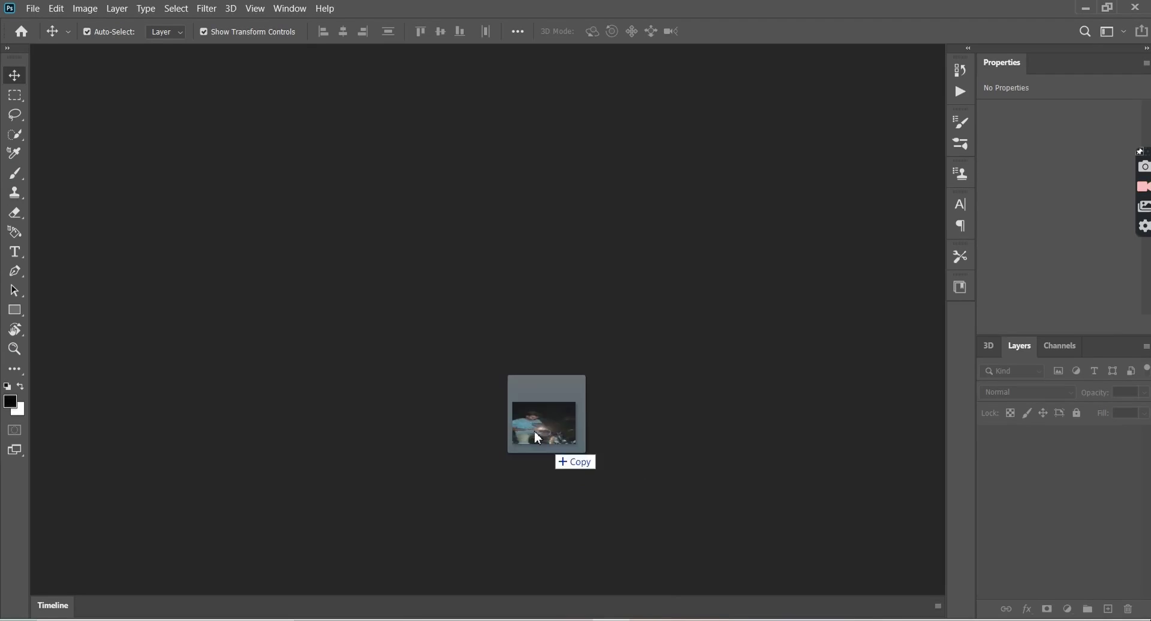
Open the night motorbike photo, unlock its layer and duplicate it.
{"action": "left_click_drag", "start_coordinate": [623, 614], "coordinate": [527, 419]}
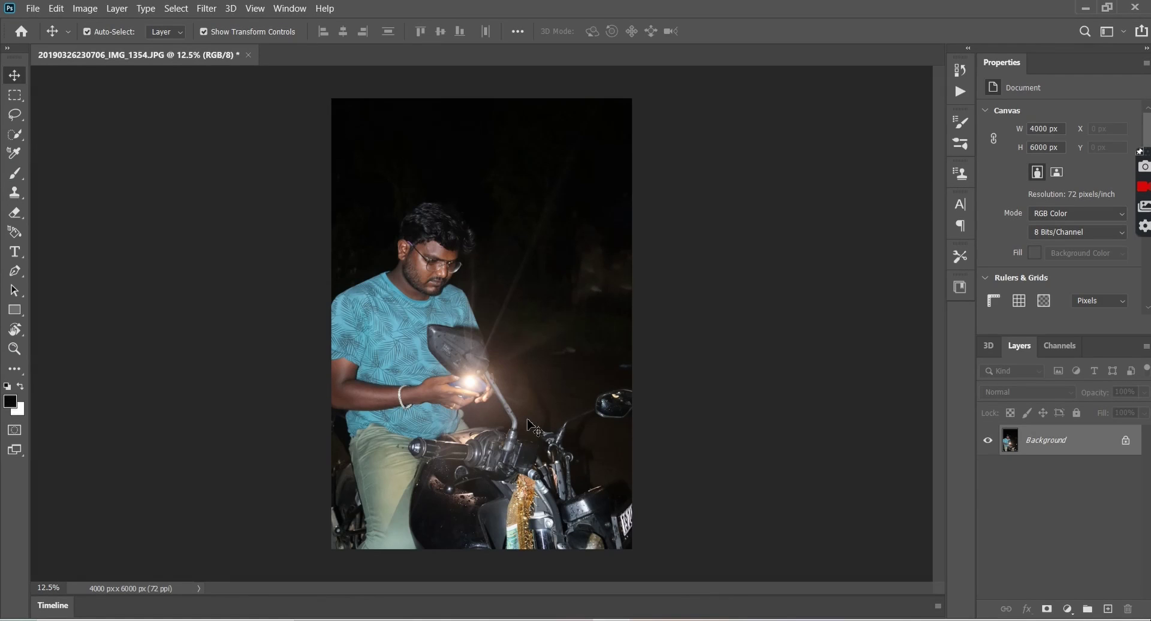
{"action": "left_click", "coordinate": [1127, 442]}
{"action": "key", "text": "ctrl+j"}
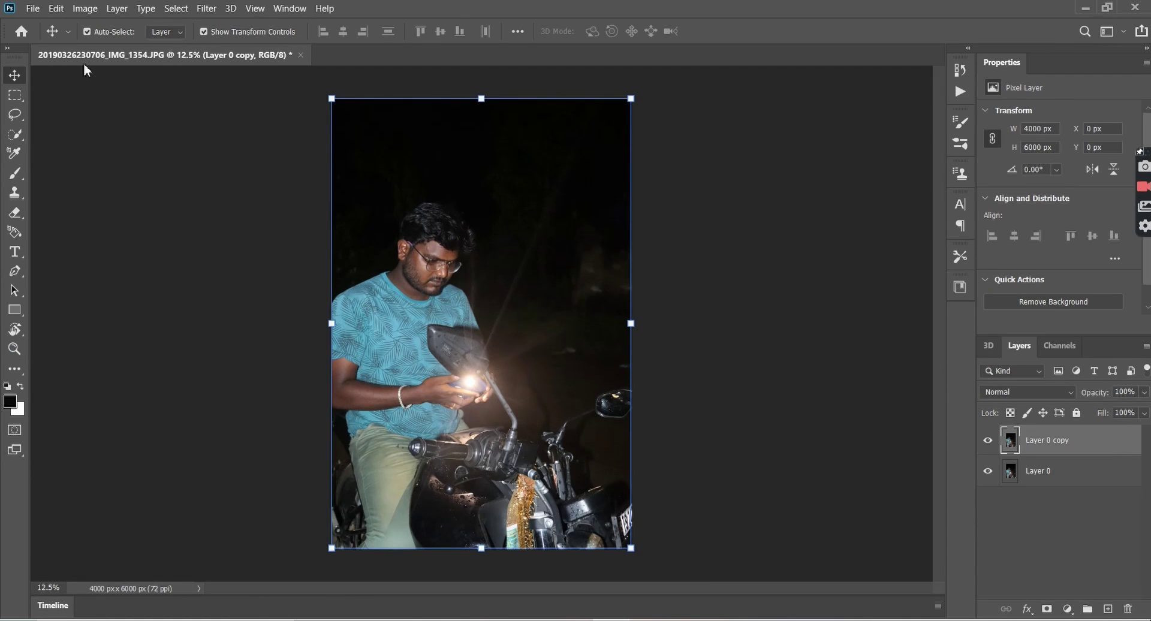
Brighten the layer copy in Camera Raw with Exposure +0.60 and Saturation +17.
{"action": "left_click", "coordinate": [206, 8]}
{"action": "left_click", "coordinate": [237, 89]}
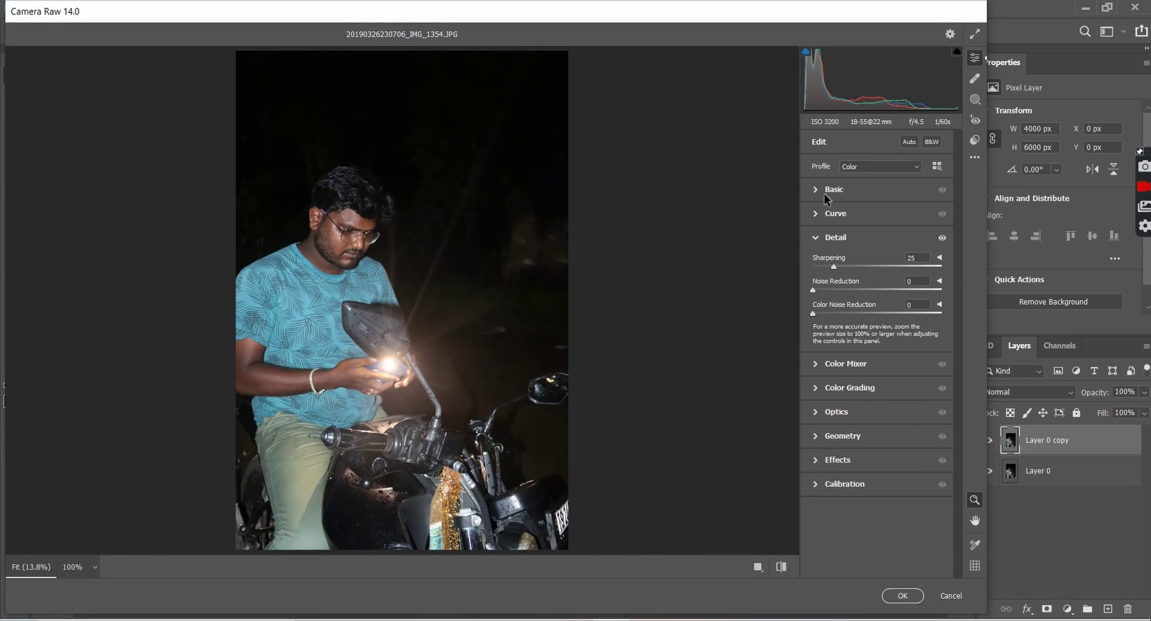
{"action": "left_click", "coordinate": [821, 190]}
{"action": "left_click_drag", "start_coordinate": [877, 284], "coordinate": [886, 289]}
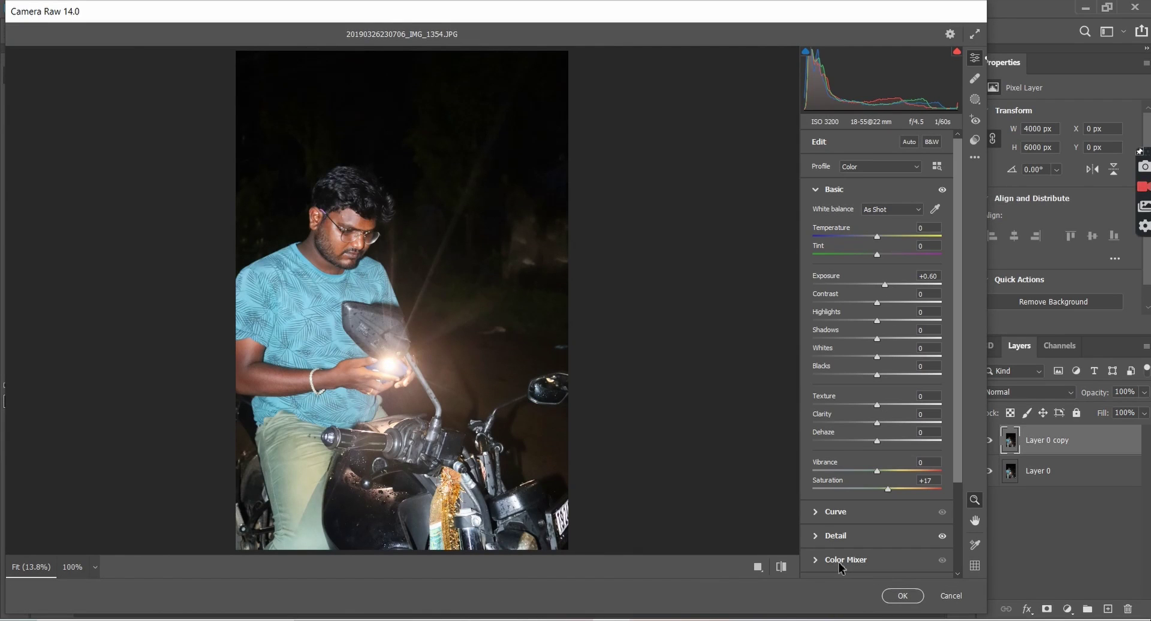
{"action": "left_click", "coordinate": [905, 593]}
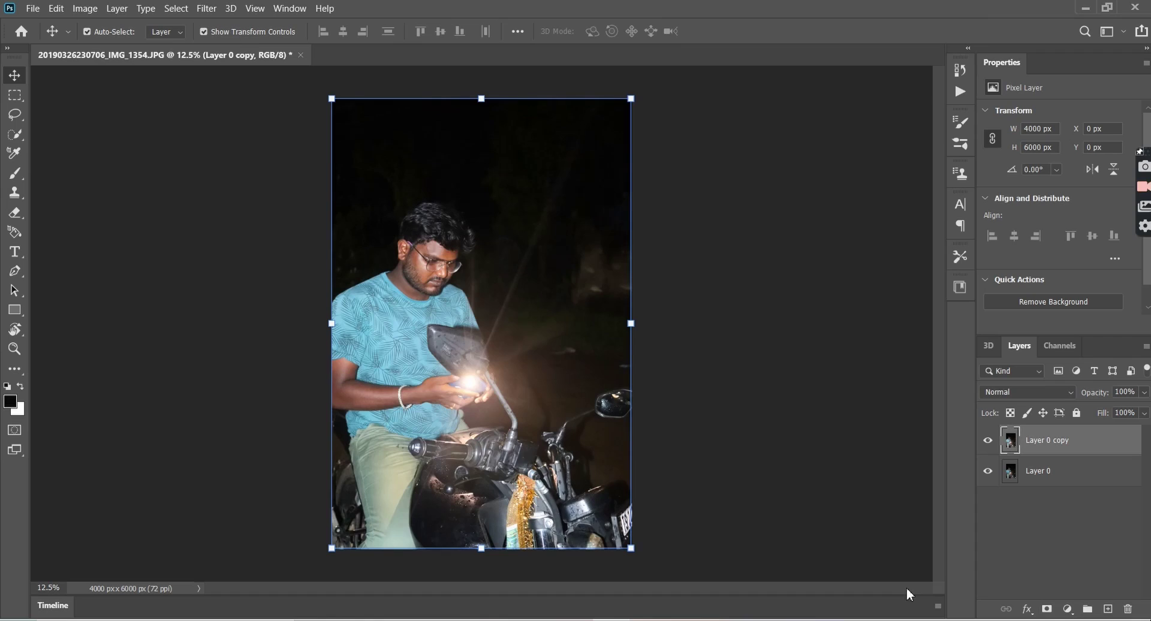
Apply Filter Gallery's Artistic Paint Daubs (Brush Size 8, Sharpness 7, Simple) to Layer 0 copy.
{"action": "left_click", "coordinate": [185, 102]}
{"action": "left_click", "coordinate": [205, 8]}
{"action": "left_click", "coordinate": [119, 109]}
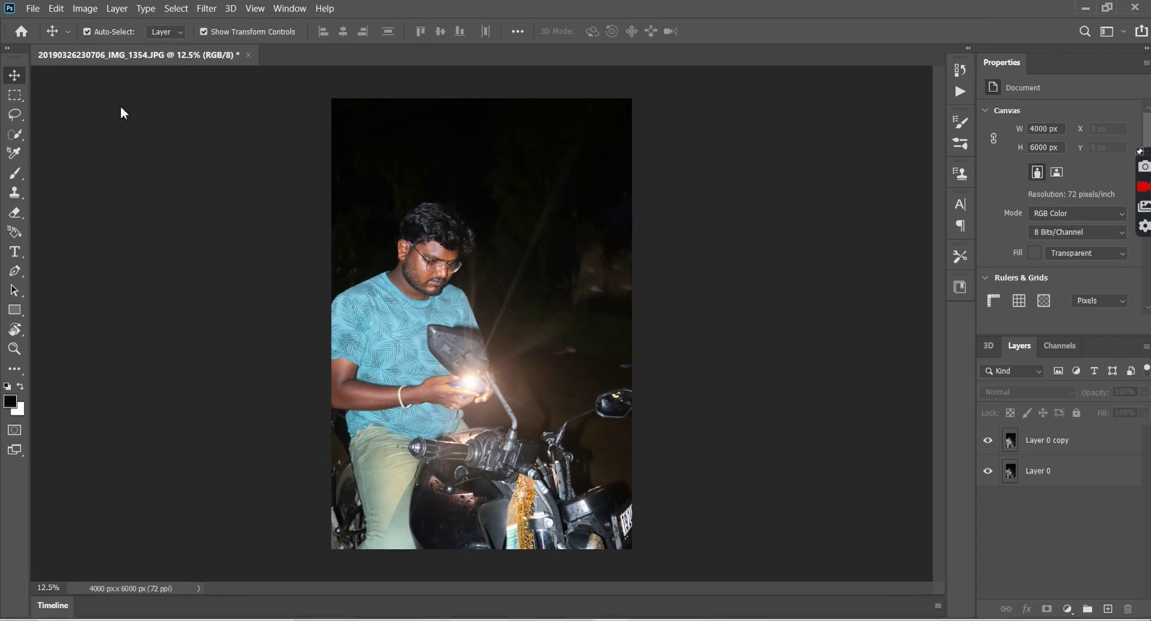
{"action": "left_click", "coordinate": [1046, 440]}
{"action": "left_click", "coordinate": [206, 8]}
{"action": "key", "text": "Escape"}
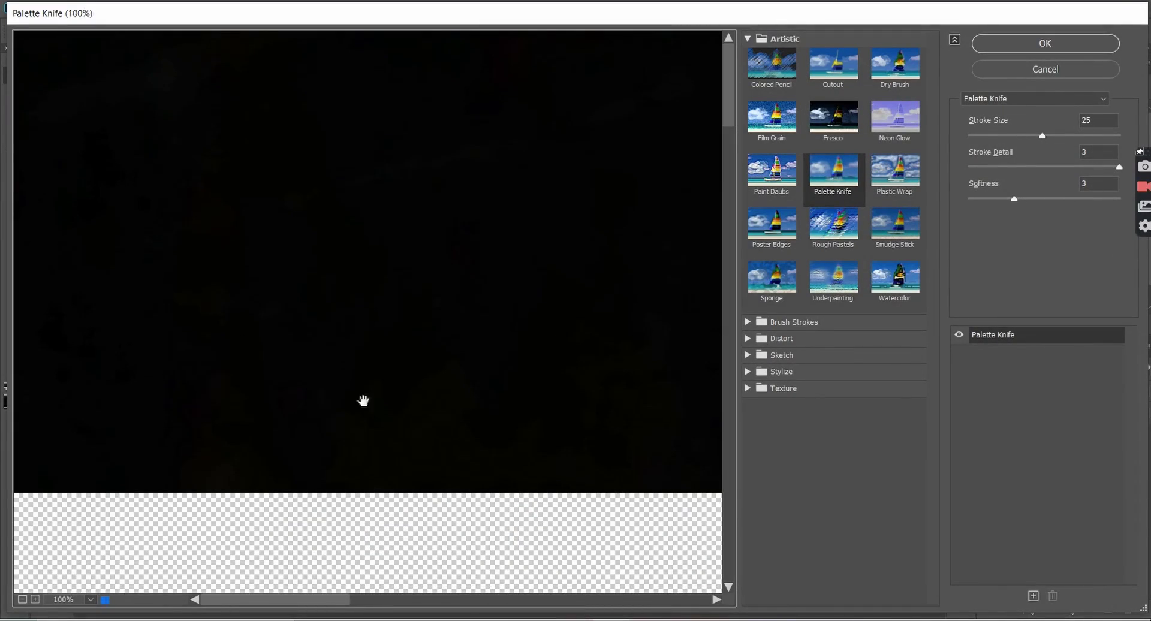
{"action": "left_click", "coordinate": [22, 598]}
{"action": "left_click", "coordinate": [23, 599]}
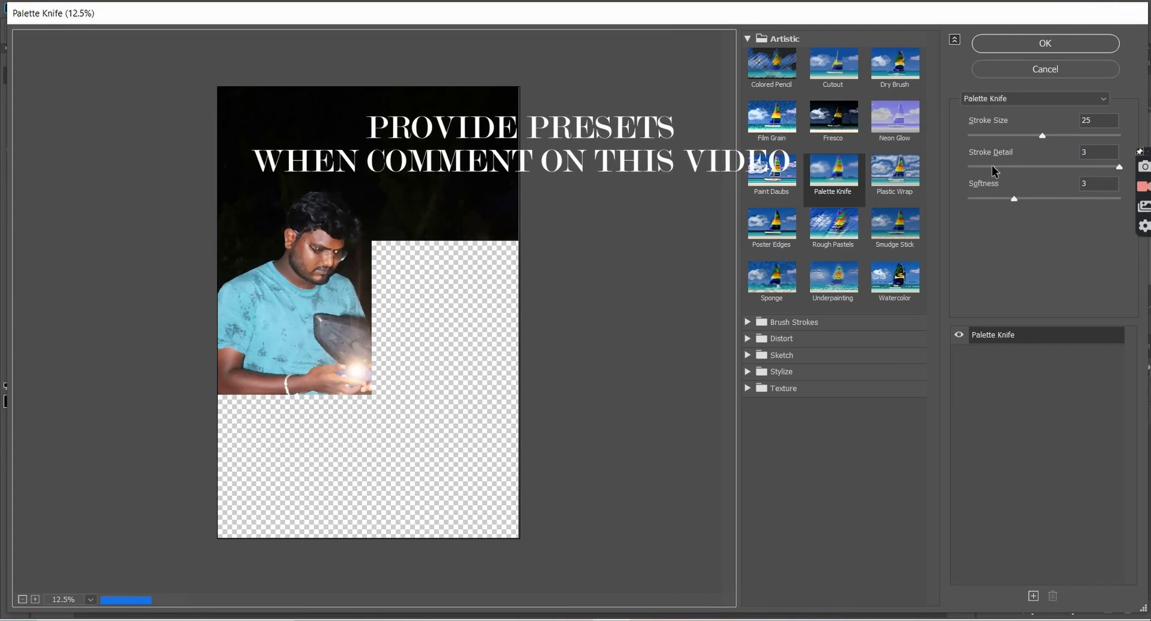
{"action": "left_click", "coordinate": [769, 186]}
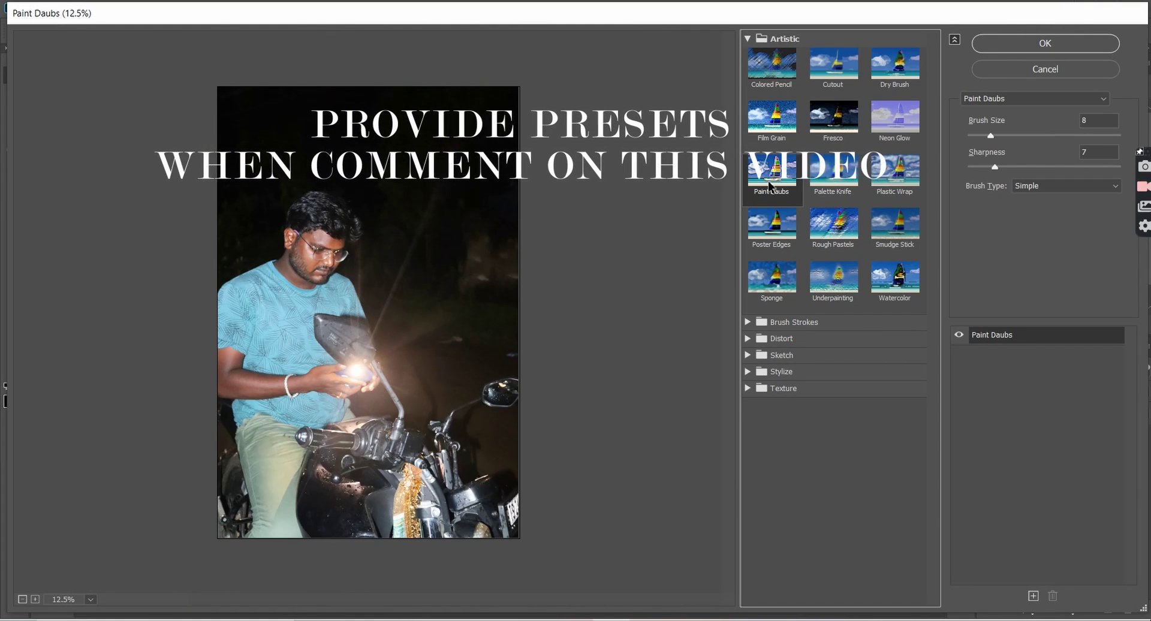
{"action": "left_click", "coordinate": [1012, 45]}
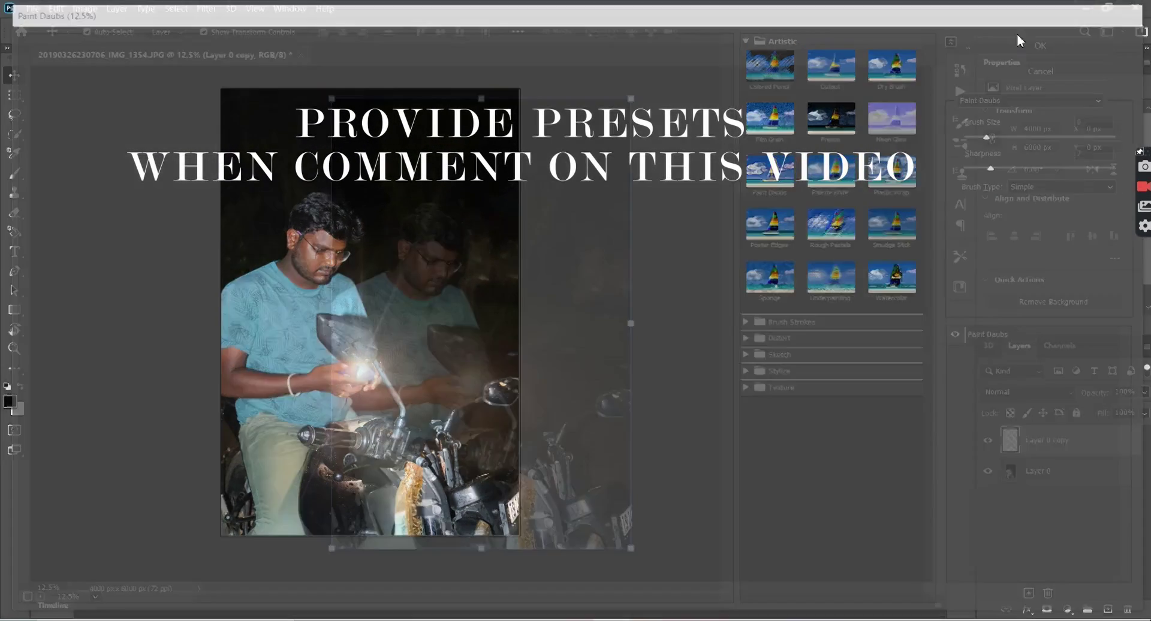
{"action": "left_click", "coordinate": [202, 8]}
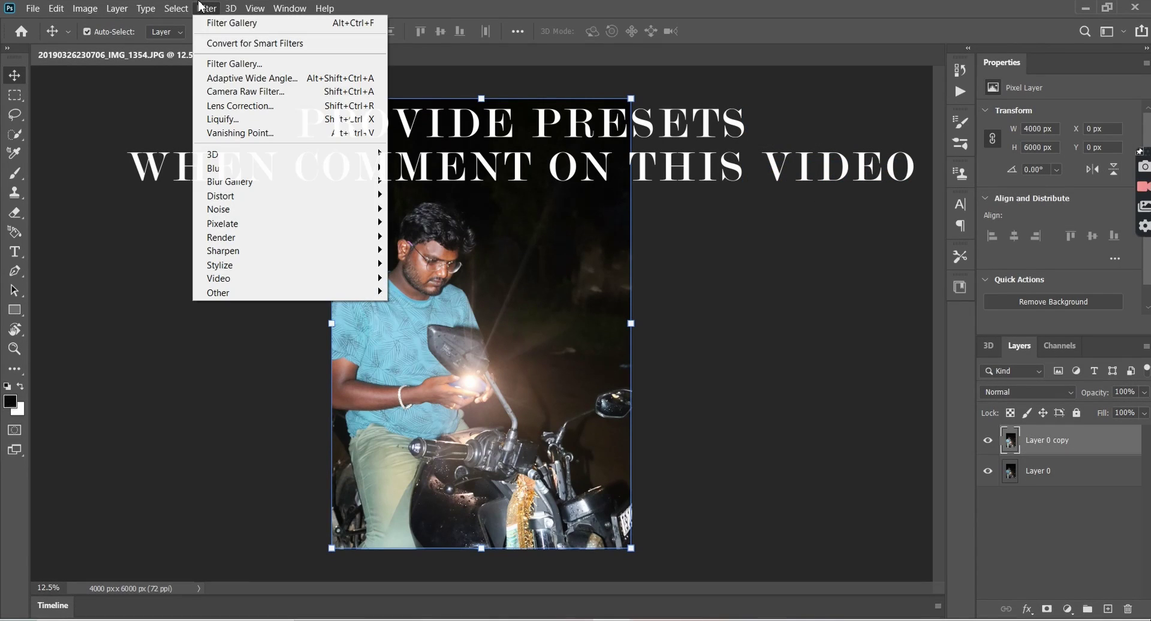
{"action": "left_click", "coordinate": [251, 93]}
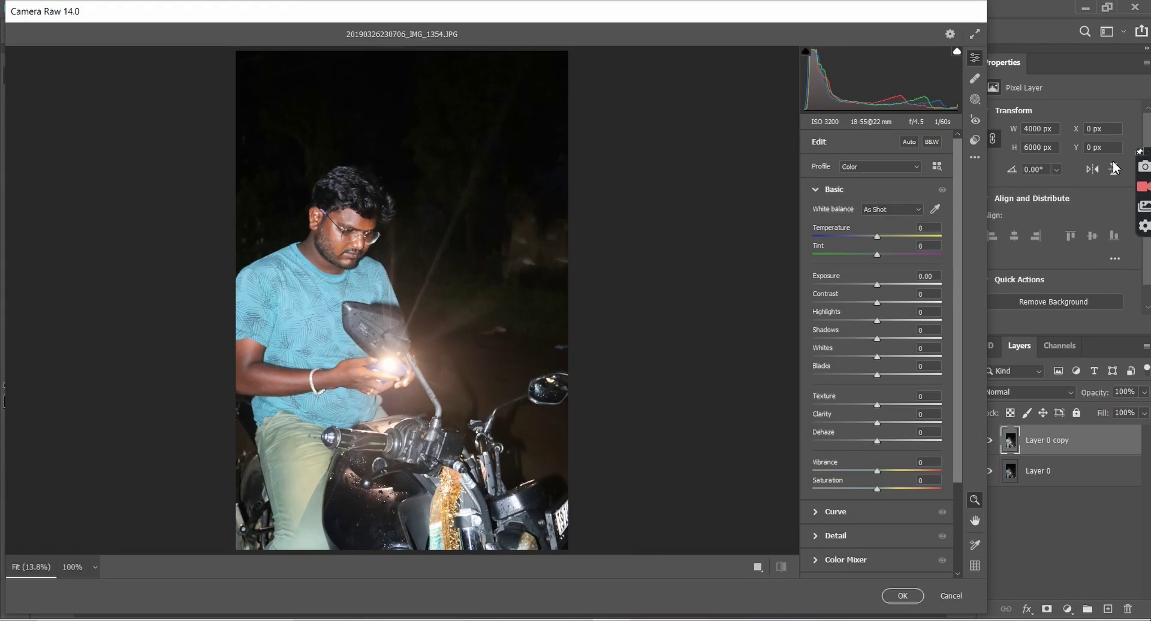
{"action": "left_click", "coordinate": [974, 157]}
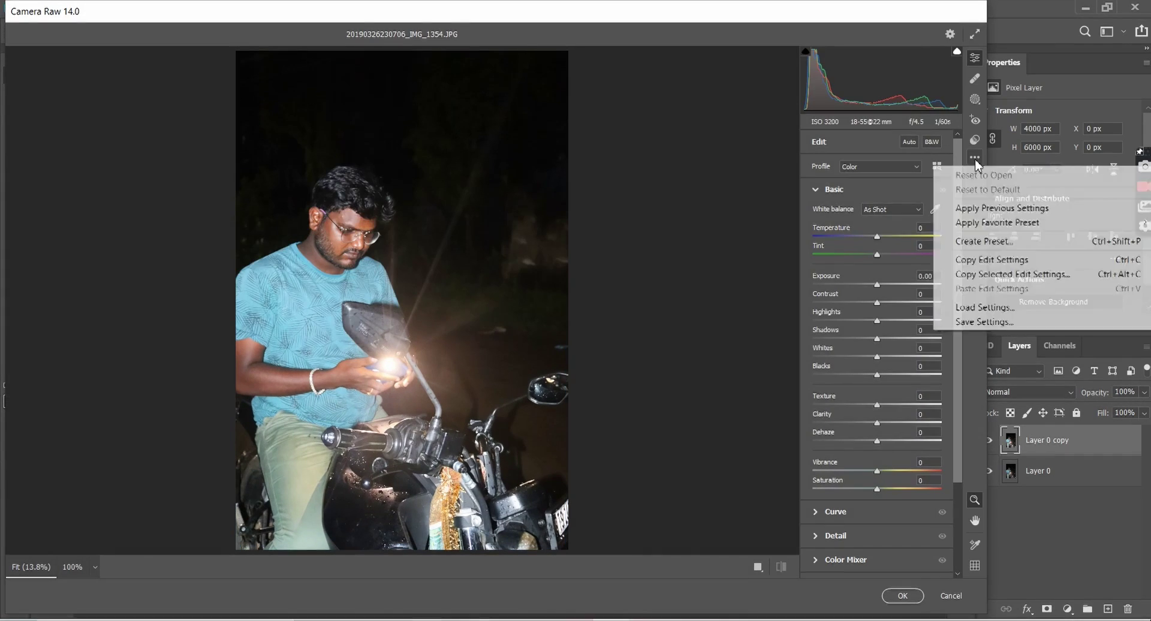
{"action": "left_click", "coordinate": [1019, 307]}
{"action": "left_click", "coordinate": [251, 149]}
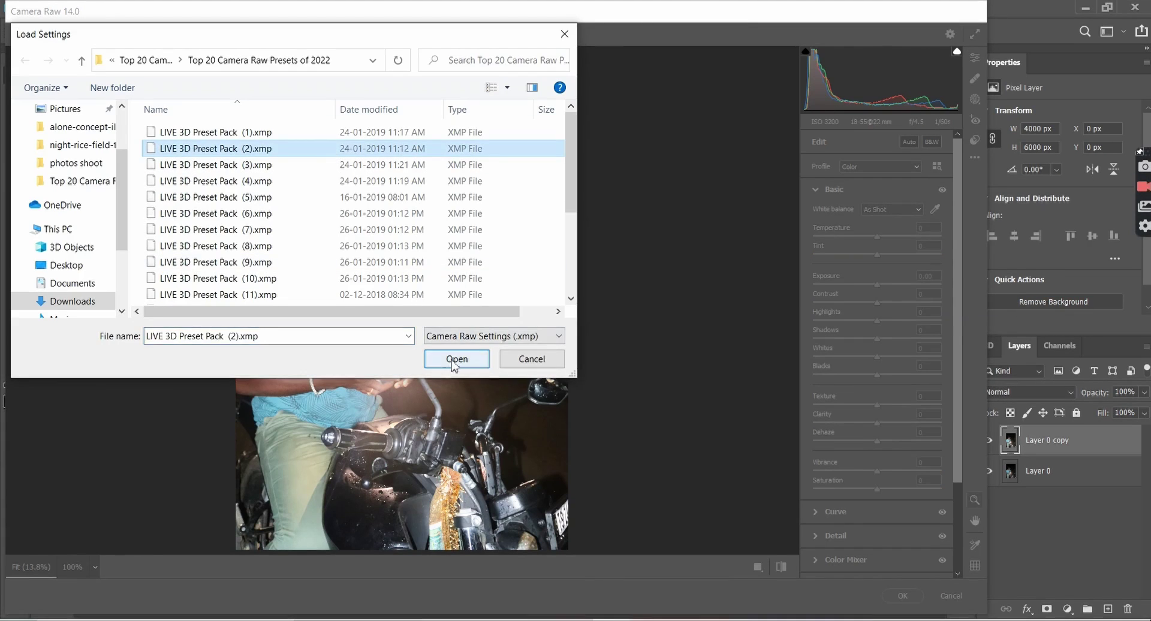
{"action": "left_click", "coordinate": [456, 360]}
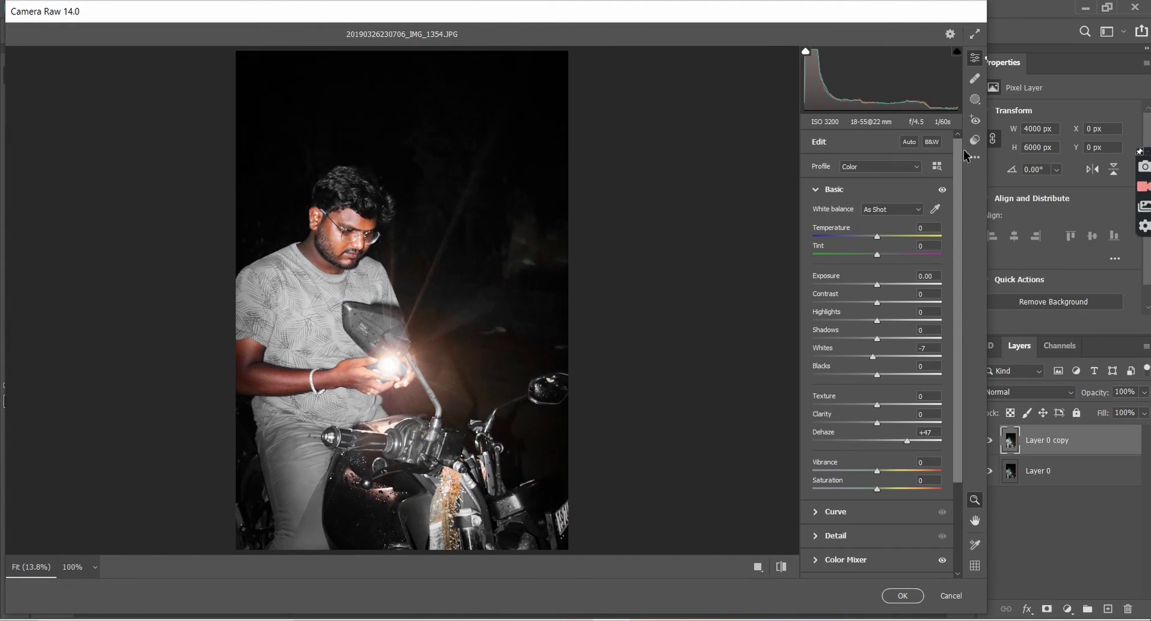
{"action": "left_click", "coordinate": [974, 157]}
{"action": "left_click", "coordinate": [1019, 306]}
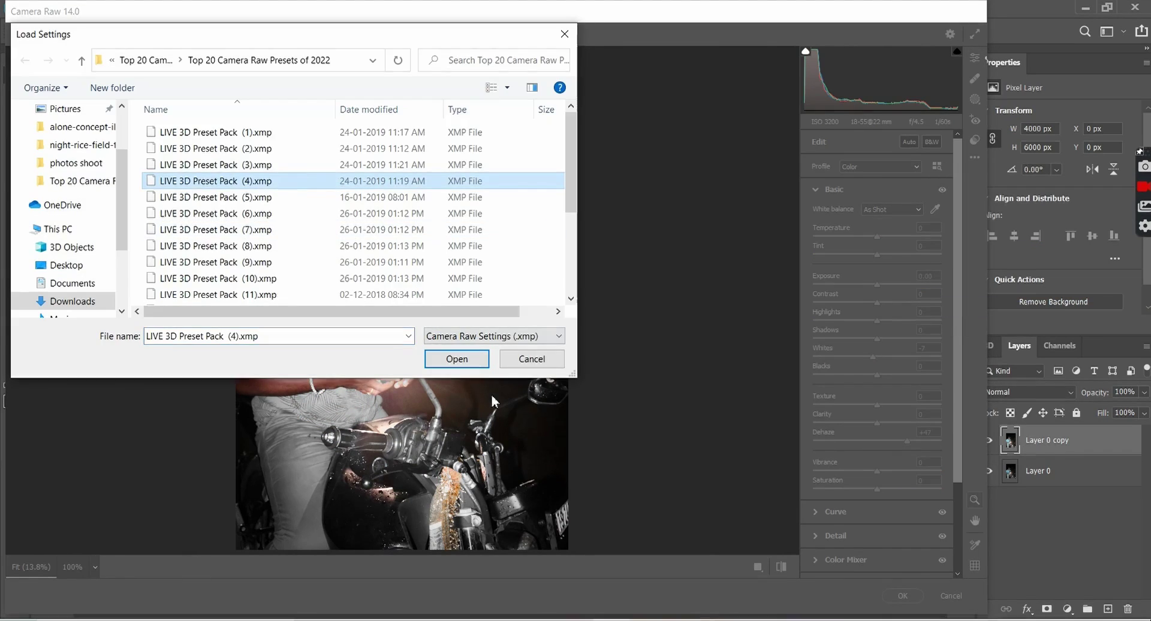
{"action": "left_click", "coordinate": [477, 363]}
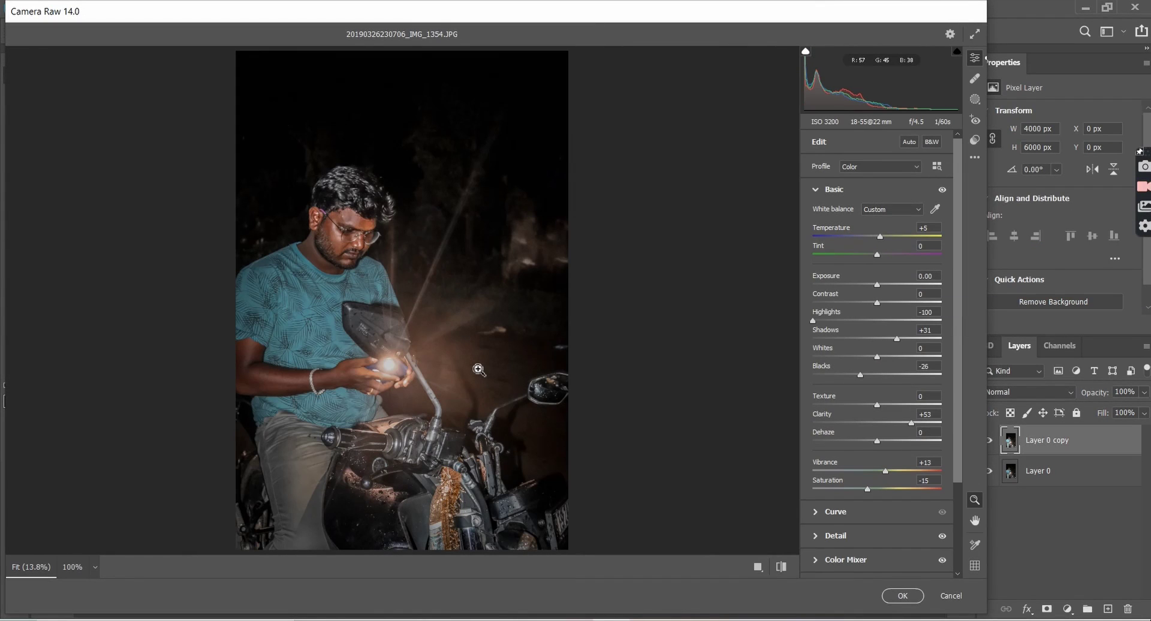
{"action": "left_click", "coordinate": [975, 160]}
{"action": "left_click", "coordinate": [983, 308]}
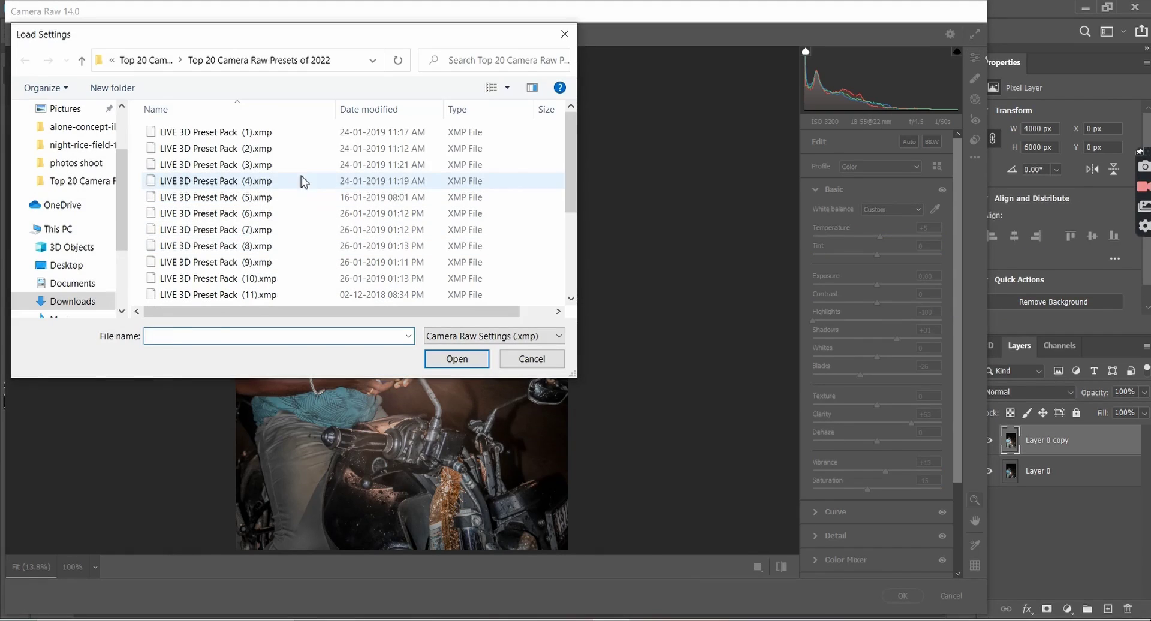
{"action": "left_click", "coordinate": [300, 148]}
{"action": "left_click", "coordinate": [457, 359]}
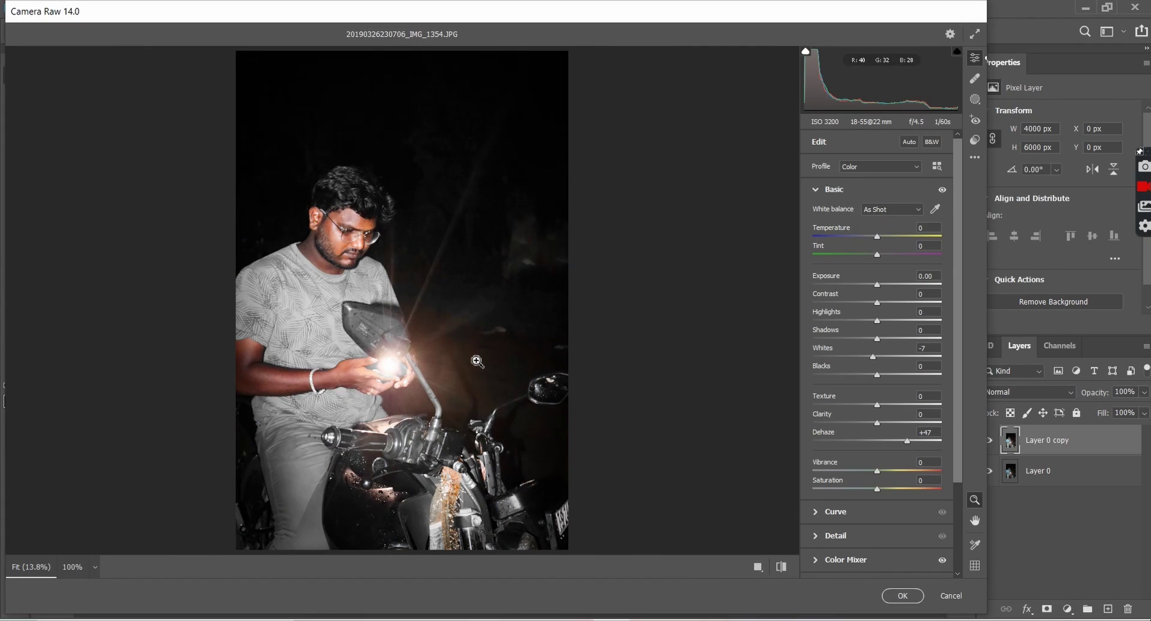
{"action": "left_click", "coordinate": [950, 597]}
{"action": "left_click", "coordinate": [610, 263]}
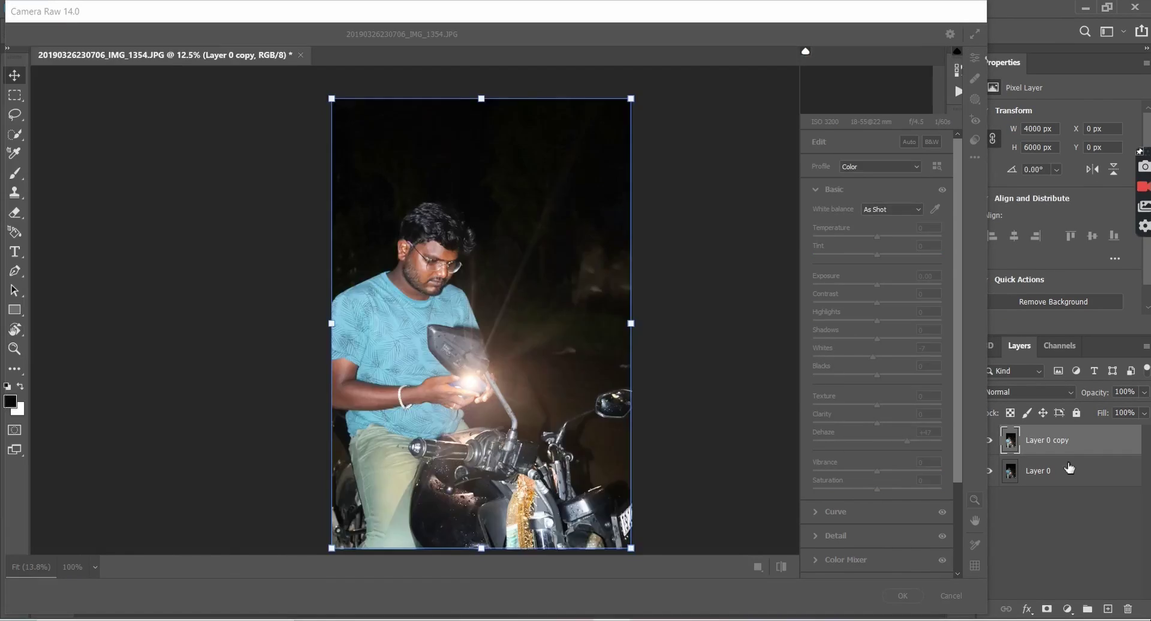
Create Layer 0 copy 2 and grade it with the LIVE 3D Preset Pack (3) Camera Raw preset.
{"action": "key", "text": "ctrl+j"}
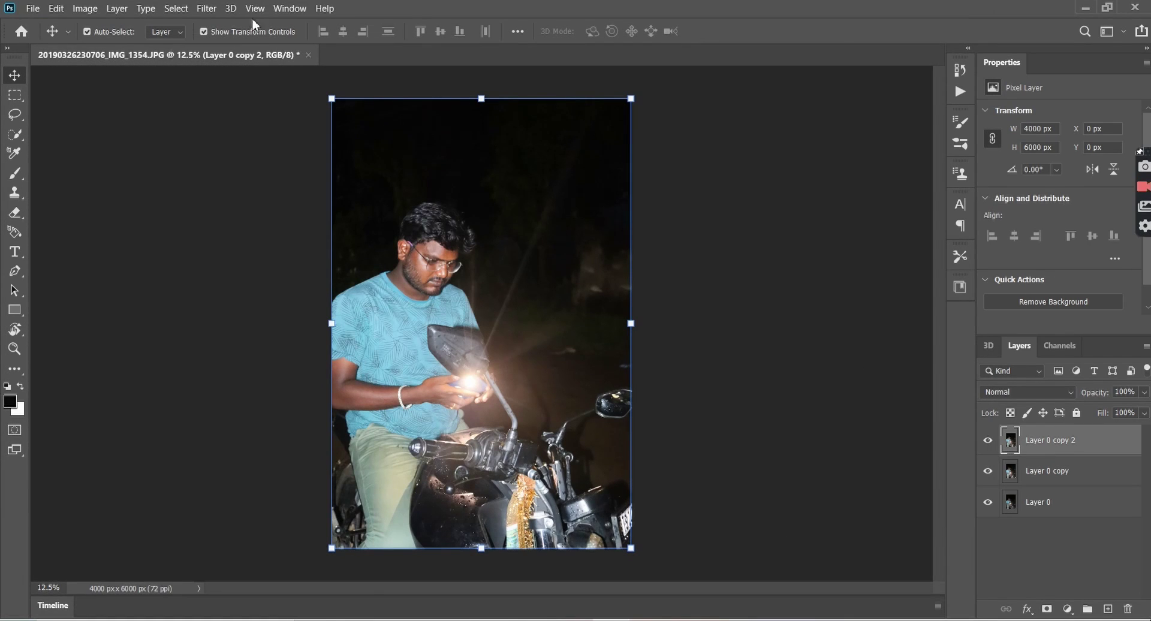
{"action": "left_click", "coordinate": [206, 9]}
{"action": "left_click", "coordinate": [246, 81]}
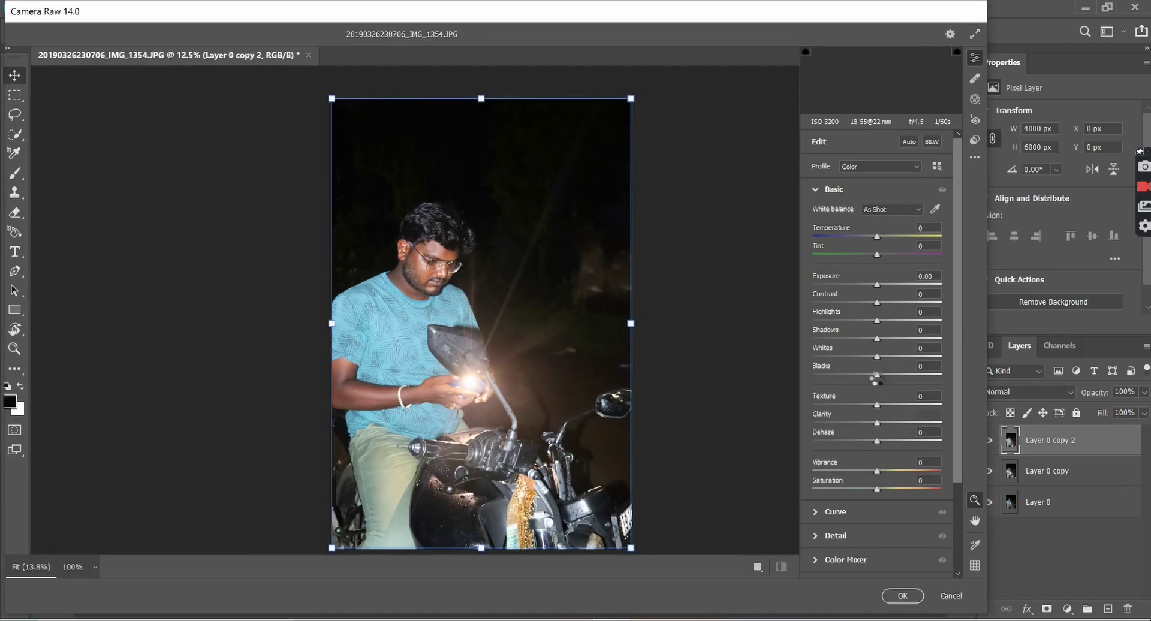
{"action": "left_click", "coordinate": [975, 157]}
{"action": "left_click", "coordinate": [420, 228]}
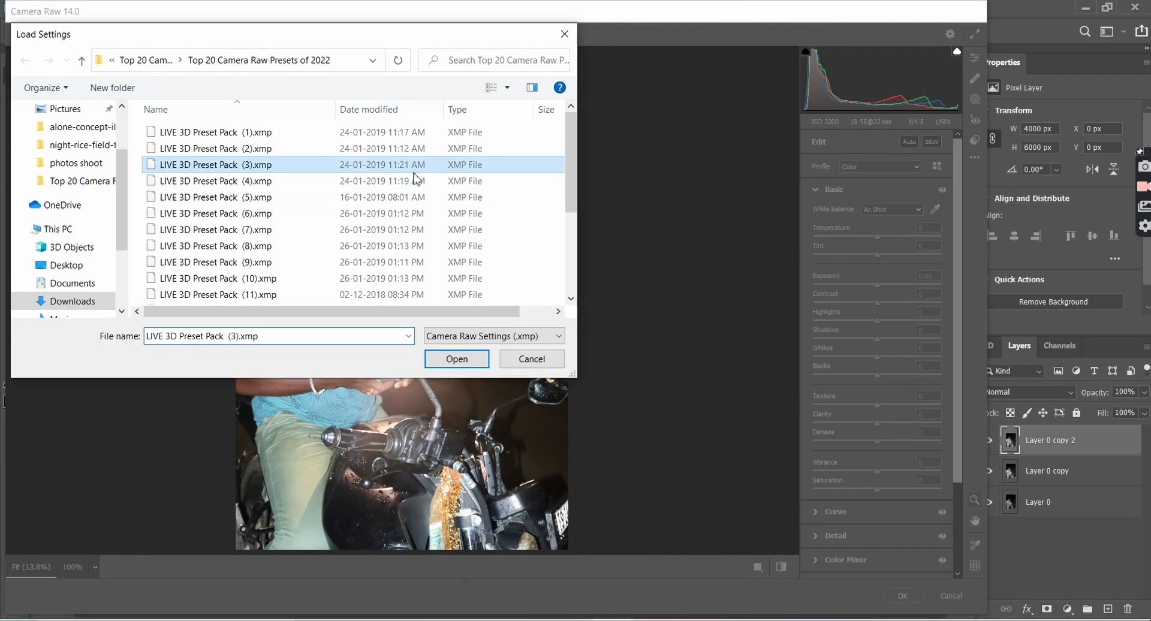
{"action": "left_click", "coordinate": [438, 357]}
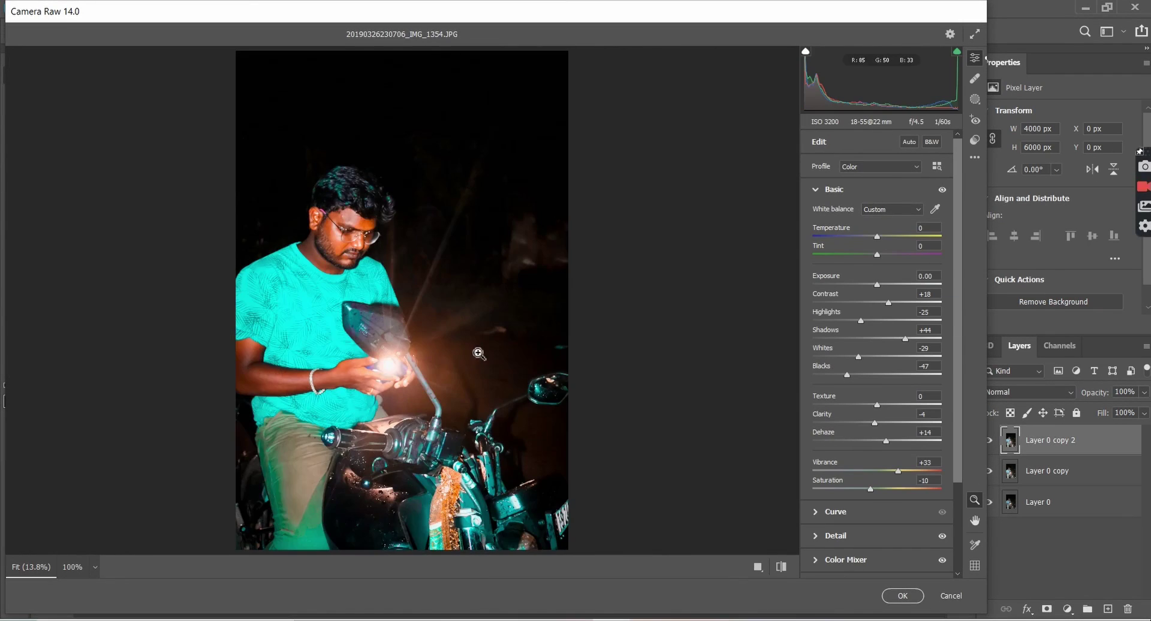
{"action": "left_click", "coordinate": [975, 157]}
{"action": "left_click", "coordinate": [999, 308]}
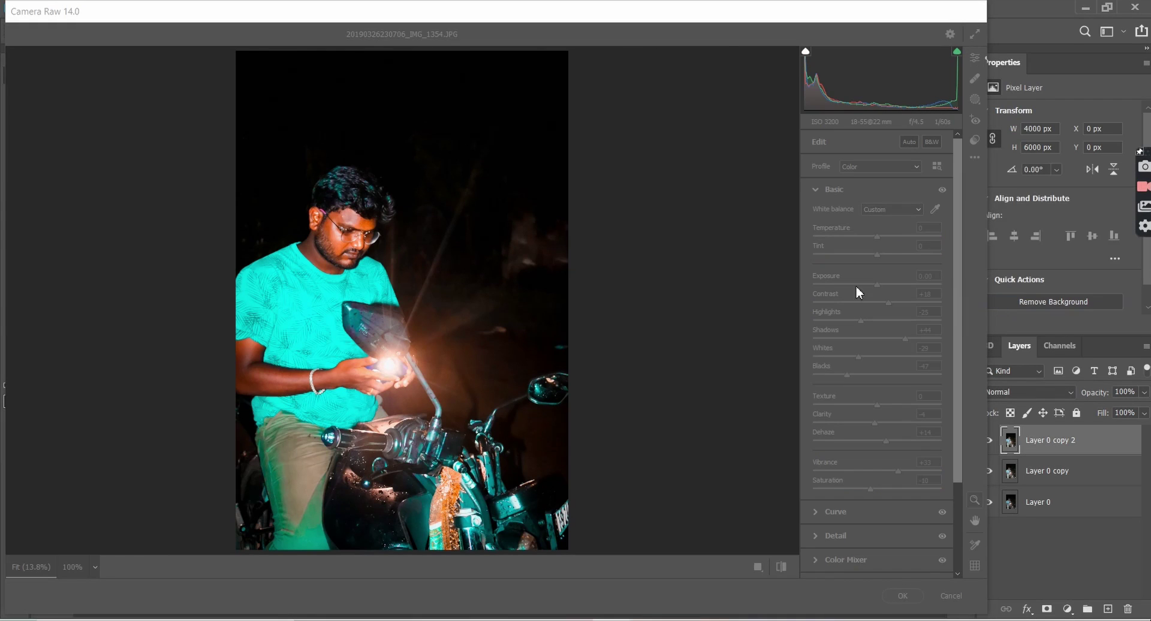
{"action": "left_click", "coordinate": [533, 360]}
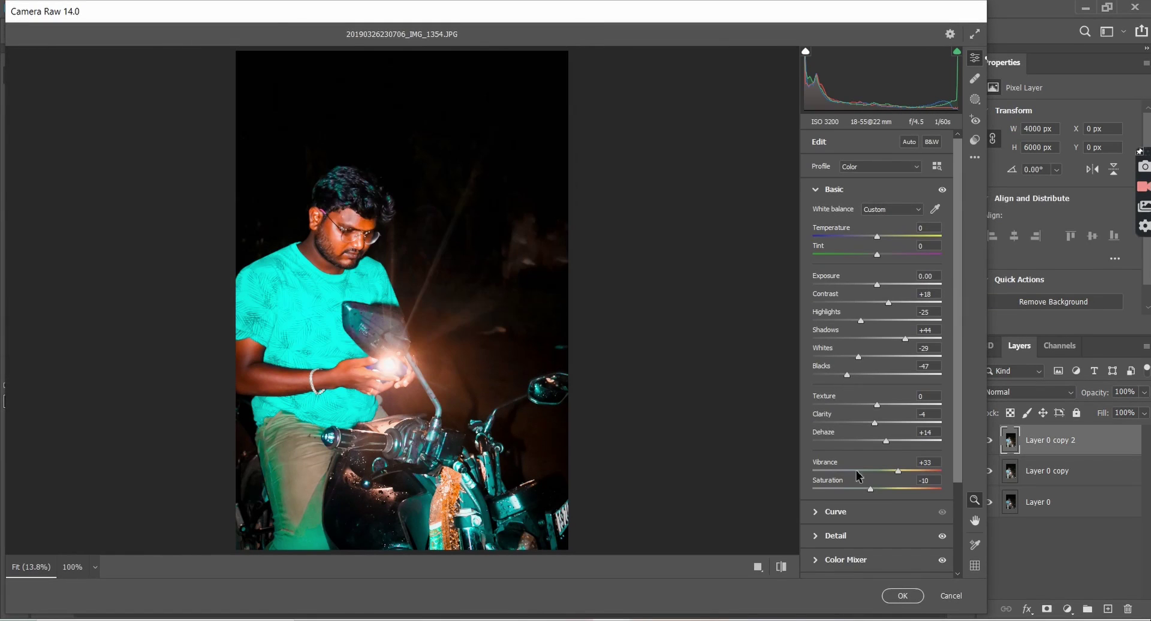
{"action": "left_click", "coordinate": [903, 596]}
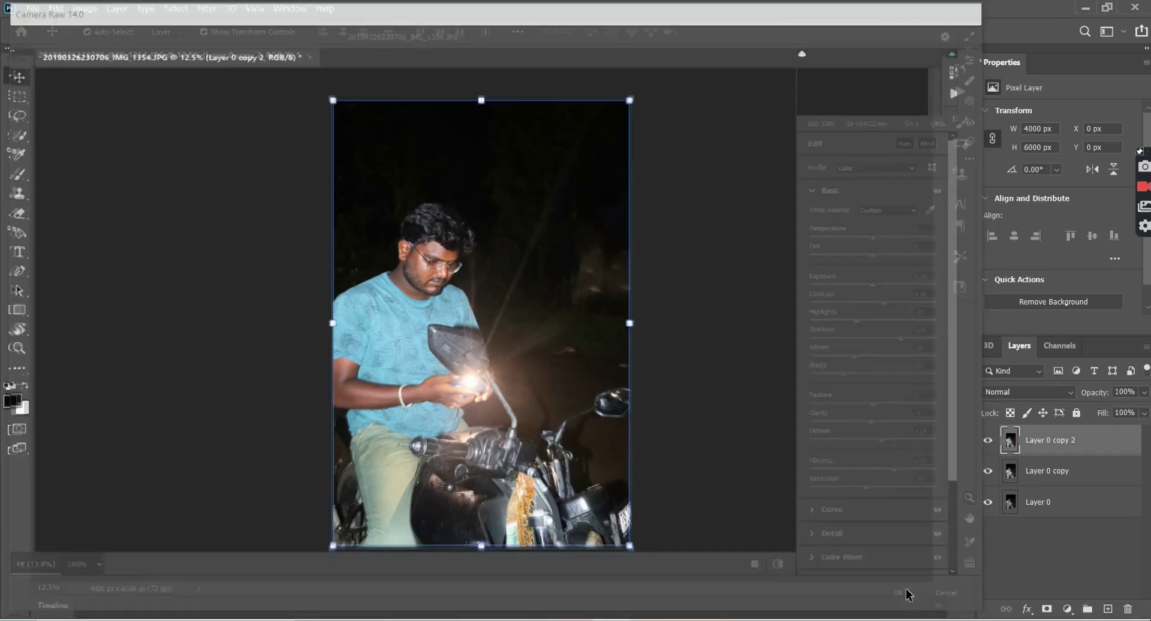
With the Eraser, erase above the man's head, then enlarge the brush to 464 px.
{"action": "left_click", "coordinate": [15, 212]}
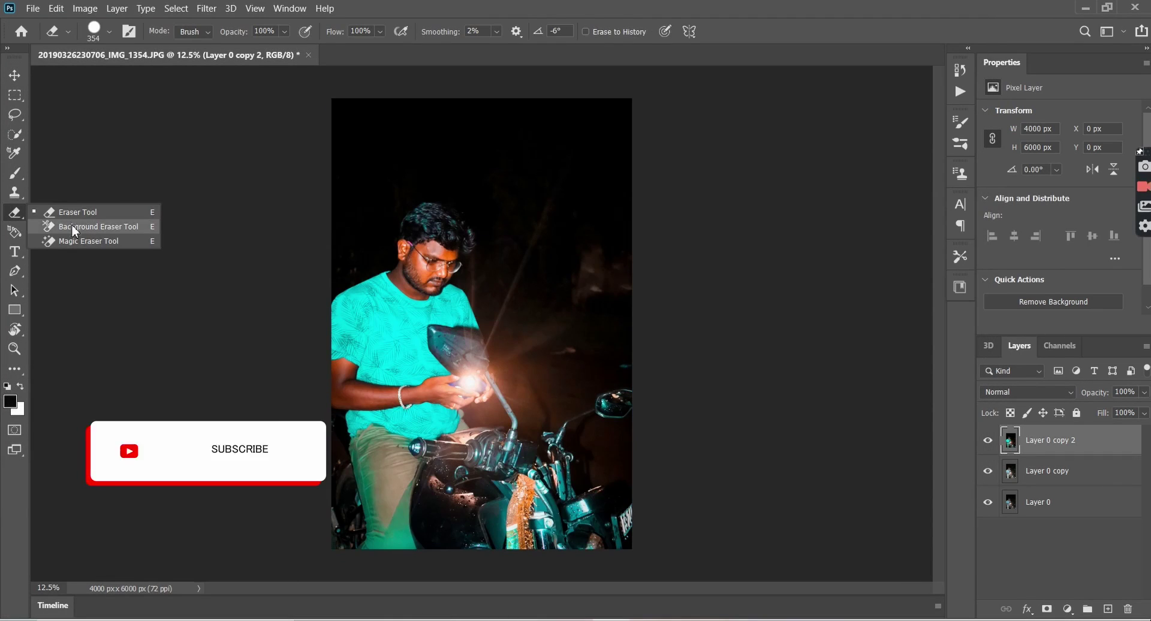
{"action": "right_click", "coordinate": [357, 165]}
{"action": "key", "text": "Escape"}
{"action": "right_click", "coordinate": [452, 154]}
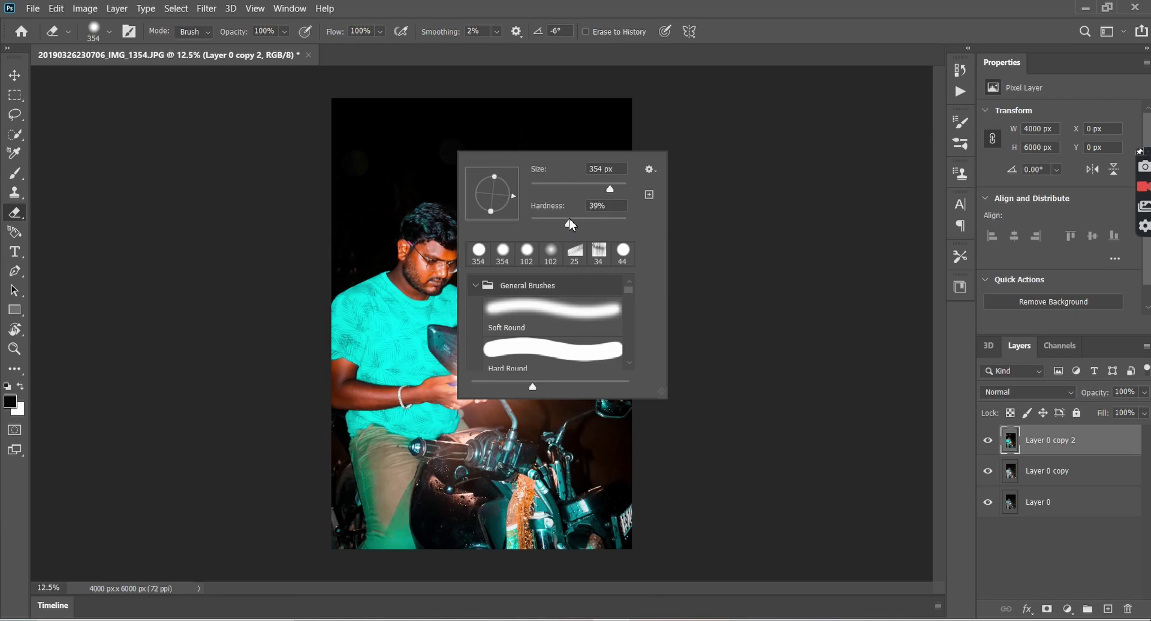
{"action": "key", "text": "Escape"}
{"action": "left_click_drag", "start_coordinate": [443, 140], "coordinate": [451, 205]}
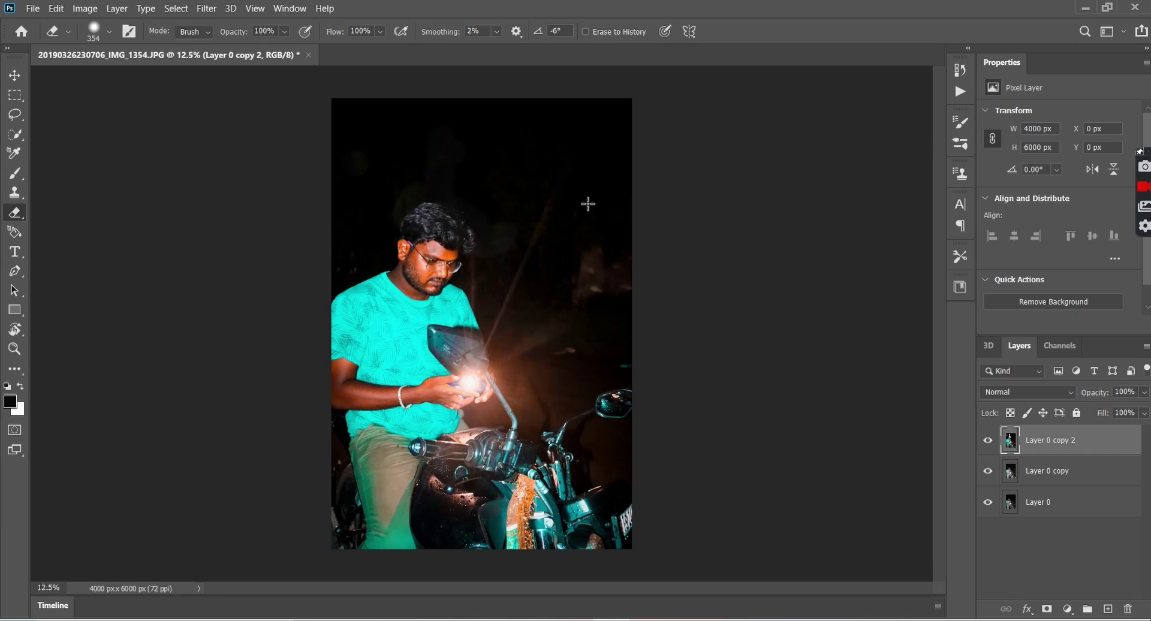
{"action": "right_click", "coordinate": [470, 208]}
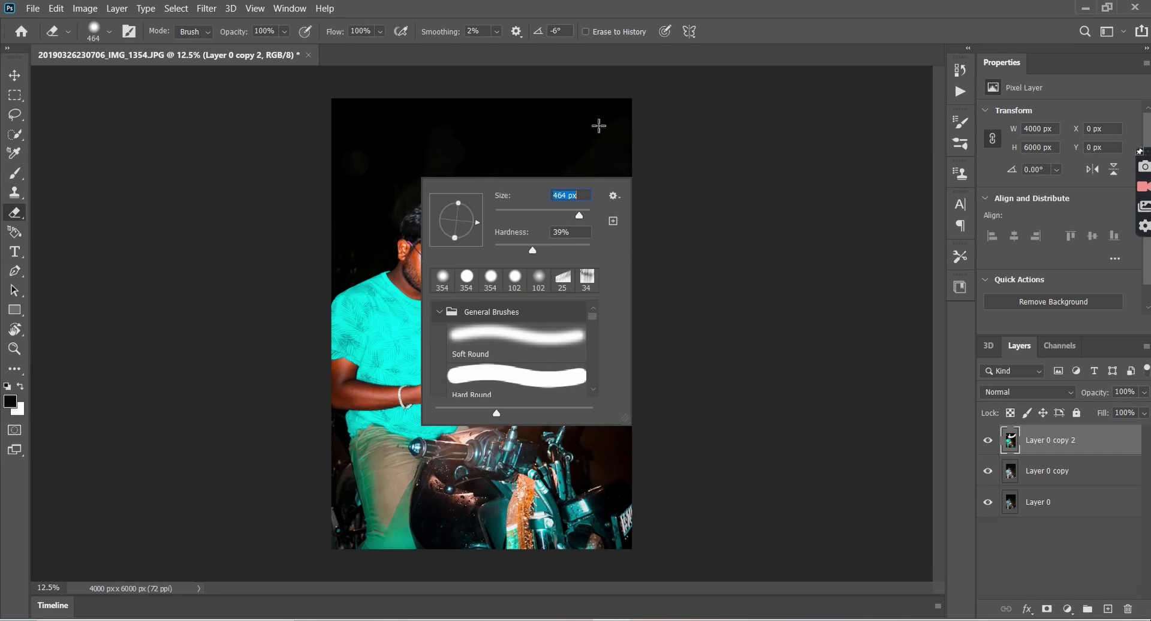
{"action": "key", "text": "Return"}
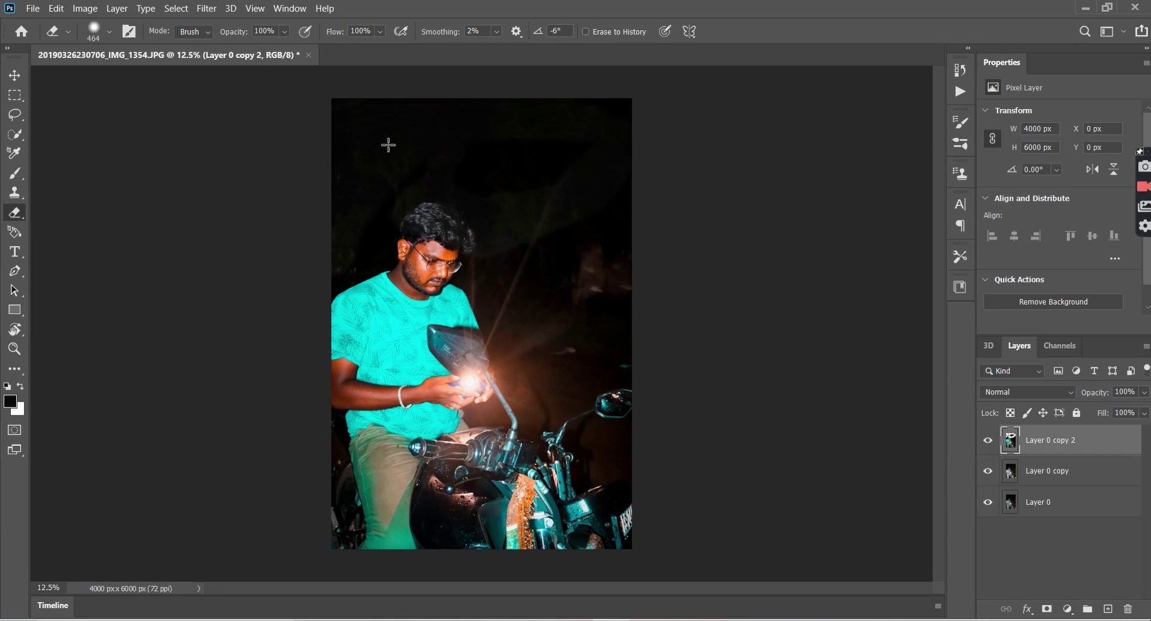
Erase the top layer over the shirt, the hands and the dark area right of the light.
{"action": "mouse_move", "coordinate": [611, 160]}
{"action": "left_mouse_down"}
{"action": "mouse_move", "coordinate": [405, 321]}
{"action": "mouse_move", "coordinate": [368, 278]}
{"action": "mouse_move", "coordinate": [348, 342]}
{"action": "mouse_move", "coordinate": [396, 352]}
{"action": "mouse_move", "coordinate": [473, 335]}
{"action": "mouse_move", "coordinate": [453, 296]}
{"action": "left_mouse_up"}
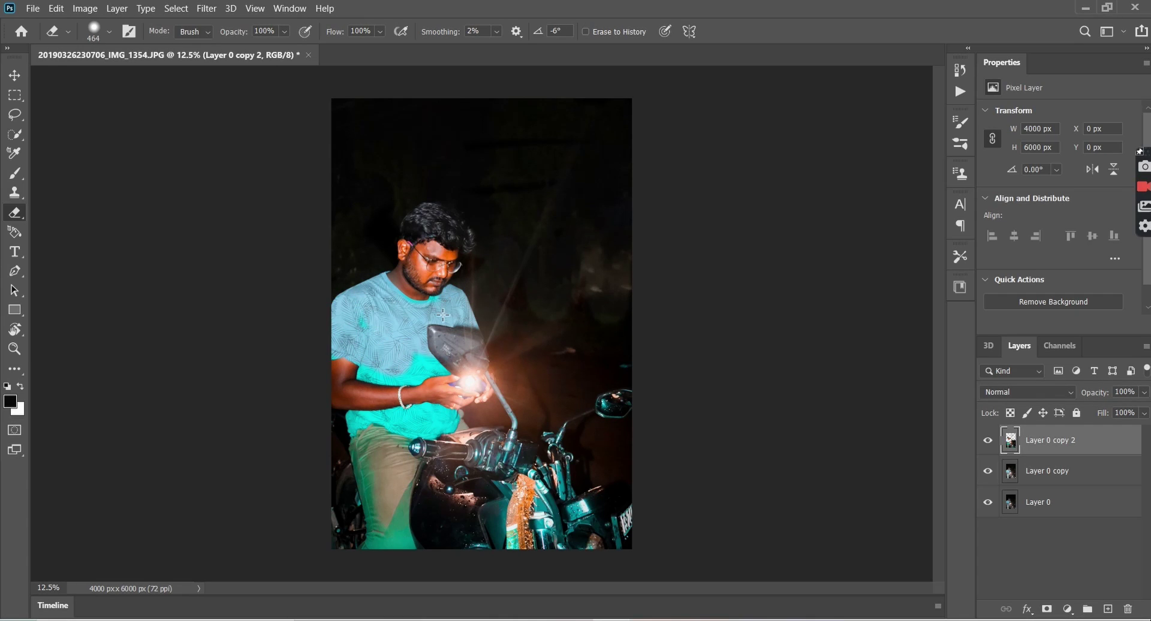
{"action": "left_click_drag", "start_coordinate": [368, 327], "coordinate": [457, 395]}
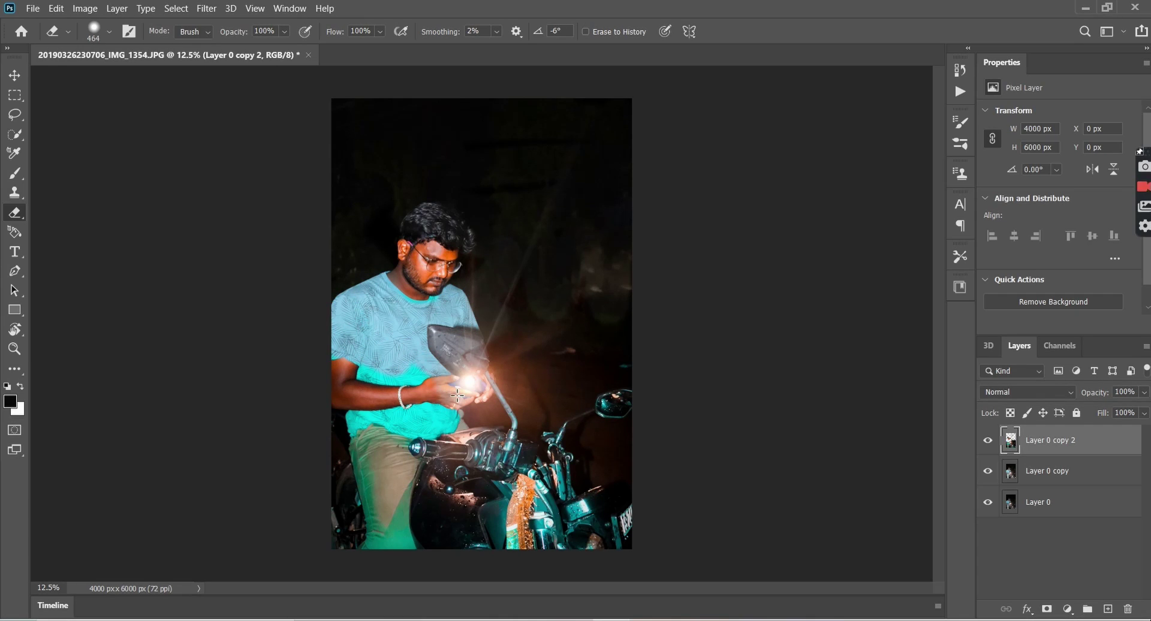
{"action": "right_click", "coordinate": [497, 358]}
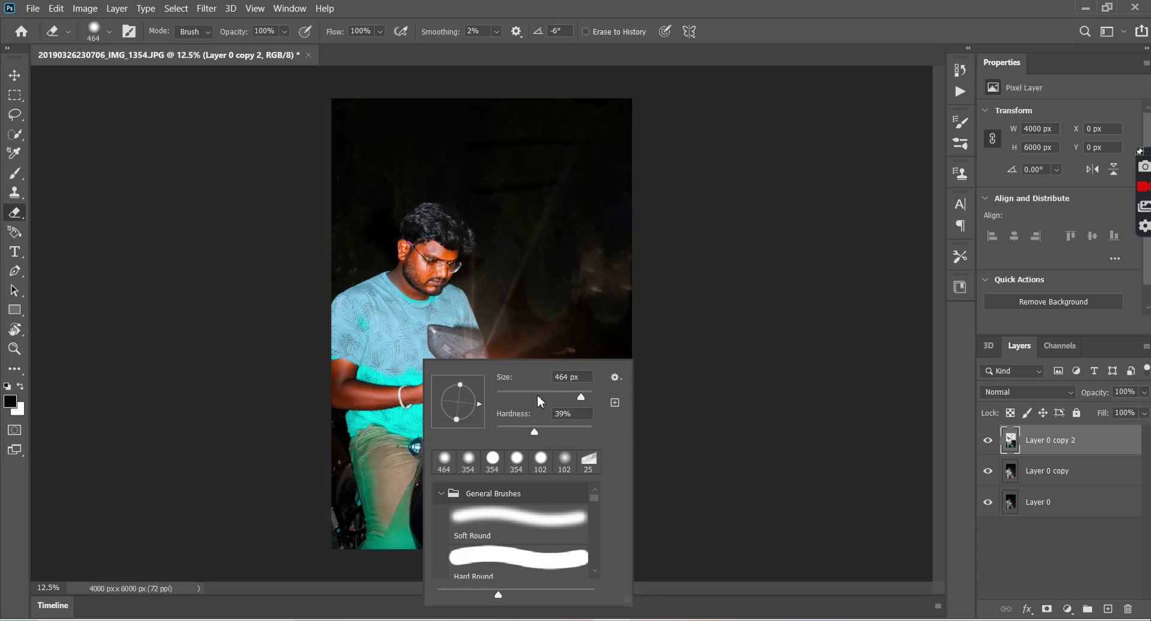
{"action": "left_click_drag", "start_coordinate": [510, 430], "coordinate": [507, 430]}
{"action": "left_click", "coordinate": [382, 371]}
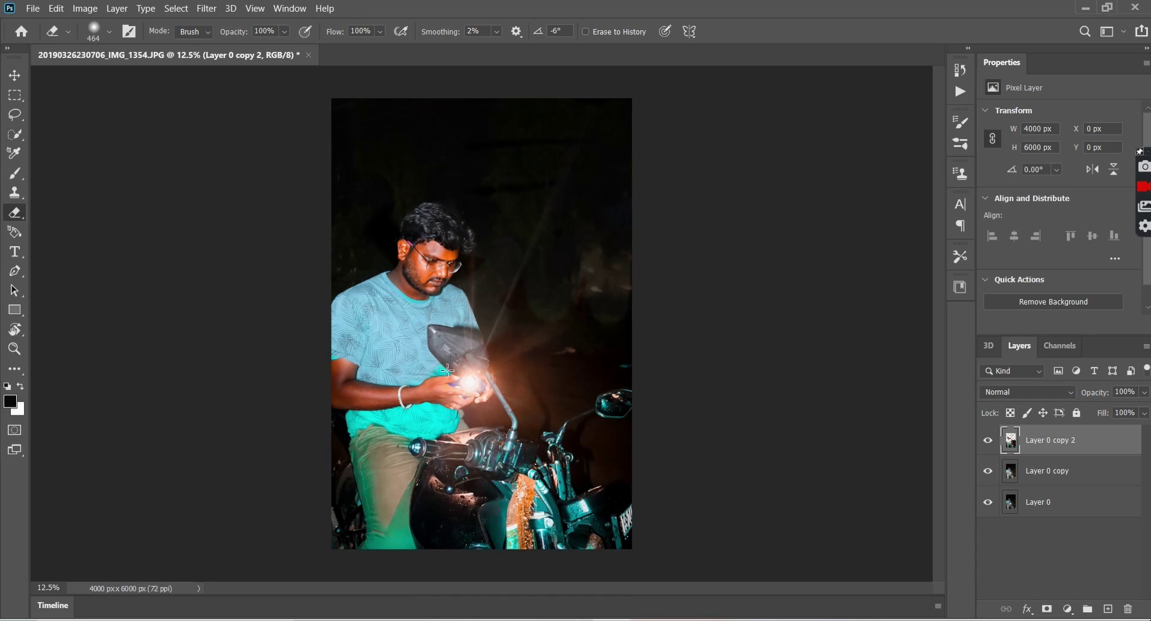
{"action": "left_click_drag", "start_coordinate": [434, 421], "coordinate": [471, 431]}
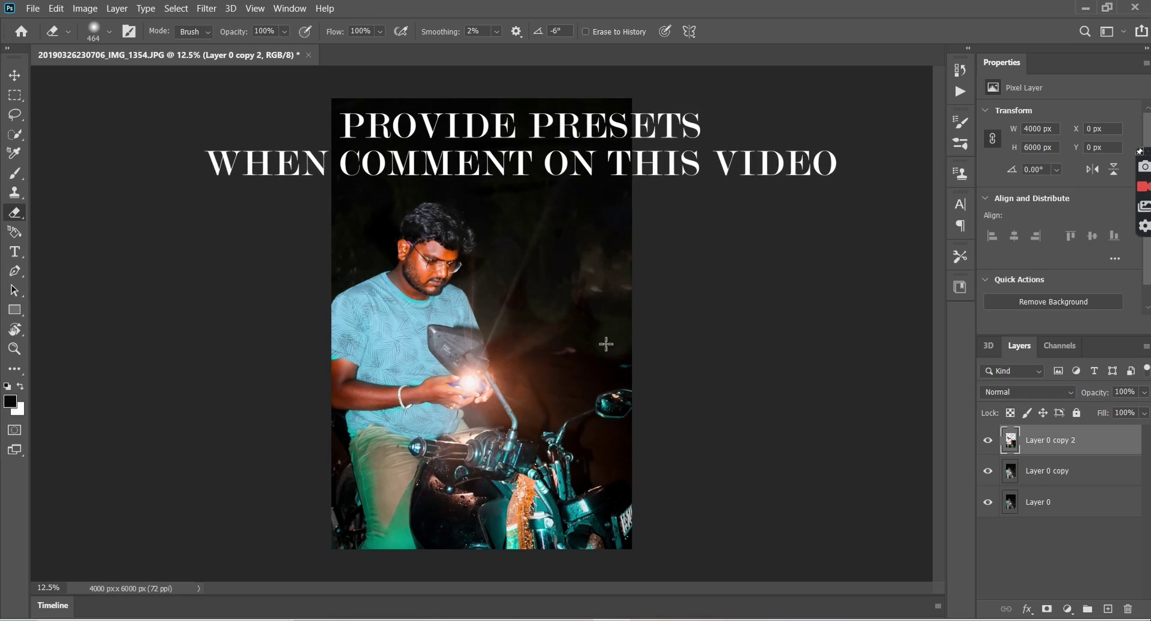
{"action": "left_click_drag", "start_coordinate": [580, 360], "coordinate": [539, 353]}
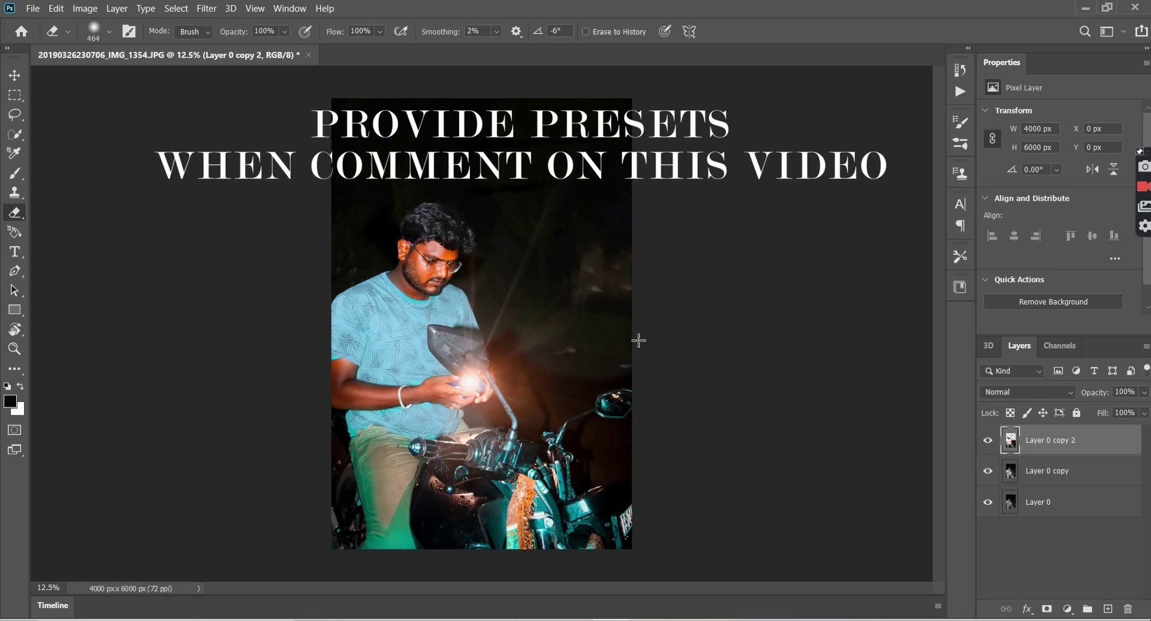
{"action": "mouse_move", "coordinate": [481, 381]}
{"action": "left_mouse_down"}
{"action": "mouse_move", "coordinate": [529, 351]}
{"action": "mouse_move", "coordinate": [570, 399]}
{"action": "left_mouse_up"}
{"action": "mouse_move", "coordinate": [676, 394]}
{"action": "left_mouse_down"}
{"action": "mouse_move", "coordinate": [593, 441]}
{"action": "mouse_move", "coordinate": [585, 467]}
{"action": "mouse_move", "coordinate": [634, 471]}
{"action": "left_mouse_up"}
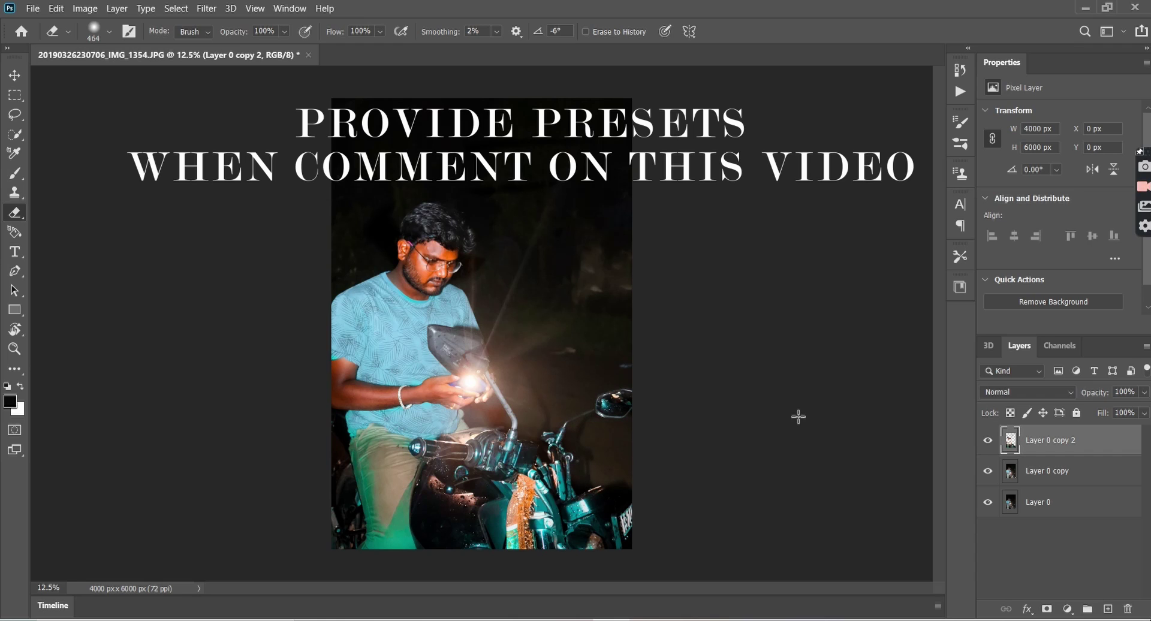
Convert Layer 0 copy and Layer 0 copy 2 into one smart object under Camera Raw Filter.
{"action": "left_click", "coordinate": [1040, 471], "text": "ctrl"}
{"action": "right_click", "coordinate": [1040, 470]}
{"action": "left_click", "coordinate": [874, 193]}
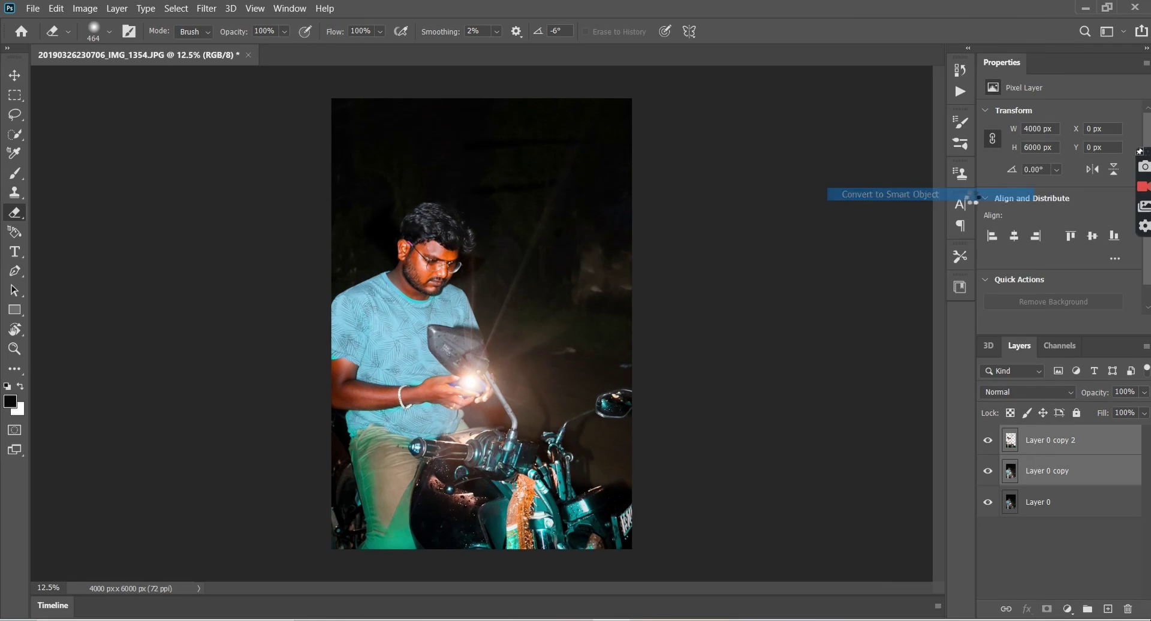
{"action": "left_click", "coordinate": [206, 8]}
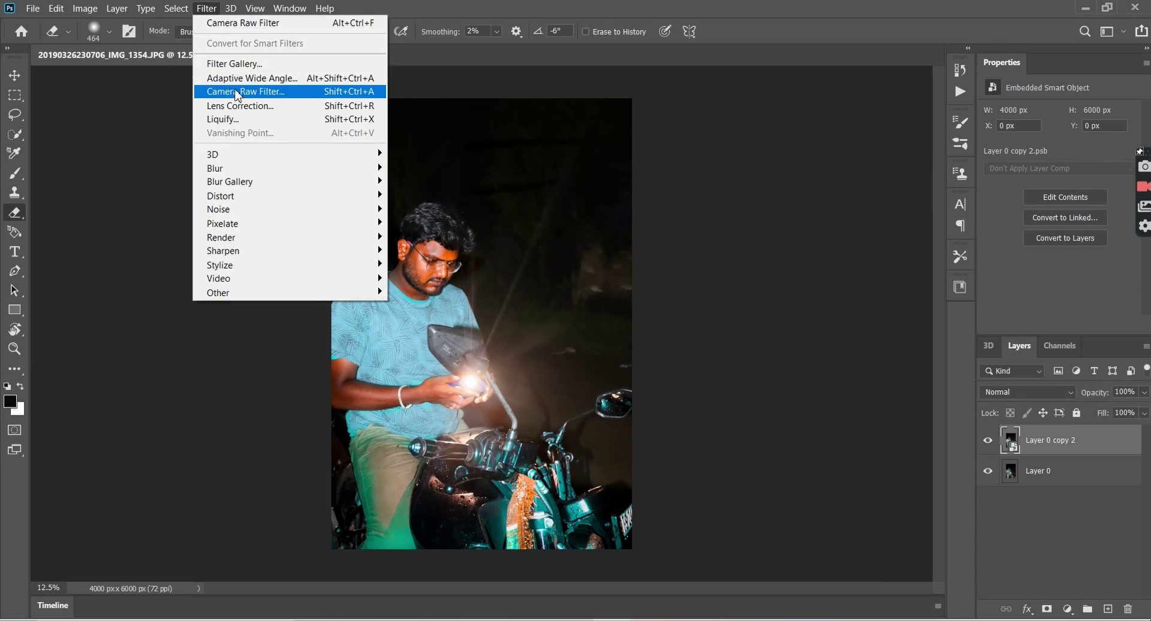
{"action": "left_click", "coordinate": [240, 87]}
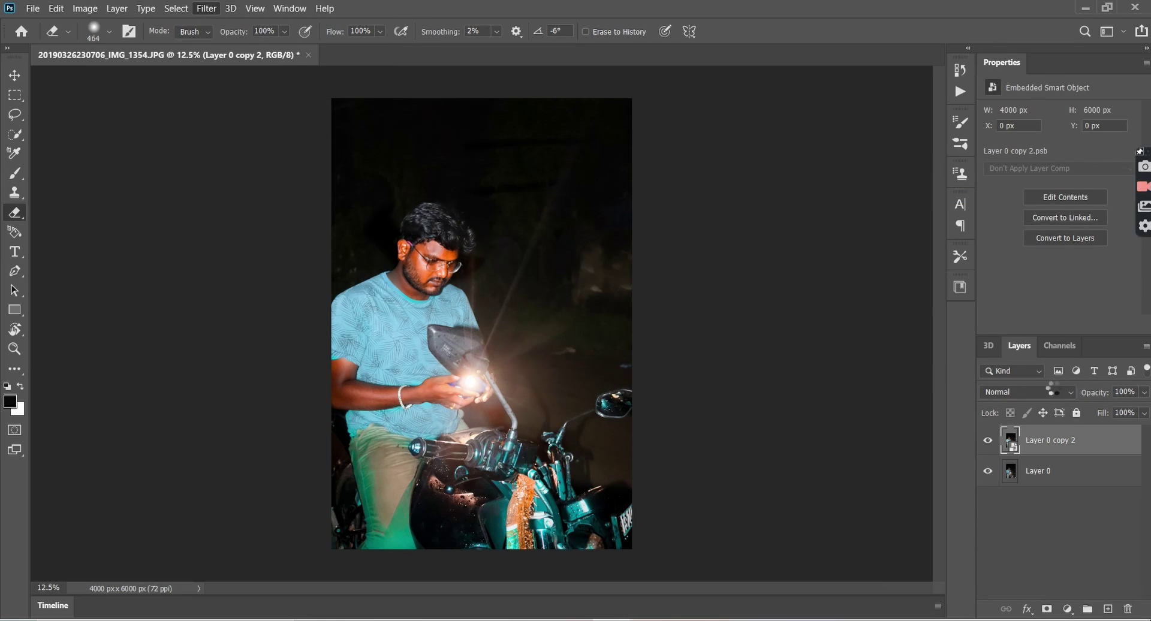
Load LIVE 3D Preset Pack (2).xmp, then another preset file, into Camera Raw.
{"action": "left_click", "coordinate": [977, 166]}
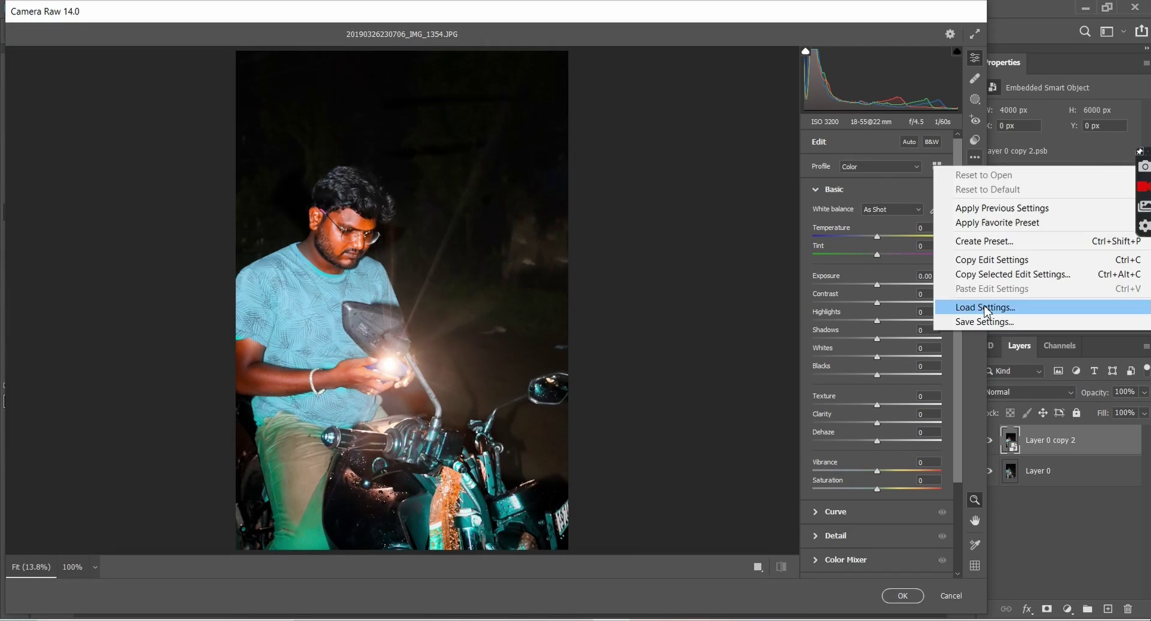
{"action": "left_click", "coordinate": [628, 293]}
{"action": "left_click", "coordinate": [380, 152]}
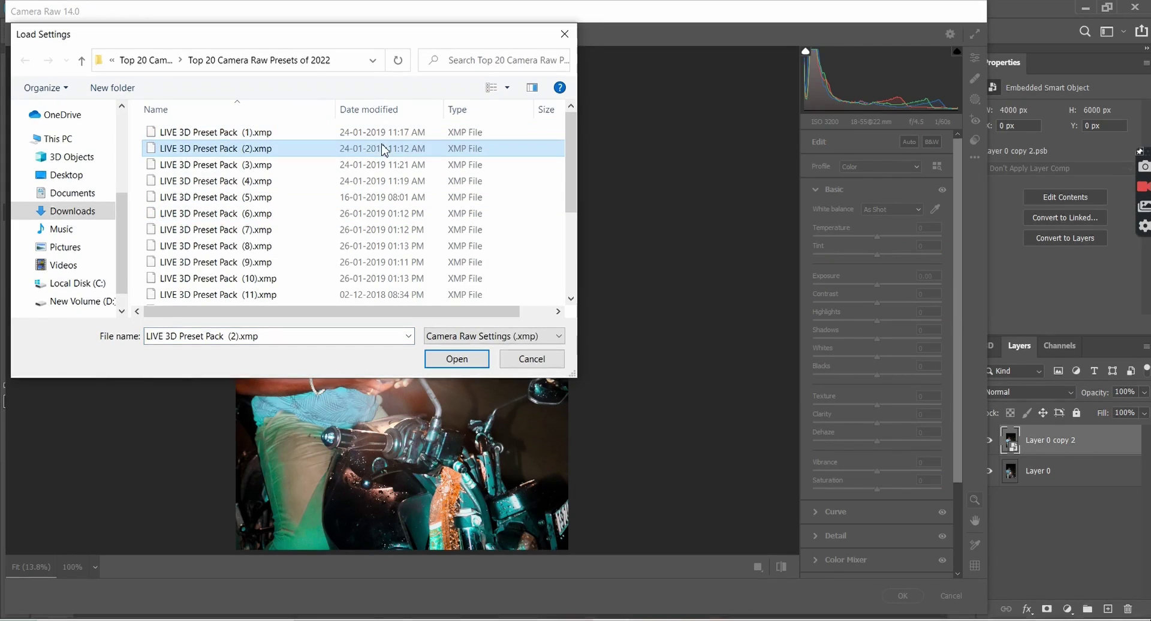
{"action": "left_click", "coordinate": [459, 358]}
{"action": "left_click", "coordinate": [974, 157]}
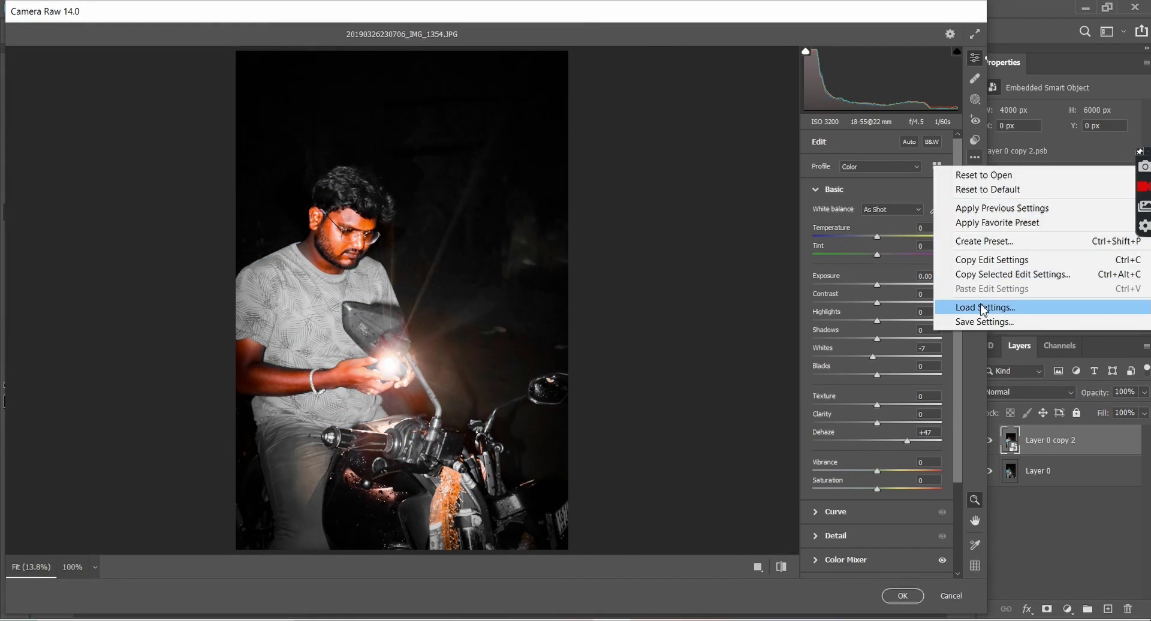
{"action": "left_click", "coordinate": [983, 308]}
{"action": "left_click", "coordinate": [288, 182]}
{"action": "left_click", "coordinate": [448, 358]}
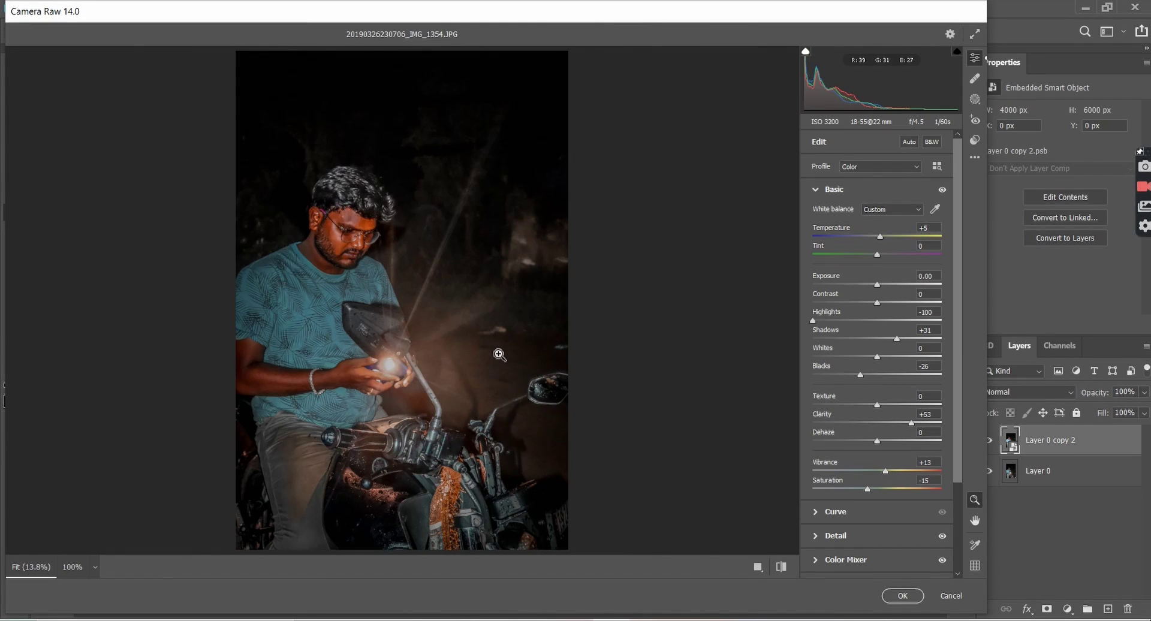
Try LIVE 3D Preset Pack (5) and (6) presets in Camera Raw.
{"action": "left_click", "coordinate": [975, 157]}
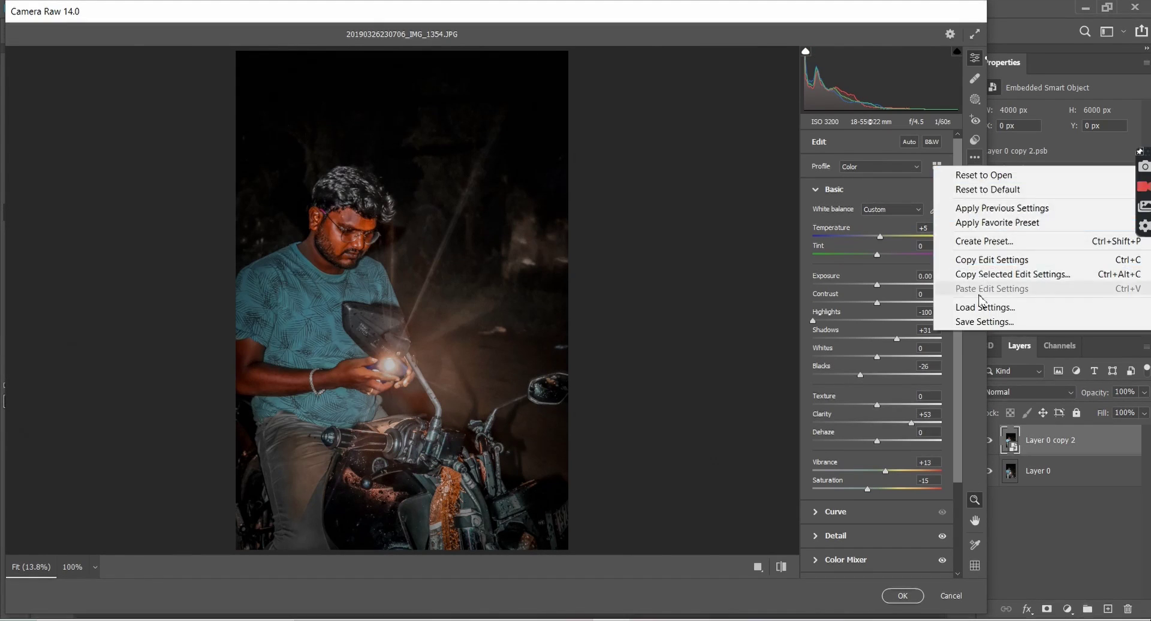
{"action": "left_click", "coordinate": [995, 306]}
{"action": "left_click", "coordinate": [366, 204]}
{"action": "left_click", "coordinate": [457, 358]}
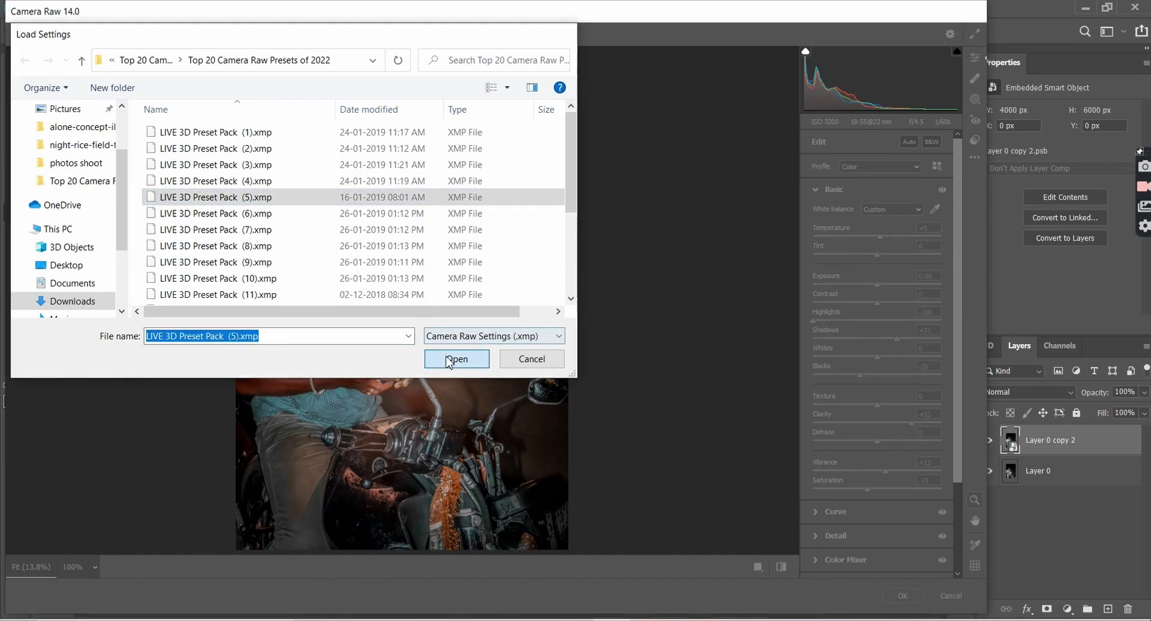
{"action": "left_click", "coordinate": [974, 157]}
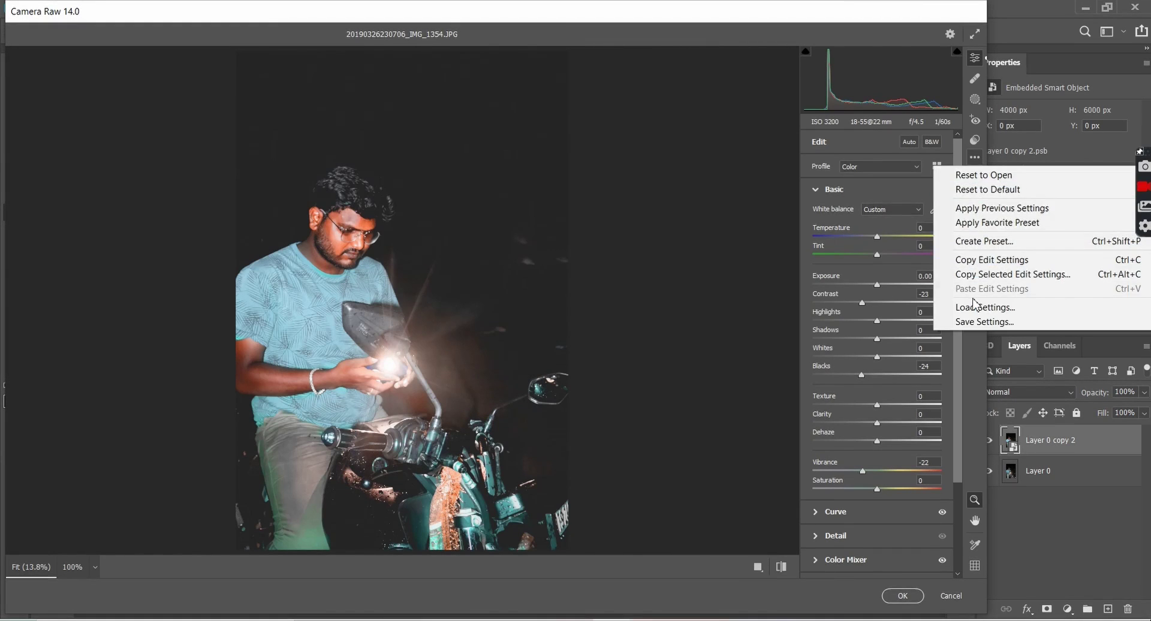
{"action": "left_click", "coordinate": [1031, 305]}
{"action": "left_click", "coordinate": [270, 214]}
{"action": "left_click", "coordinate": [456, 359]}
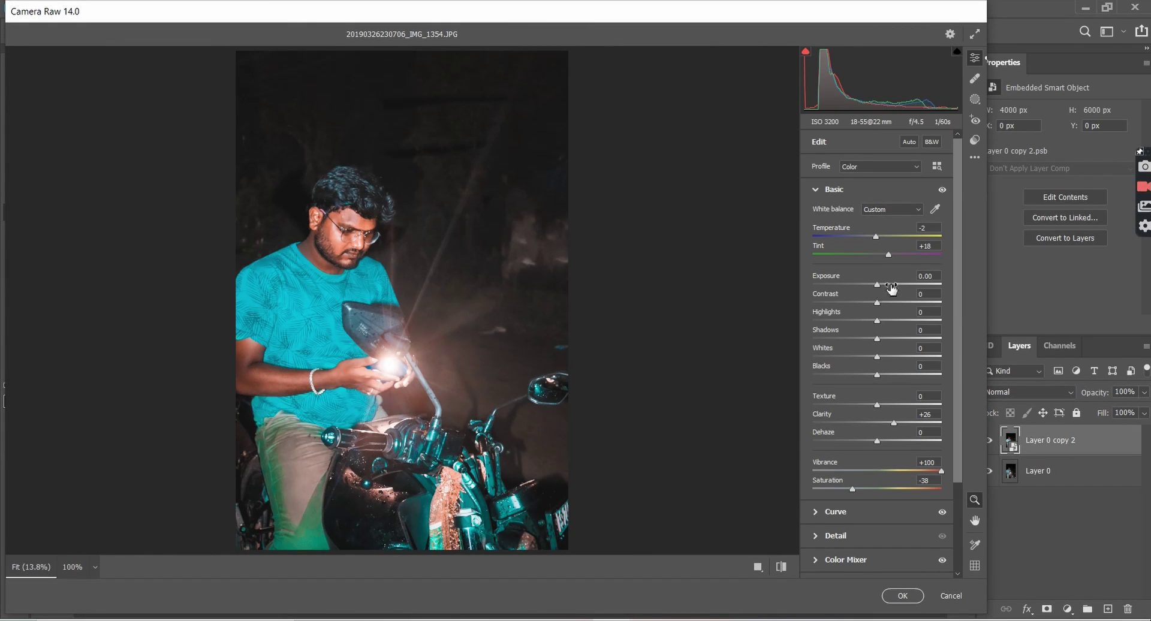
Try presets (7) and (8), then check the sharpening and noise reduction settings.
{"action": "left_click", "coordinate": [974, 157]}
{"action": "left_click", "coordinate": [1012, 301]}
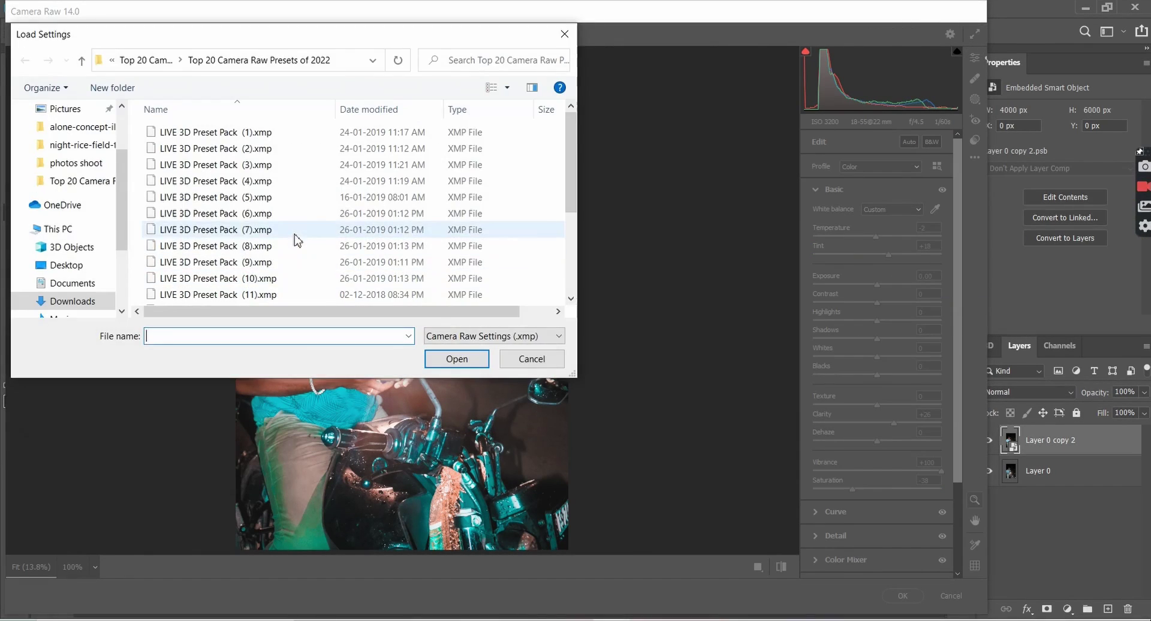
{"action": "left_click", "coordinate": [294, 235]}
{"action": "left_click", "coordinate": [457, 358]}
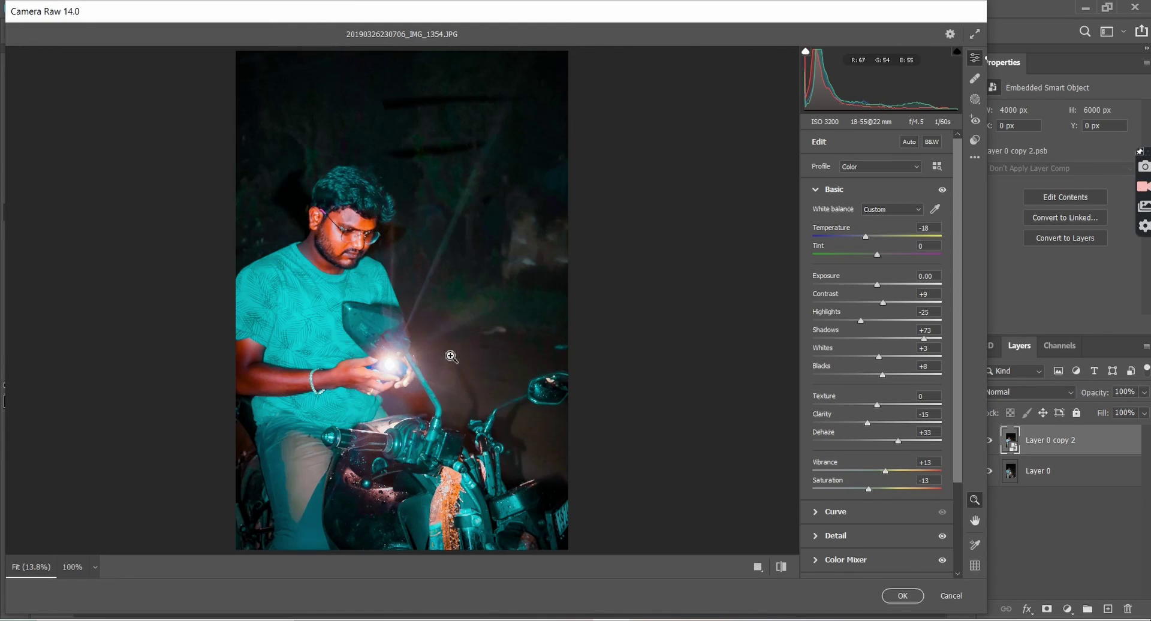
{"action": "left_click", "coordinate": [975, 157]}
{"action": "left_click", "coordinate": [995, 303]}
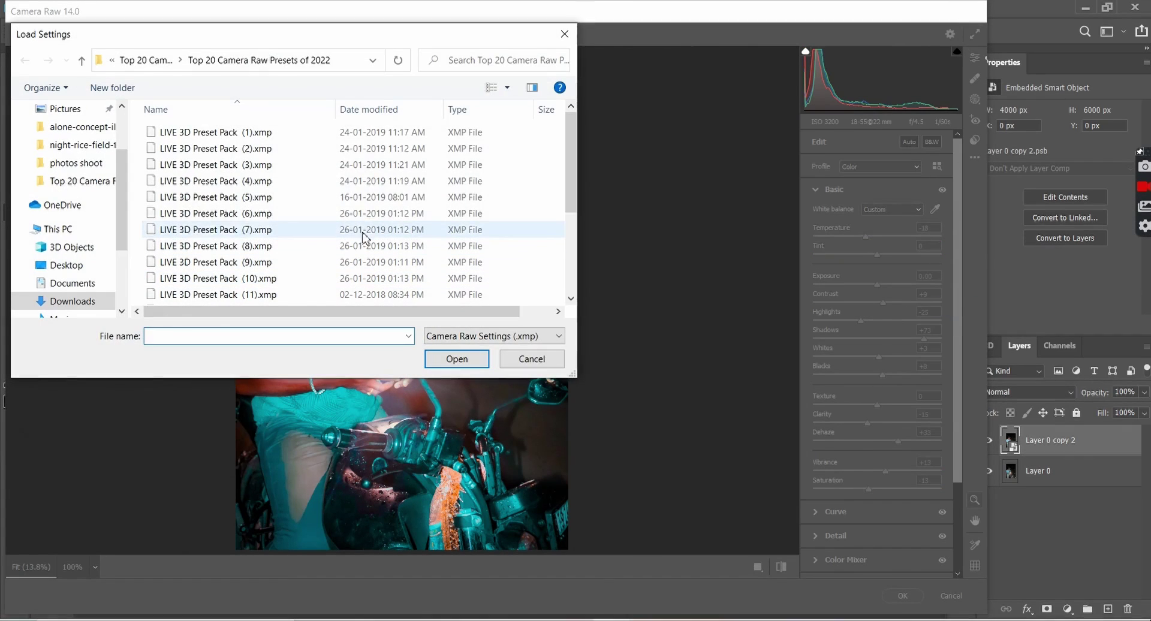
{"action": "left_click", "coordinate": [365, 233]}
{"action": "left_click", "coordinate": [457, 358]}
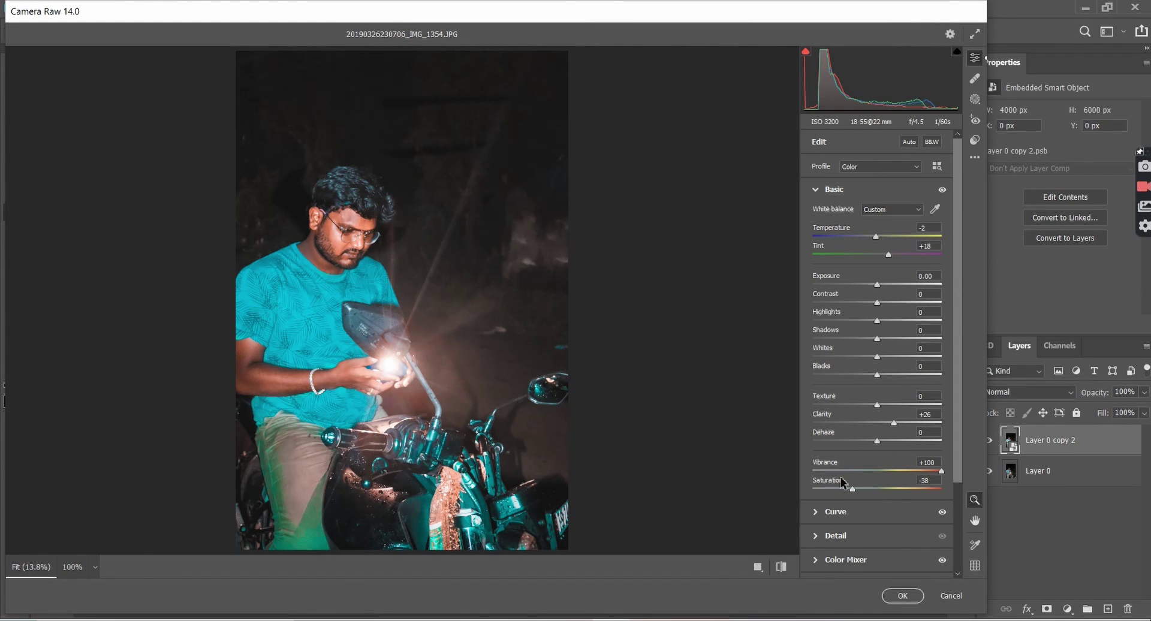
{"action": "left_click", "coordinate": [835, 535]}
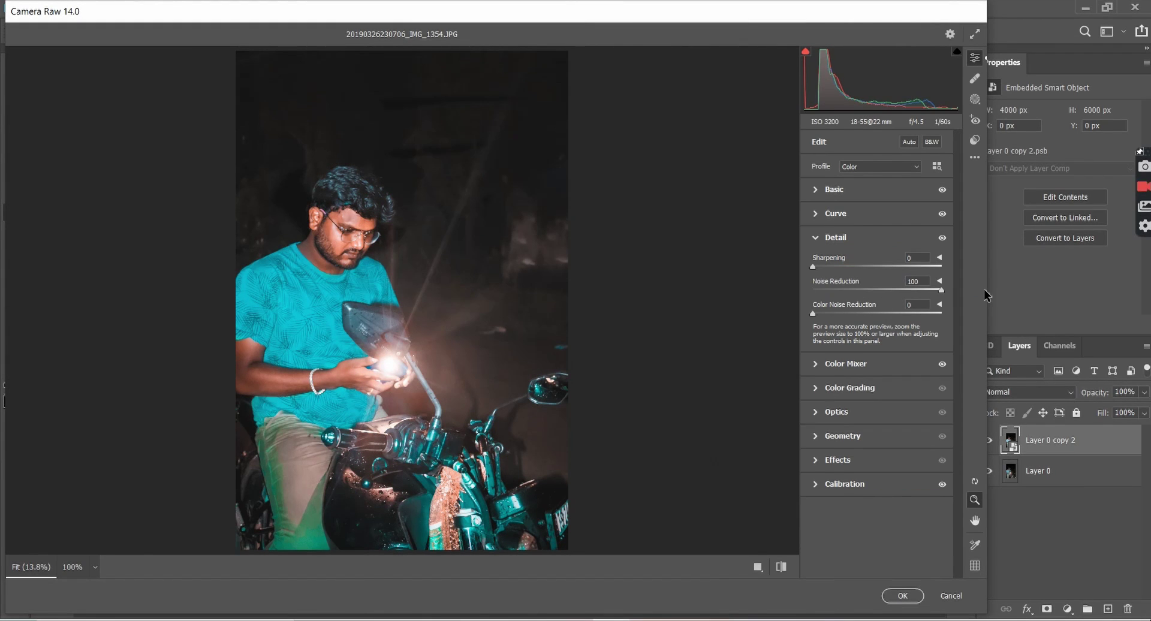
Commit the Camera Raw grade, wrap Layer 0 copy 2 in a new smart object, and reopen Camera Raw Filter.
{"action": "key", "text": "Return"}
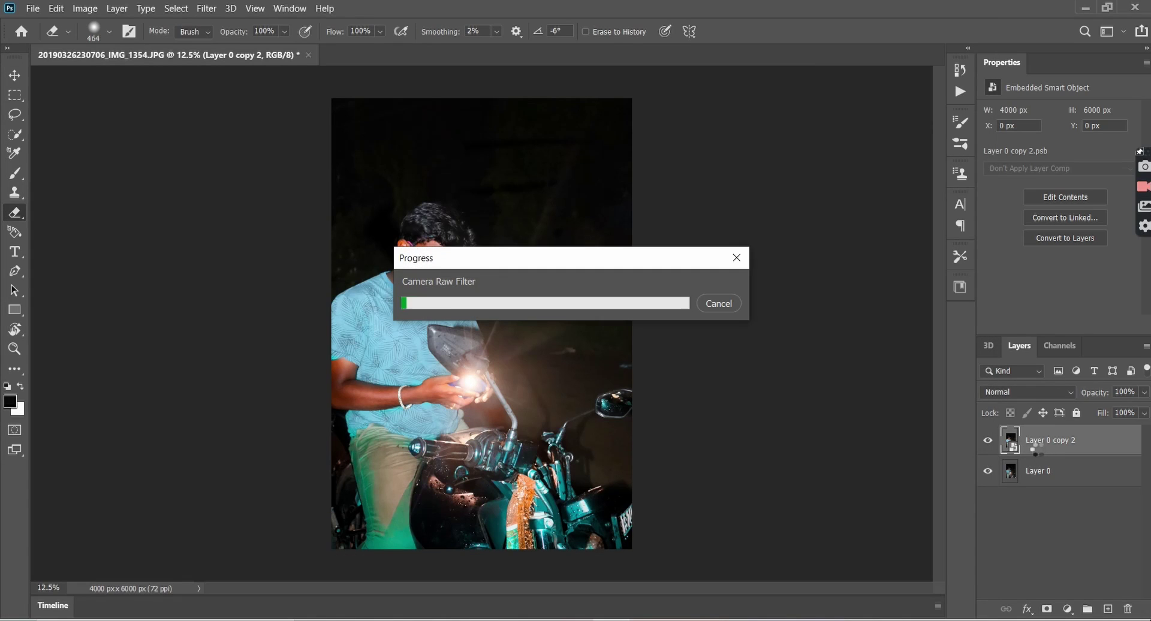
{"action": "right_click", "coordinate": [1040, 448]}
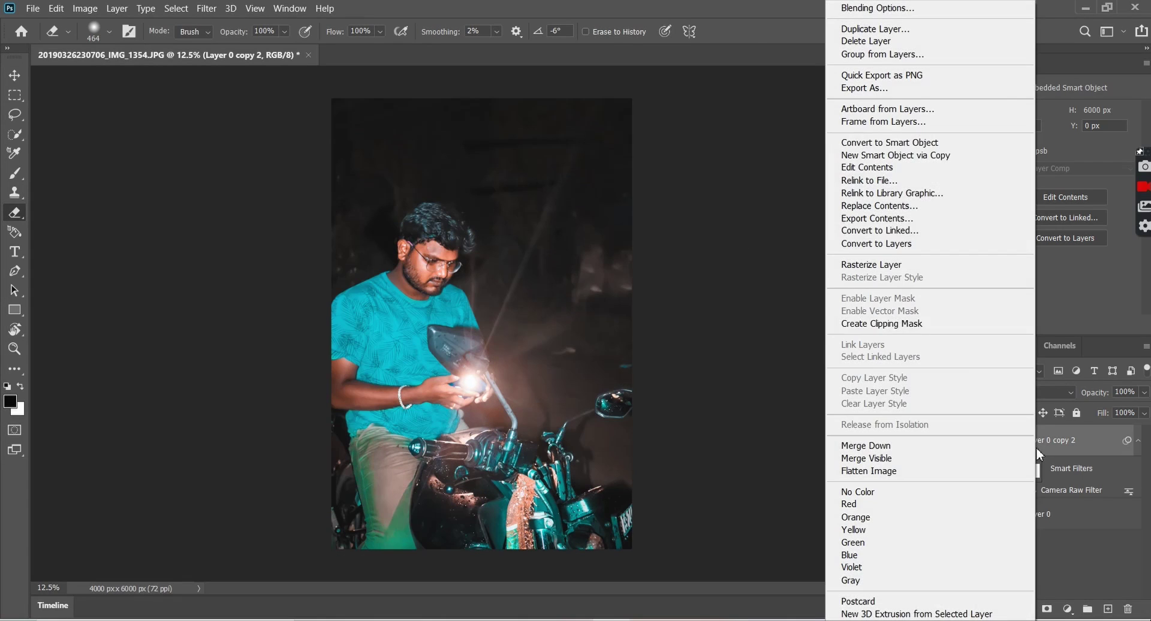
{"action": "left_click", "coordinate": [932, 143]}
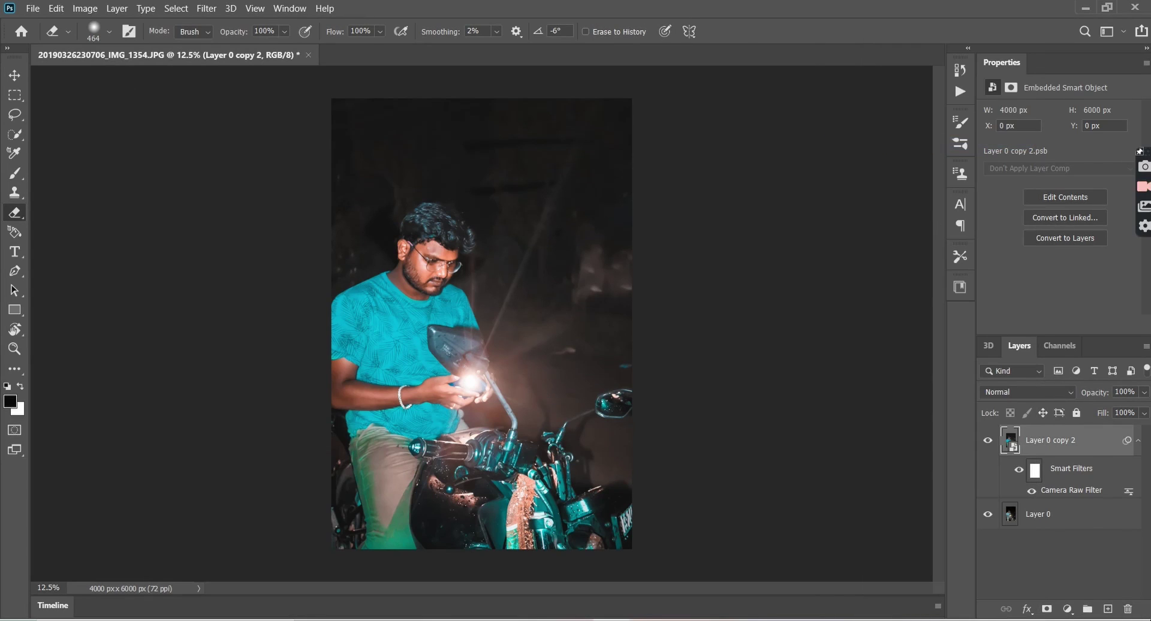
{"action": "left_click", "coordinate": [205, 8]}
{"action": "left_click", "coordinate": [251, 87]}
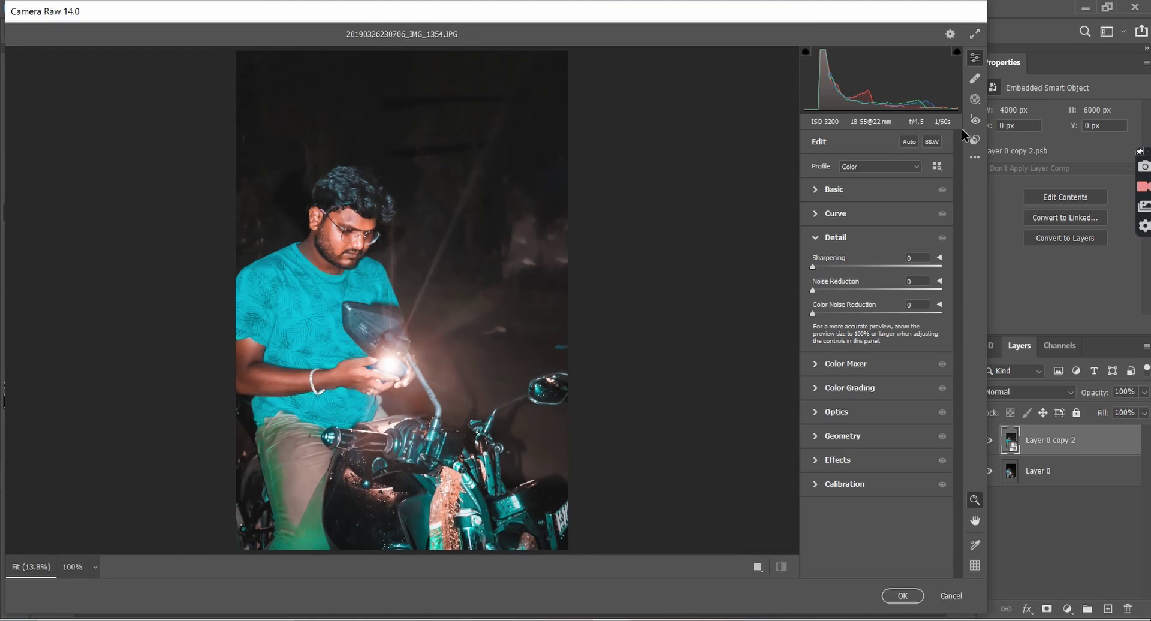
Load LIVE 3D Preset Pack (5), then (4), in Camera Raw.
{"action": "left_click", "coordinate": [975, 157]}
{"action": "left_click", "coordinate": [1000, 309]}
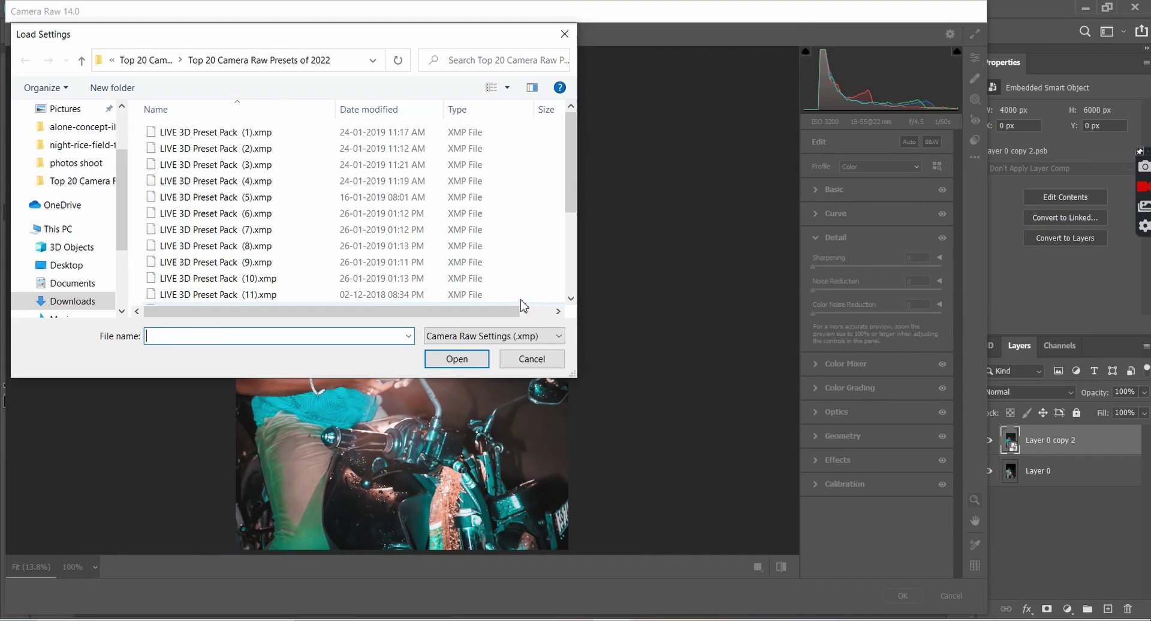
{"action": "left_click", "coordinate": [312, 197]}
{"action": "left_click", "coordinate": [467, 366]}
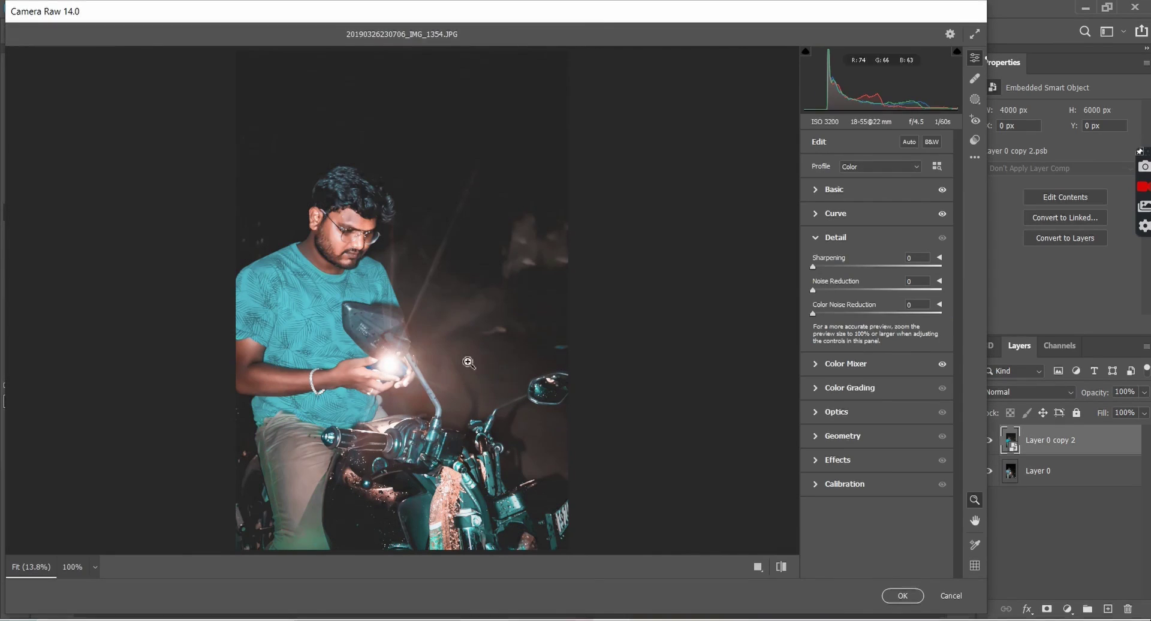
{"action": "left_click", "coordinate": [974, 157]}
{"action": "left_click", "coordinate": [995, 308]}
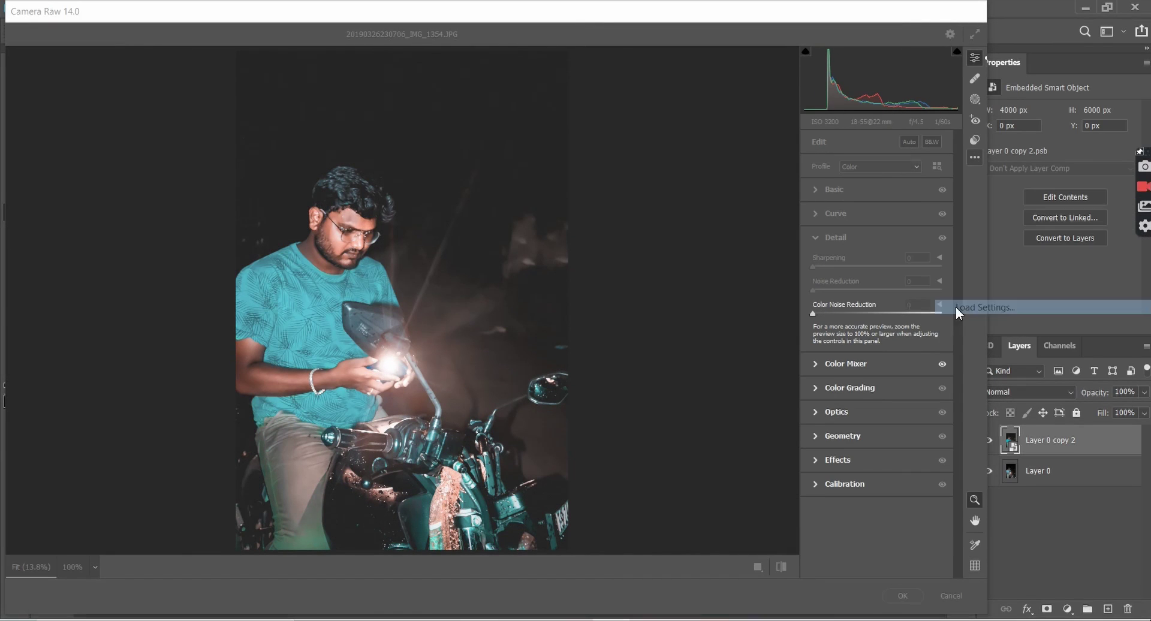
{"action": "left_click", "coordinate": [290, 197]}
{"action": "left_click", "coordinate": [451, 355]}
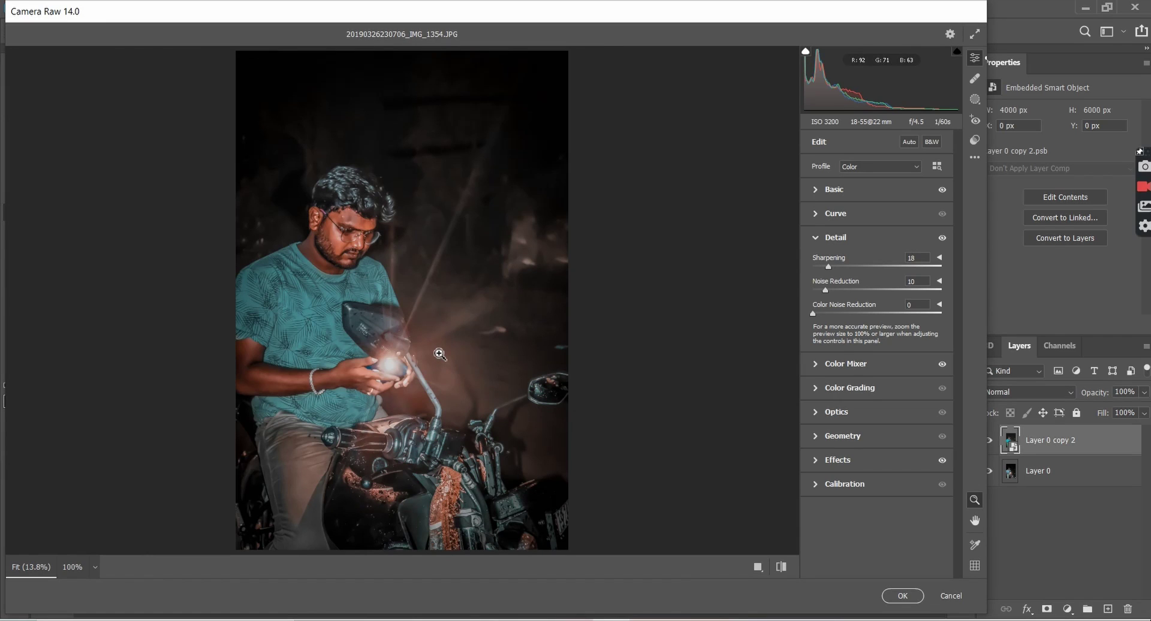
Load LIVE 3D Preset Pack (16) for a cooler teal look with Noise Reduction 6.
{"action": "left_click", "coordinate": [975, 157]}
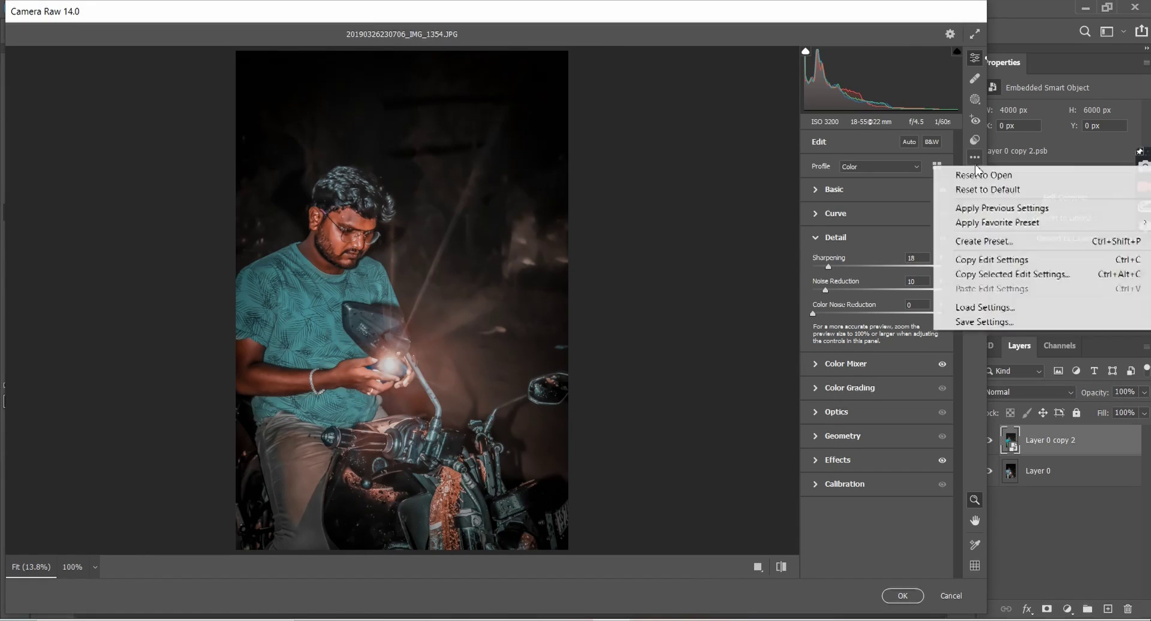
{"action": "left_click", "coordinate": [976, 308]}
{"action": "scroll", "coordinate": [457, 227], "scroll_direction": "down", "scroll_amount": 3}
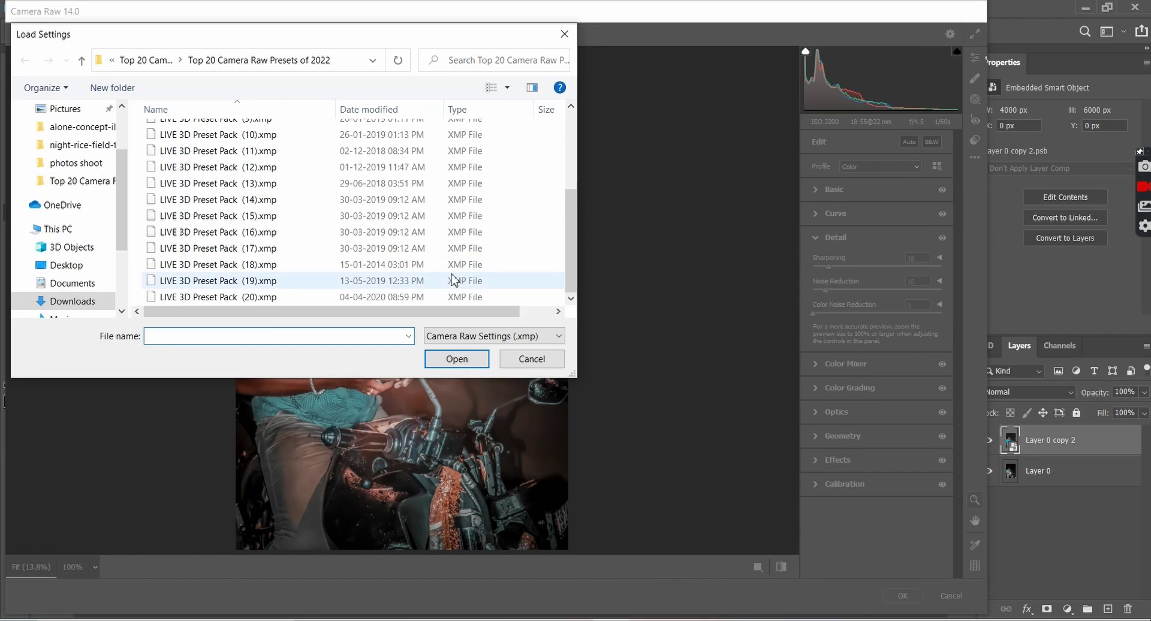
{"action": "left_click", "coordinate": [457, 232]}
{"action": "left_click", "coordinate": [457, 358]}
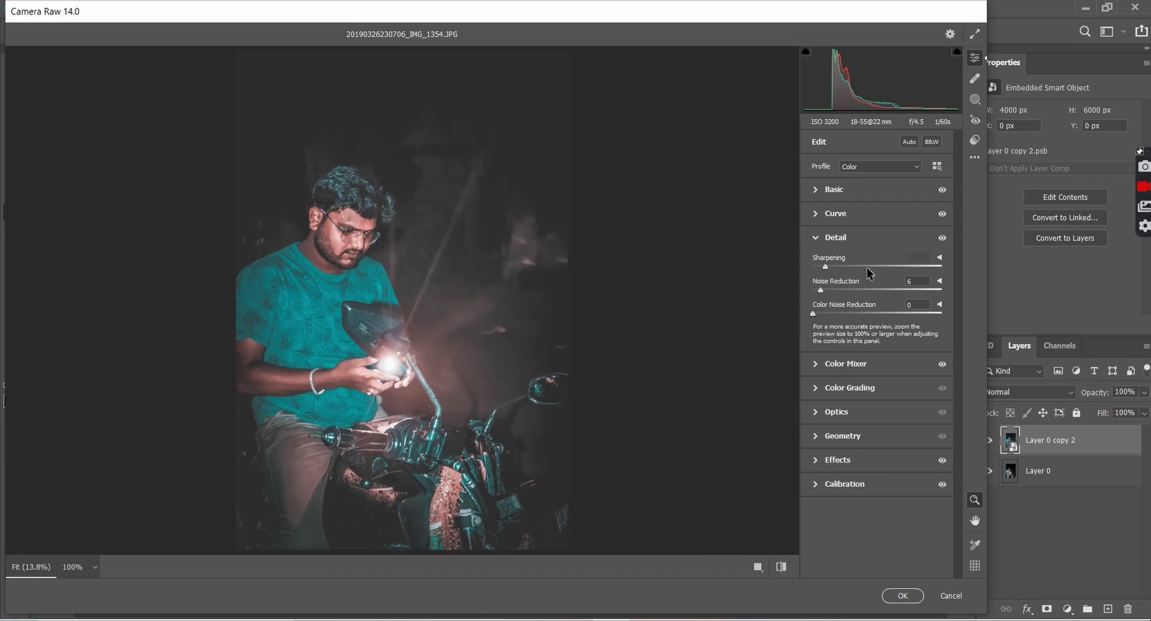
Max out the sharpening amount, then try LIVE 3D Preset Pack (10) and (20).
{"action": "left_click_drag", "start_coordinate": [898, 267], "coordinate": [946, 268]}
{"action": "left_click", "coordinate": [974, 157]}
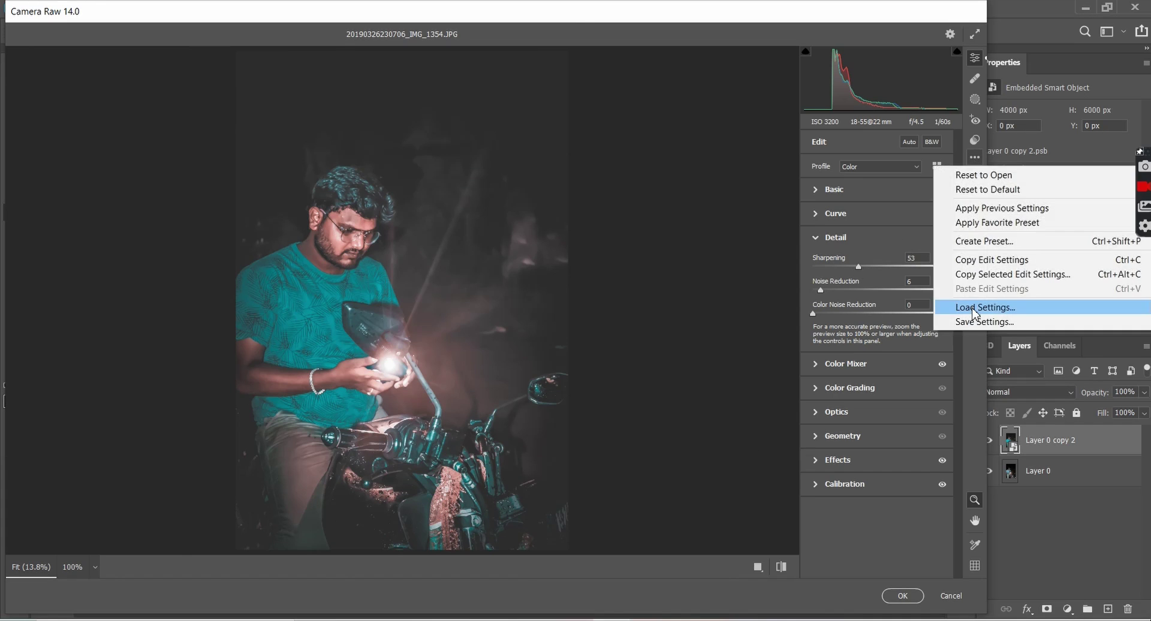
{"action": "left_click", "coordinate": [992, 303]}
{"action": "left_click", "coordinate": [339, 279]}
{"action": "left_click", "coordinate": [459, 358]}
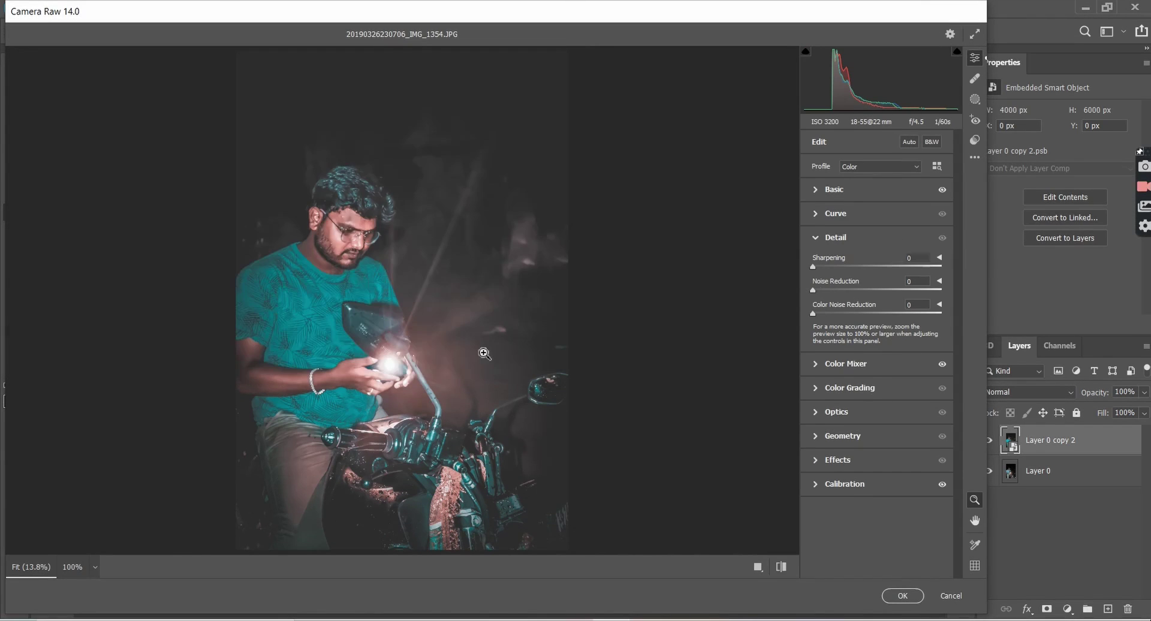
{"action": "left_click", "coordinate": [975, 157]}
{"action": "left_click", "coordinate": [1012, 303]}
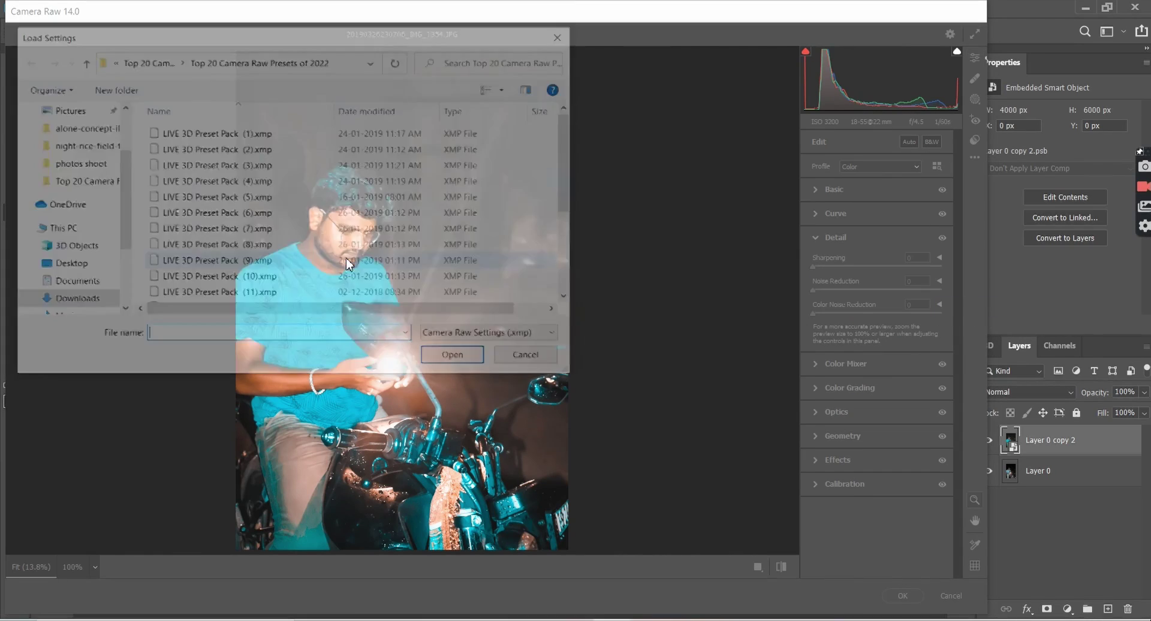
{"action": "left_click", "coordinate": [359, 296]}
{"action": "left_click", "coordinate": [444, 355]}
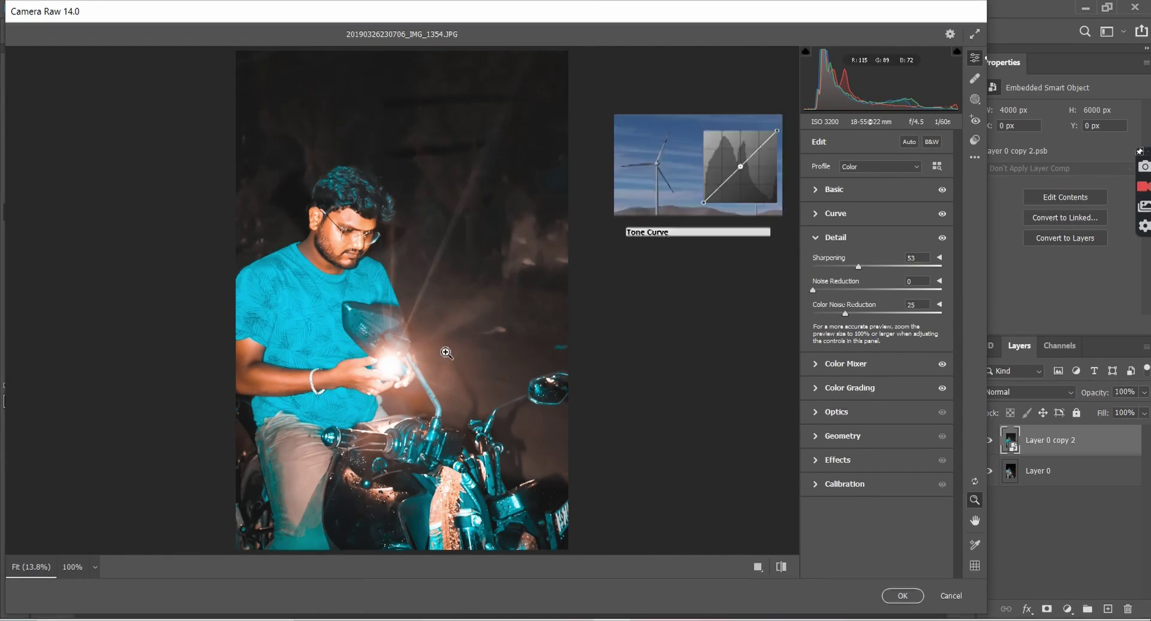
Try LIVE 3D Preset Pack (19) and (18) in Camera Raw.
{"action": "left_click", "coordinate": [975, 157]}
{"action": "left_click", "coordinate": [983, 307]}
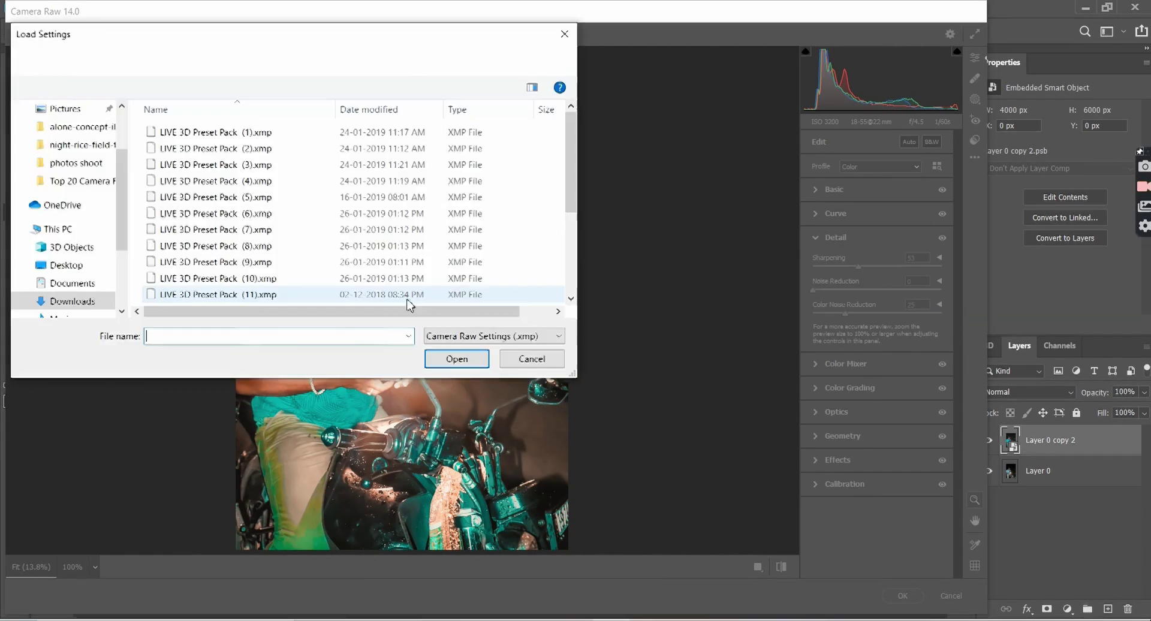
{"action": "scroll", "coordinate": [382, 286], "scroll_direction": "down", "scroll_amount": 3}
{"action": "left_click", "coordinate": [383, 281]}
{"action": "left_click", "coordinate": [457, 360]}
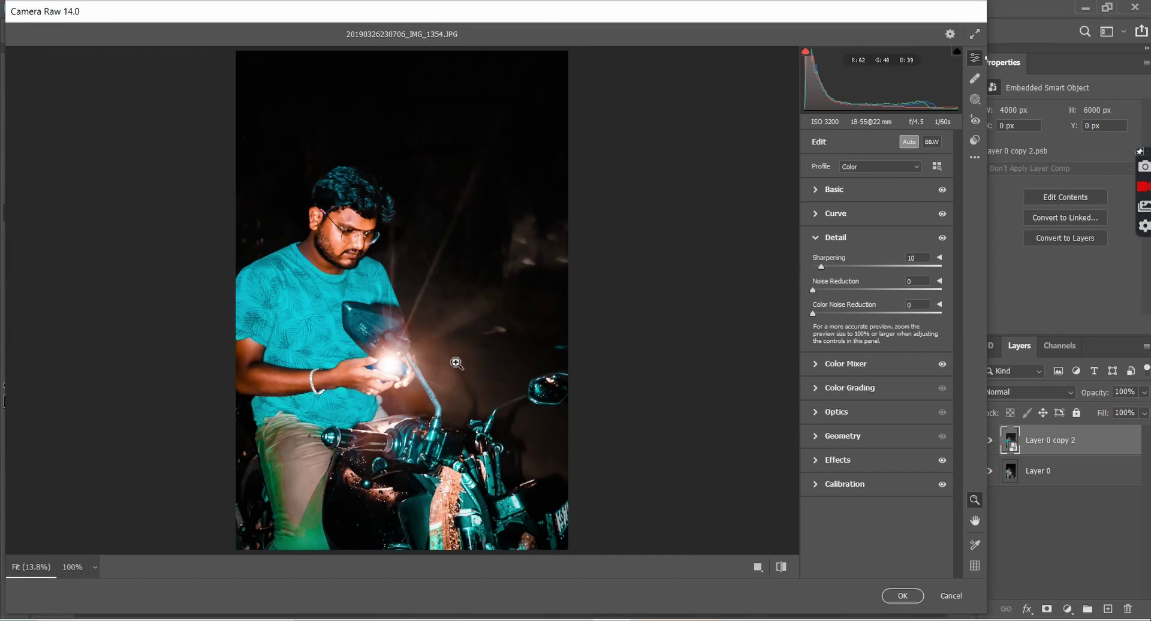
{"action": "left_click", "coordinate": [975, 157]}
{"action": "left_click", "coordinate": [984, 306]}
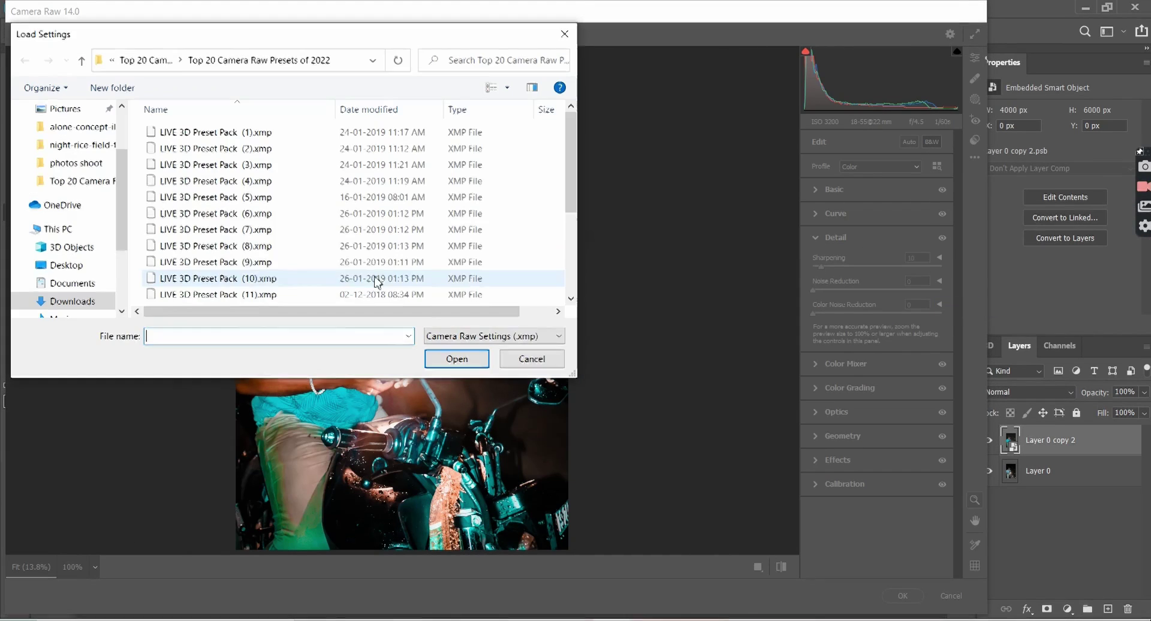
{"action": "scroll", "coordinate": [342, 273], "scroll_direction": "down", "scroll_amount": 3}
{"action": "left_click", "coordinate": [342, 264]}
{"action": "left_click", "coordinate": [456, 358]}
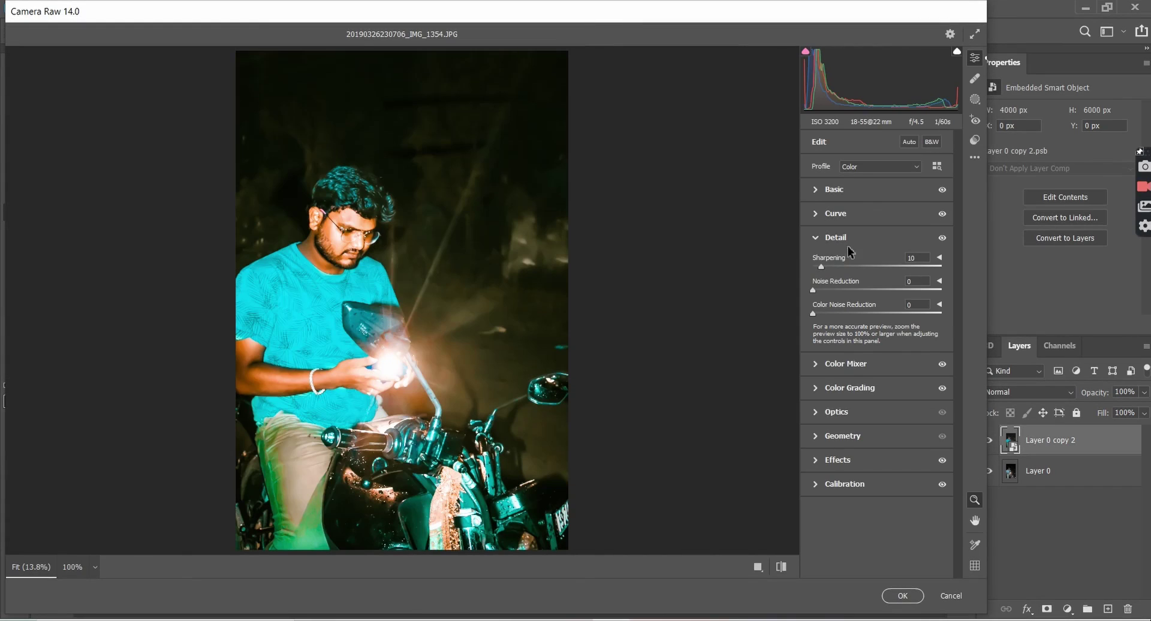
Try preset (17), then load LIVE 3D Preset Pack (4) and commit it to the layer.
{"action": "left_click", "coordinate": [974, 157]}
{"action": "left_click", "coordinate": [984, 306]}
{"action": "scroll", "coordinate": [318, 246], "scroll_direction": "down", "scroll_amount": 3}
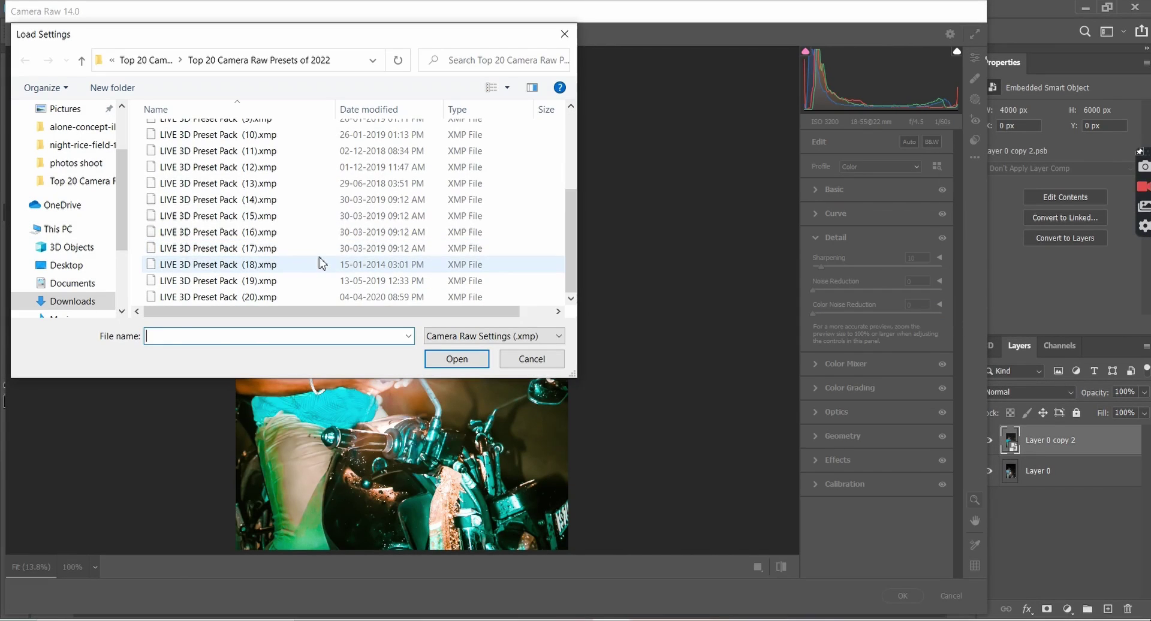
{"action": "left_click", "coordinate": [318, 248]}
{"action": "left_click", "coordinate": [455, 359]}
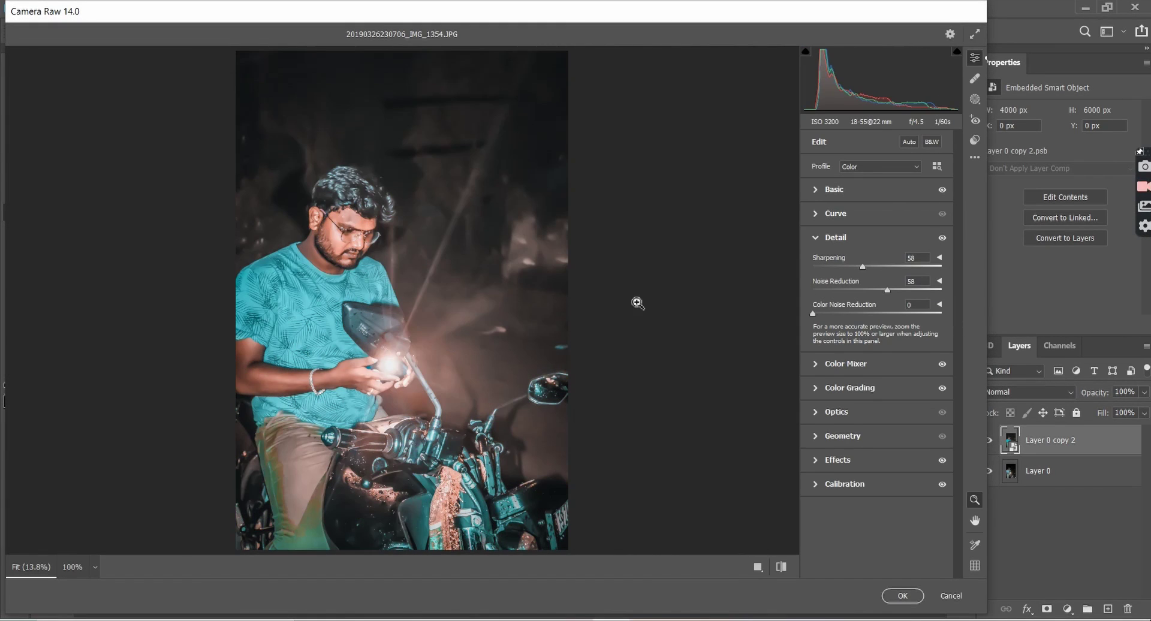
{"action": "left_click", "coordinate": [974, 157]}
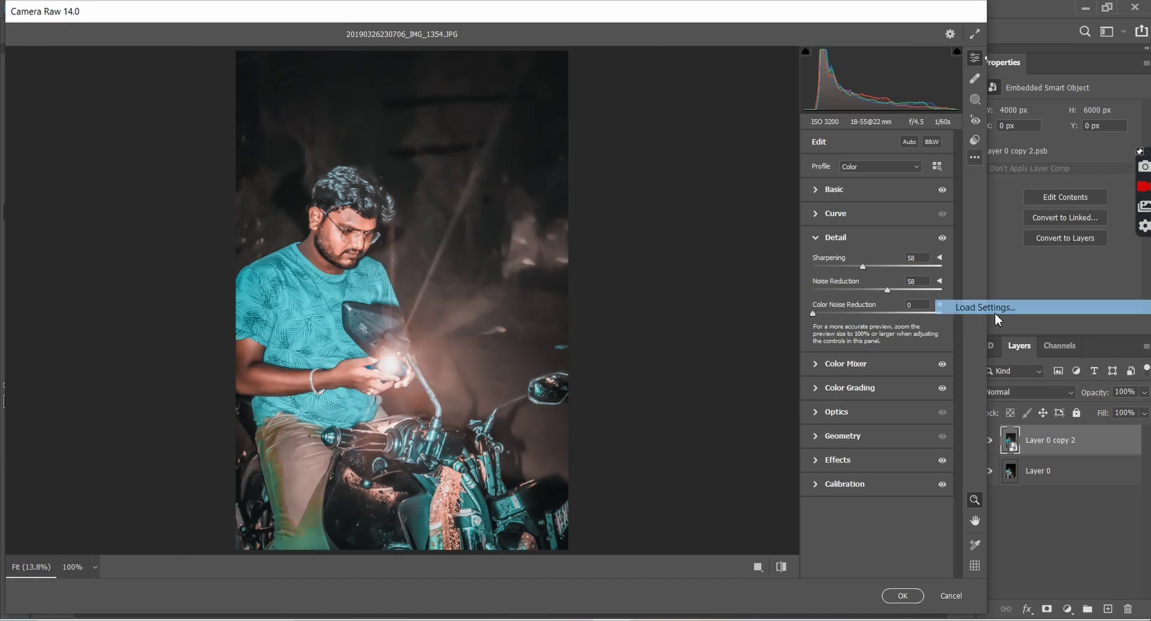
{"action": "left_click", "coordinate": [983, 307]}
{"action": "left_click", "coordinate": [318, 295]}
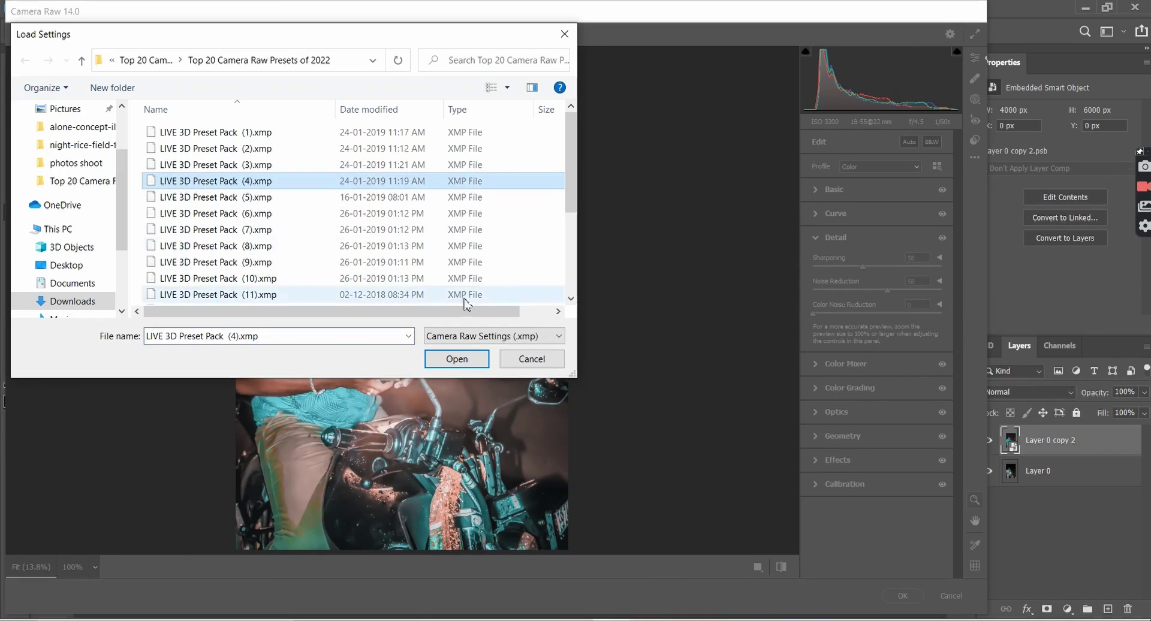
{"action": "left_click", "coordinate": [457, 358]}
{"action": "left_click", "coordinate": [905, 595]}
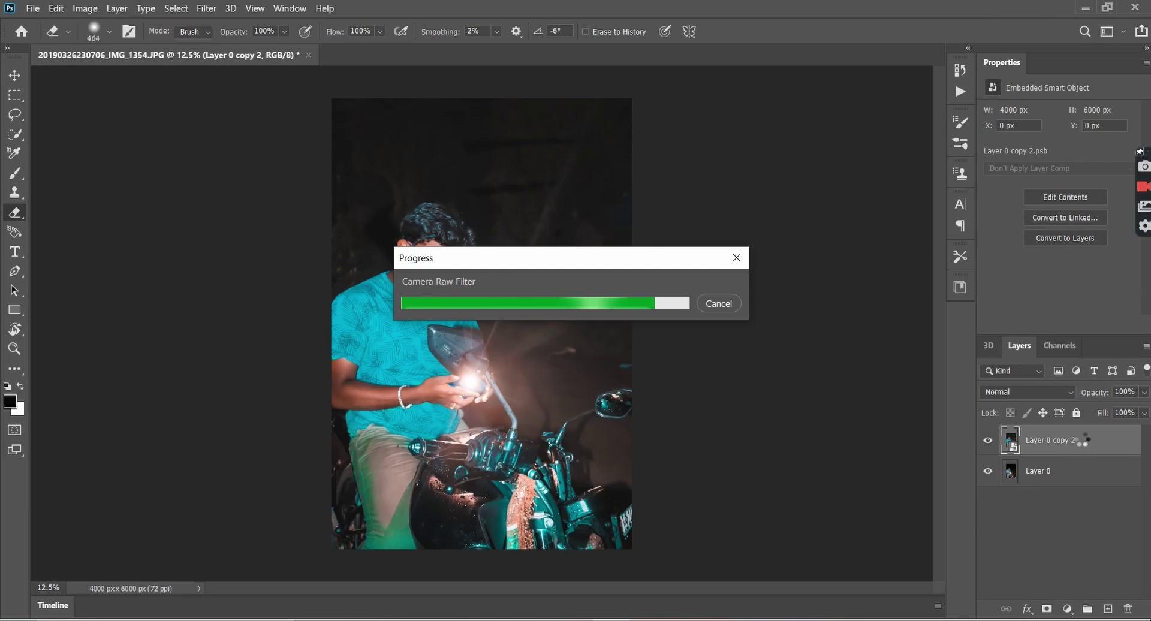
Convert the filtered Layer 0 copy 2 into a new smart object with Camera Raw Filter open on it.
{"action": "right_click", "coordinate": [1077, 438]}
{"action": "left_click", "coordinate": [933, 142]}
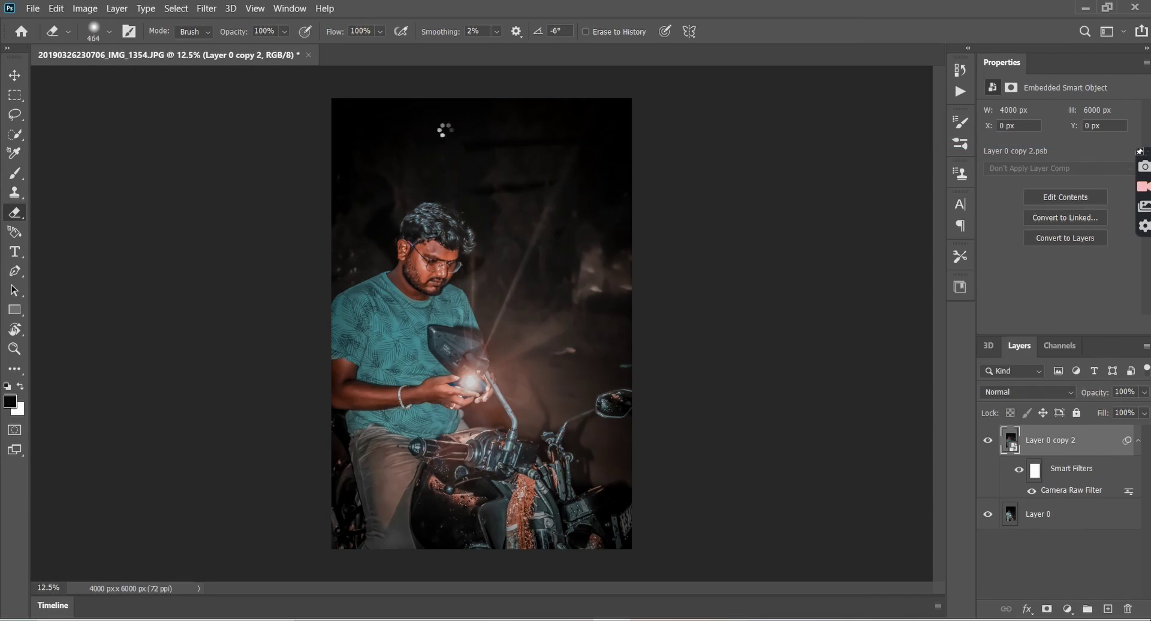
{"action": "left_click", "coordinate": [207, 8]}
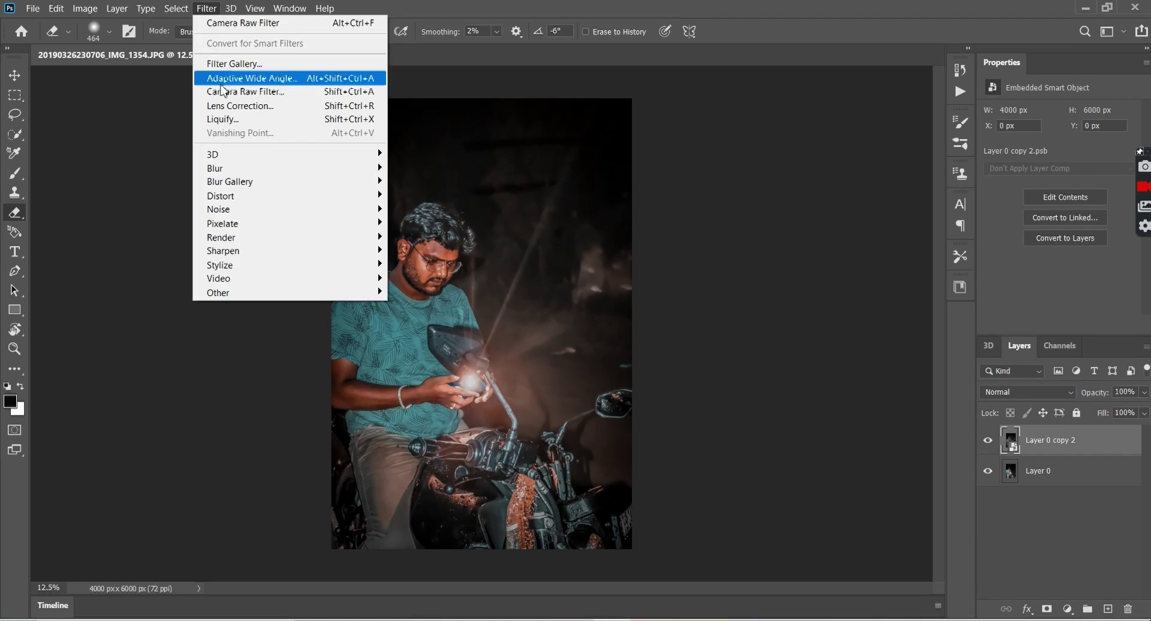
{"action": "left_click", "coordinate": [252, 96]}
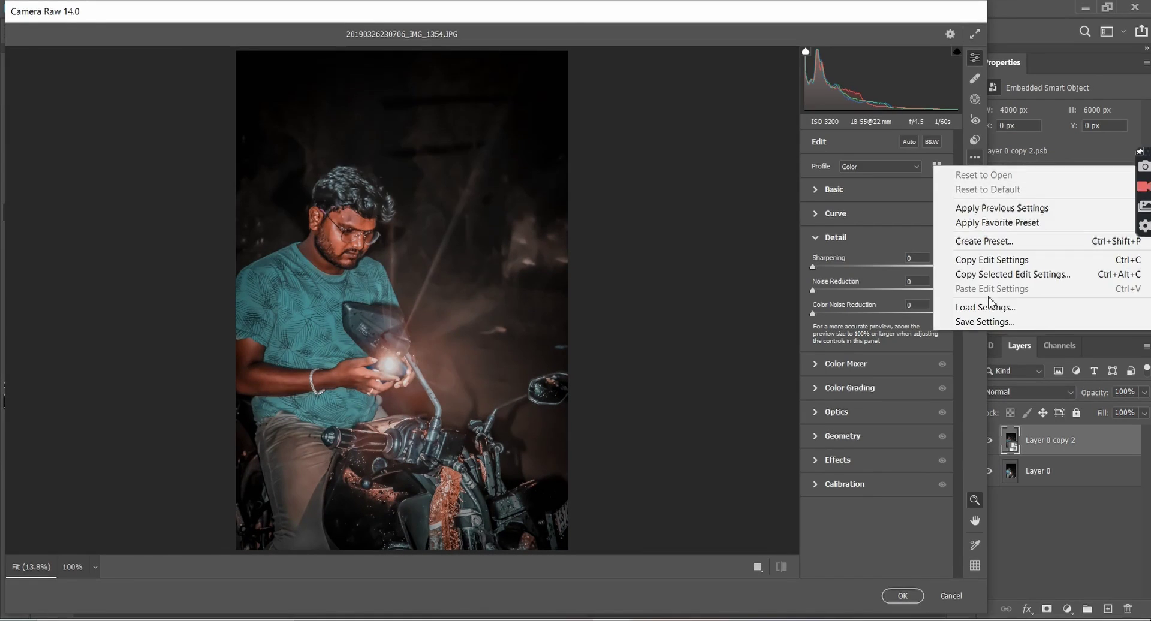
Load a first preset in Camera Raw, then try LIVE 3D Preset Pack (10) and (8).
{"action": "double_click", "coordinate": [456, 248]}
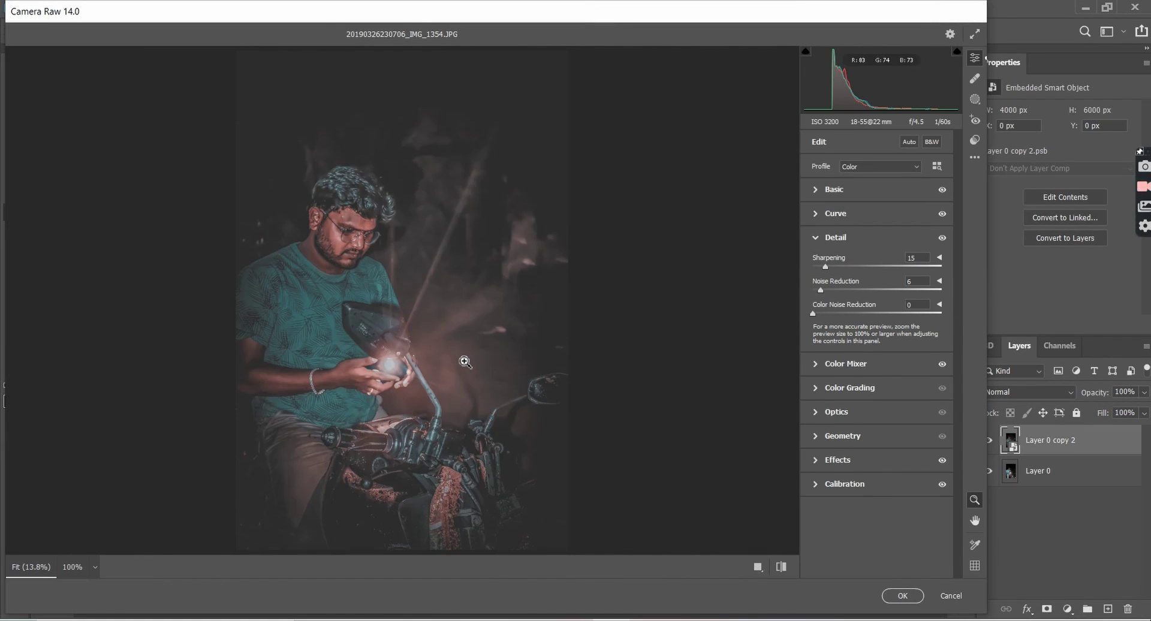
{"action": "left_click", "coordinate": [975, 157]}
{"action": "left_click", "coordinate": [976, 312]}
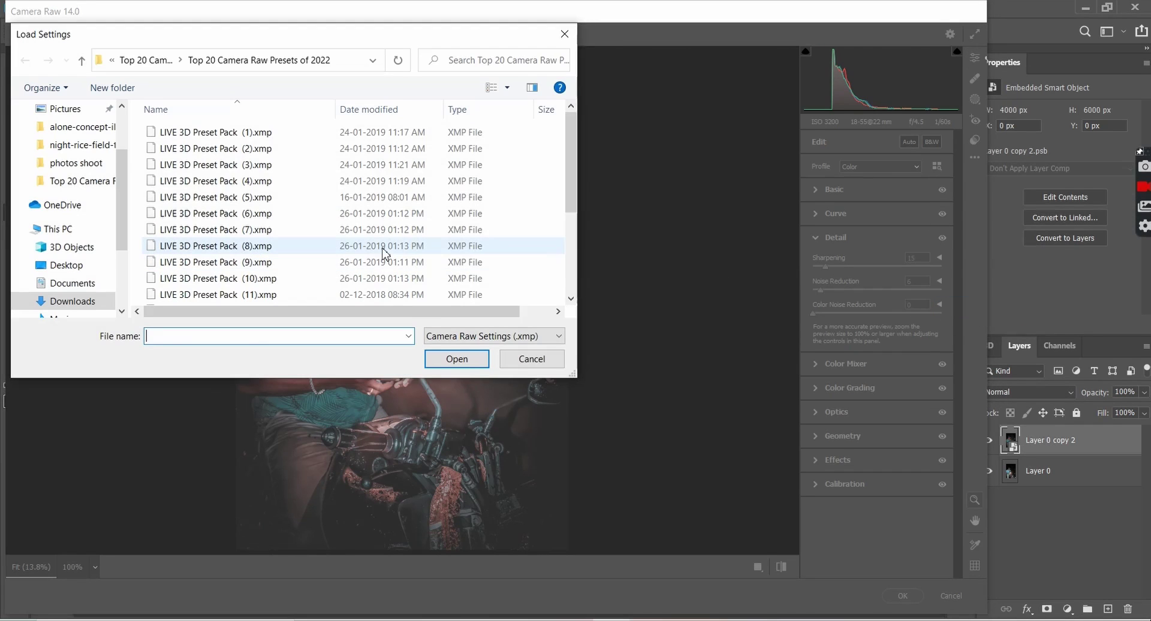
{"action": "left_click", "coordinate": [367, 278]}
{"action": "left_click", "coordinate": [457, 359]}
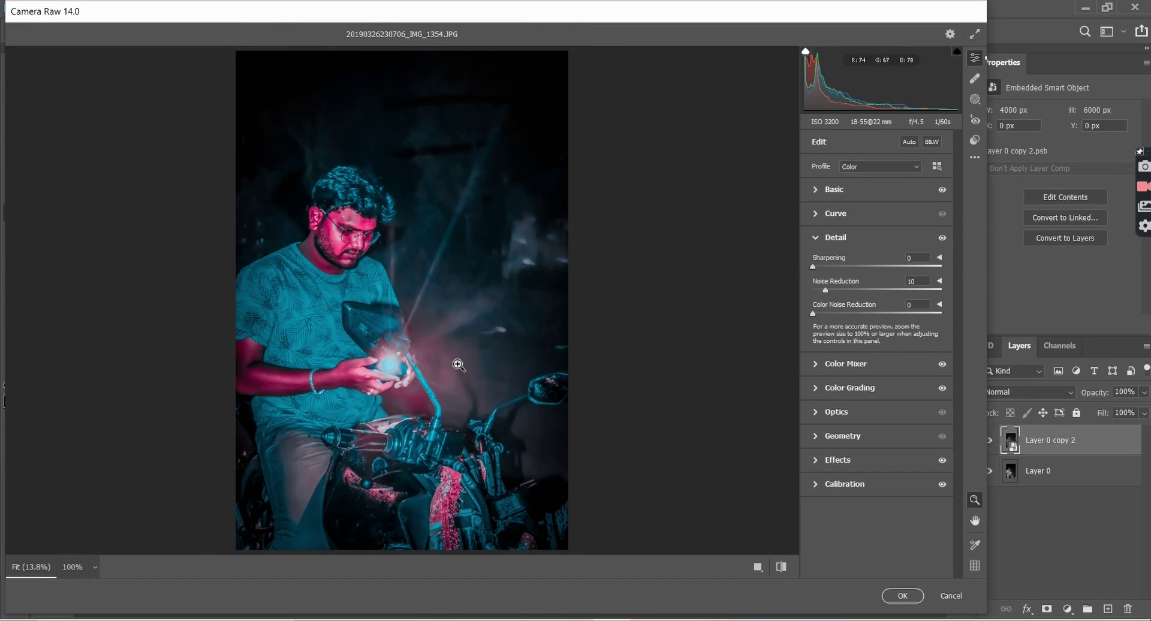
{"action": "left_click", "coordinate": [975, 157]}
{"action": "left_click", "coordinate": [976, 312]}
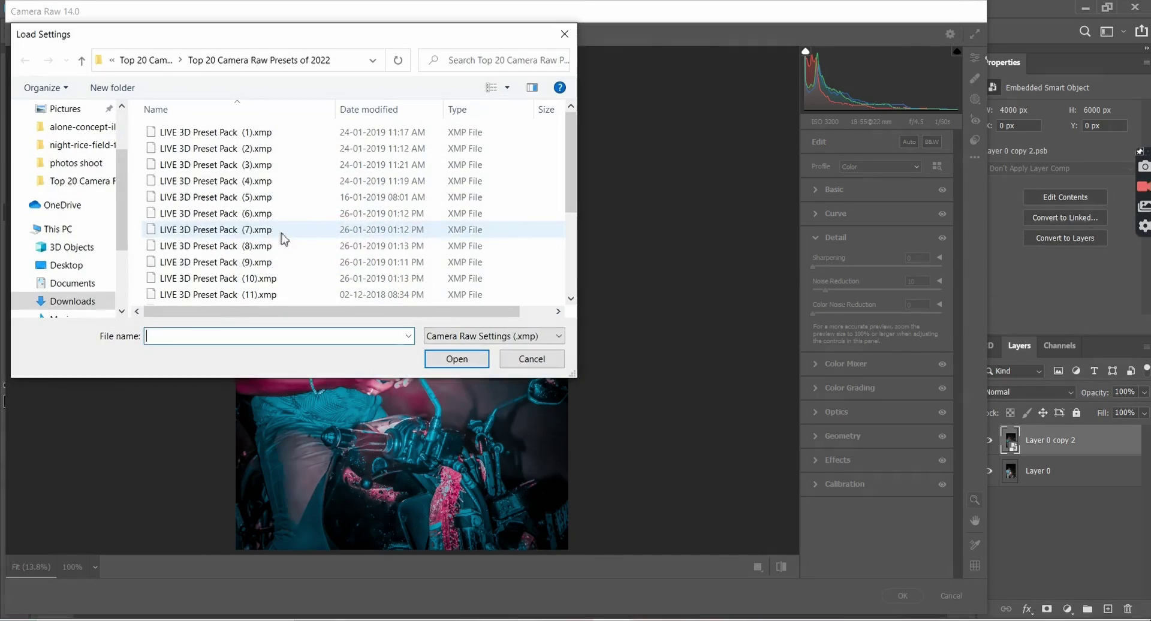
{"action": "left_click", "coordinate": [284, 247]}
{"action": "left_click", "coordinate": [465, 358]}
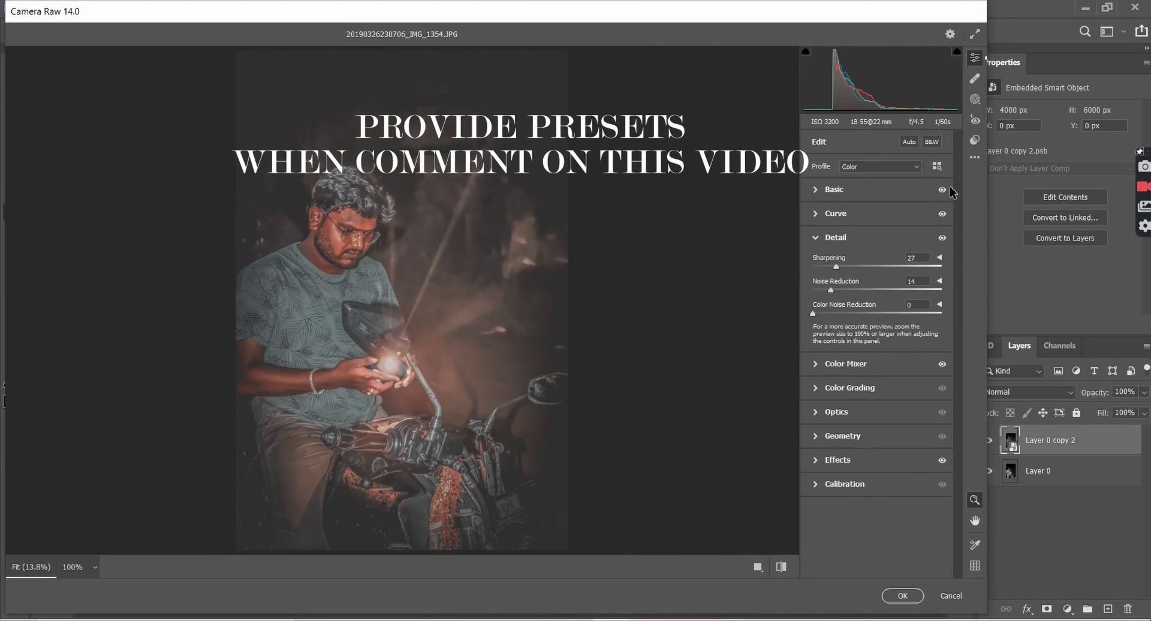
Try LIVE 3D Preset Pack (20) and (19) on the portrait.
{"action": "left_click", "coordinate": [975, 157]}
{"action": "left_click", "coordinate": [993, 310]}
{"action": "scroll", "coordinate": [360, 251], "scroll_direction": "down", "scroll_amount": 5}
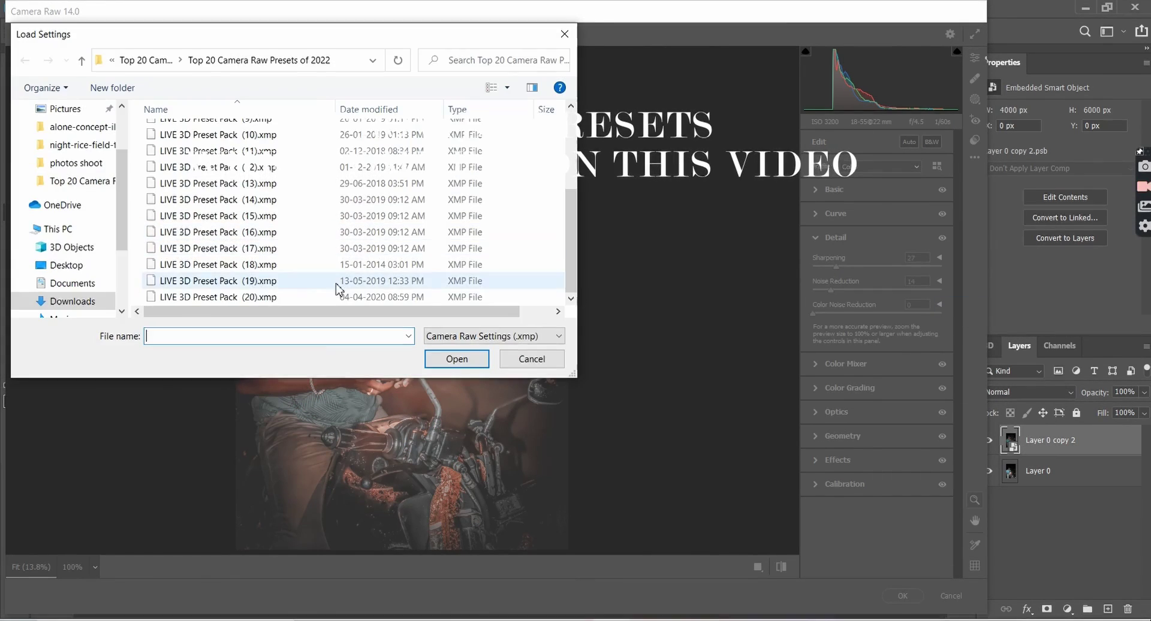
{"action": "left_click", "coordinate": [324, 297]}
{"action": "left_click", "coordinate": [454, 359]}
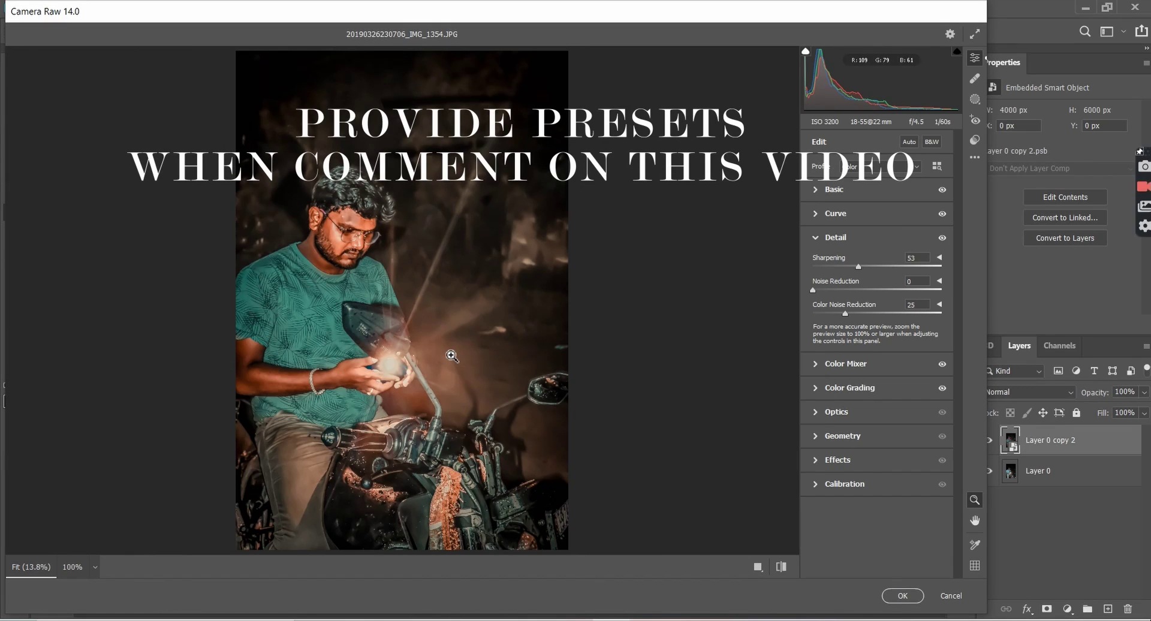
{"action": "left_click", "coordinate": [975, 157]}
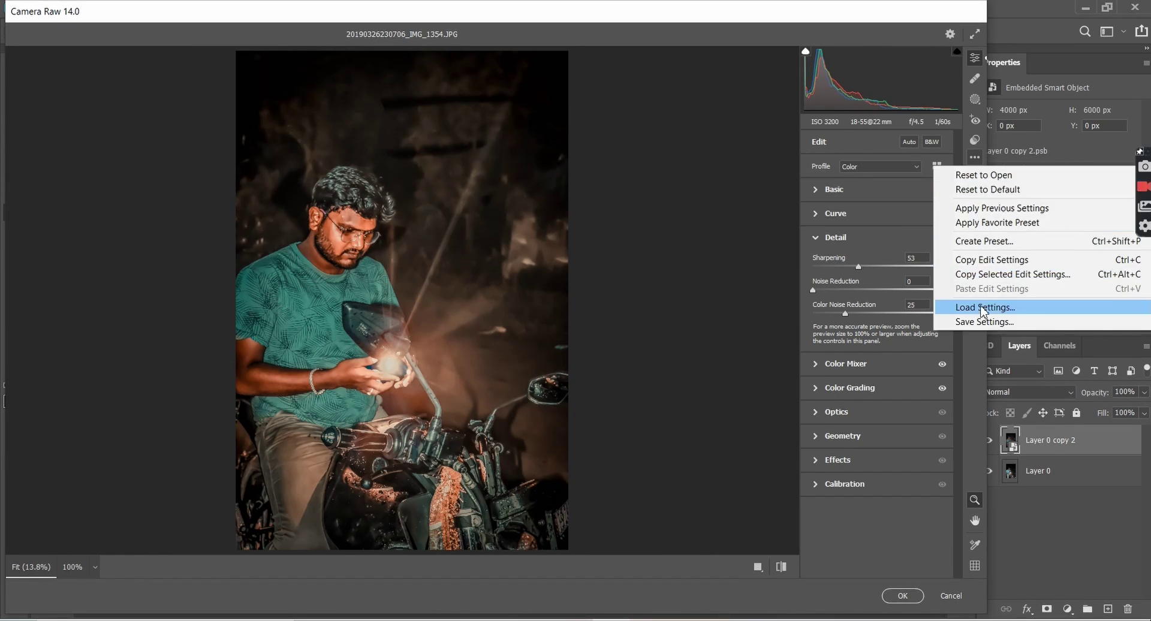
{"action": "left_click", "coordinate": [983, 306]}
{"action": "left_click", "coordinate": [353, 280]}
{"action": "left_click", "coordinate": [479, 359]}
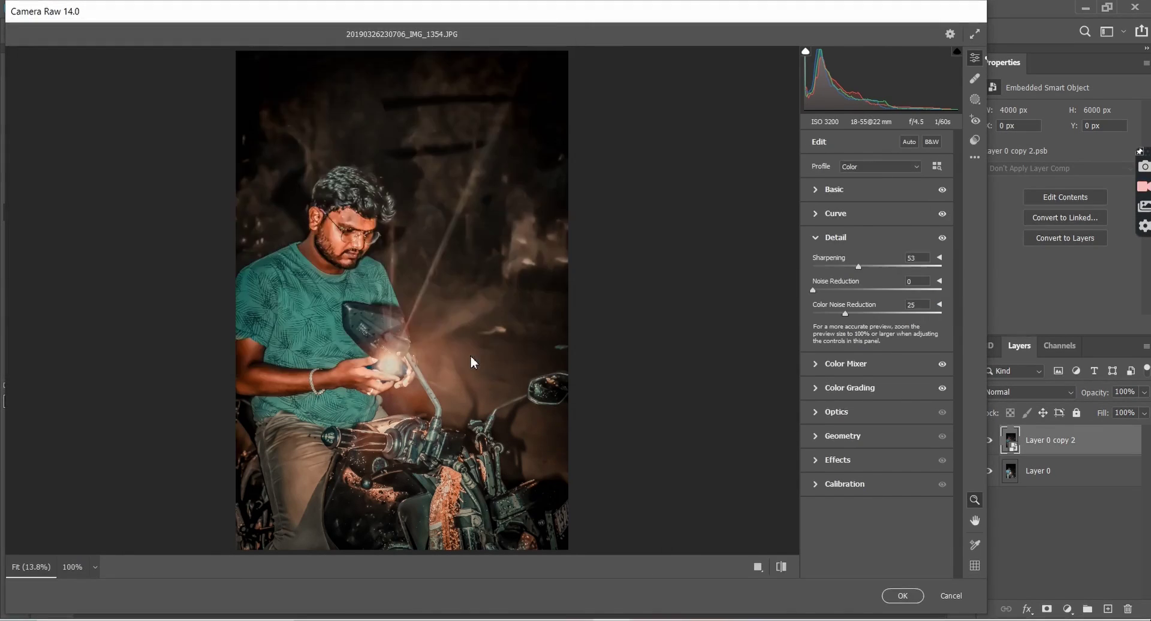
Try LIVE 3D Preset Pack (2), then leave the darker preset (5) applied.
{"action": "left_click", "coordinate": [974, 157]}
{"action": "left_click", "coordinate": [983, 306]}
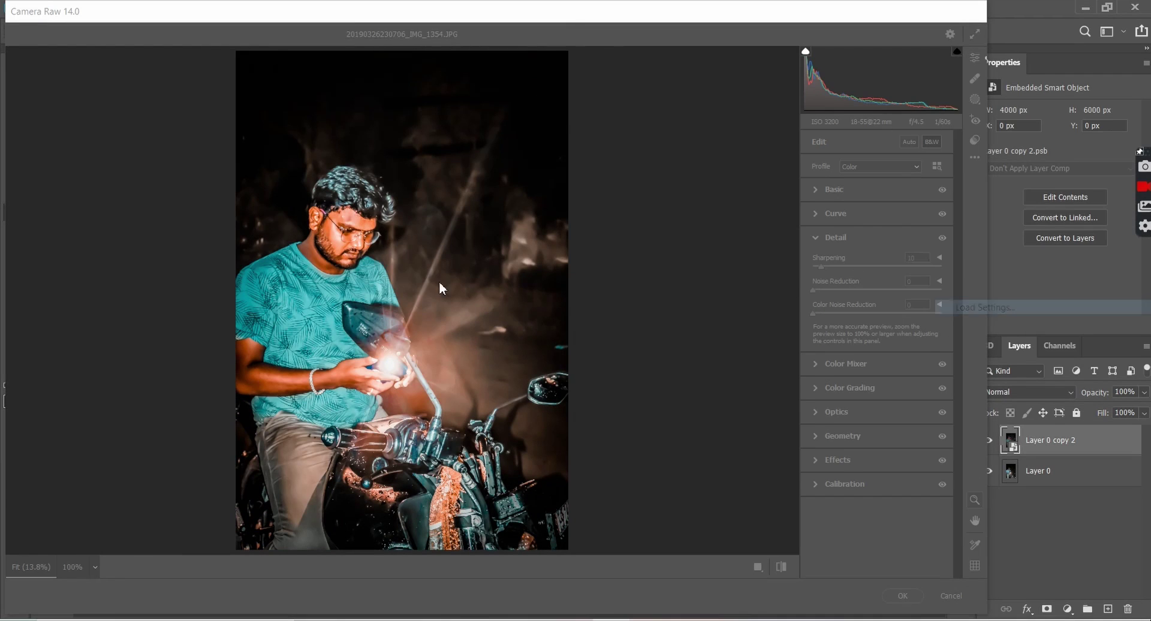
{"action": "left_click", "coordinate": [215, 150]}
{"action": "left_click", "coordinate": [449, 352]}
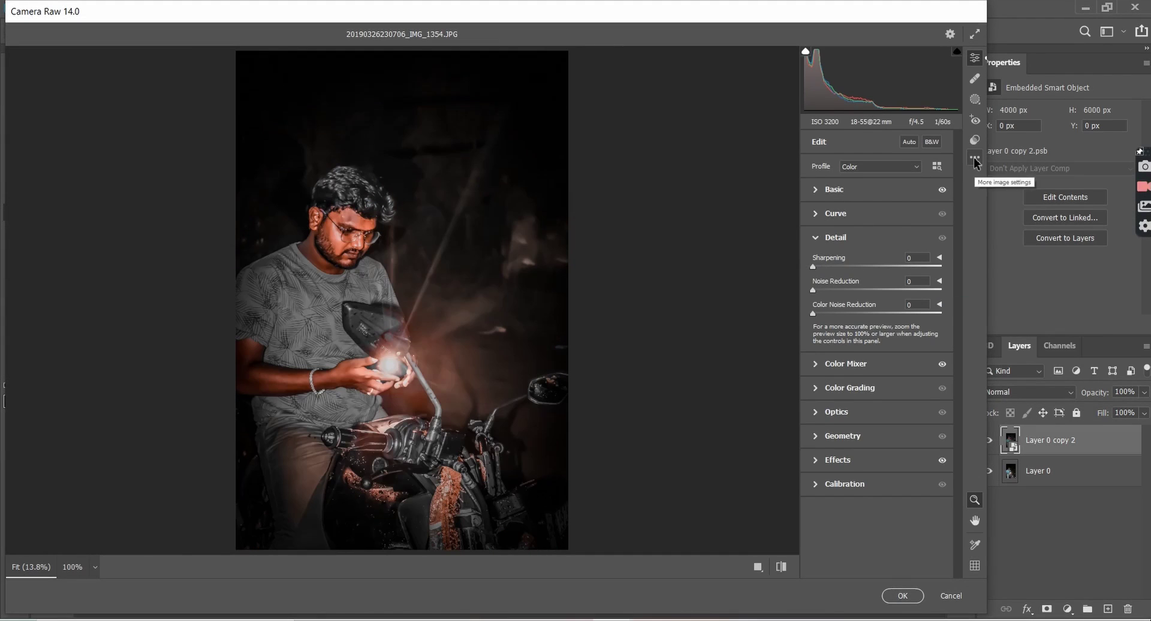
{"action": "left_click", "coordinate": [975, 157]}
{"action": "left_click", "coordinate": [985, 307]}
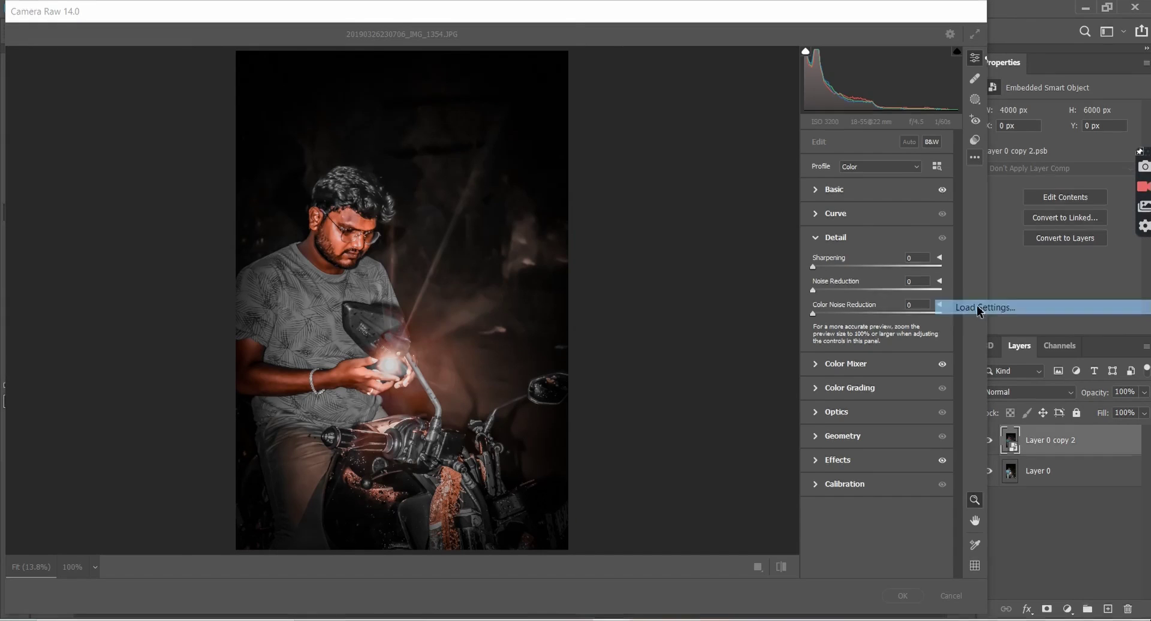
{"action": "left_click", "coordinate": [287, 198]}
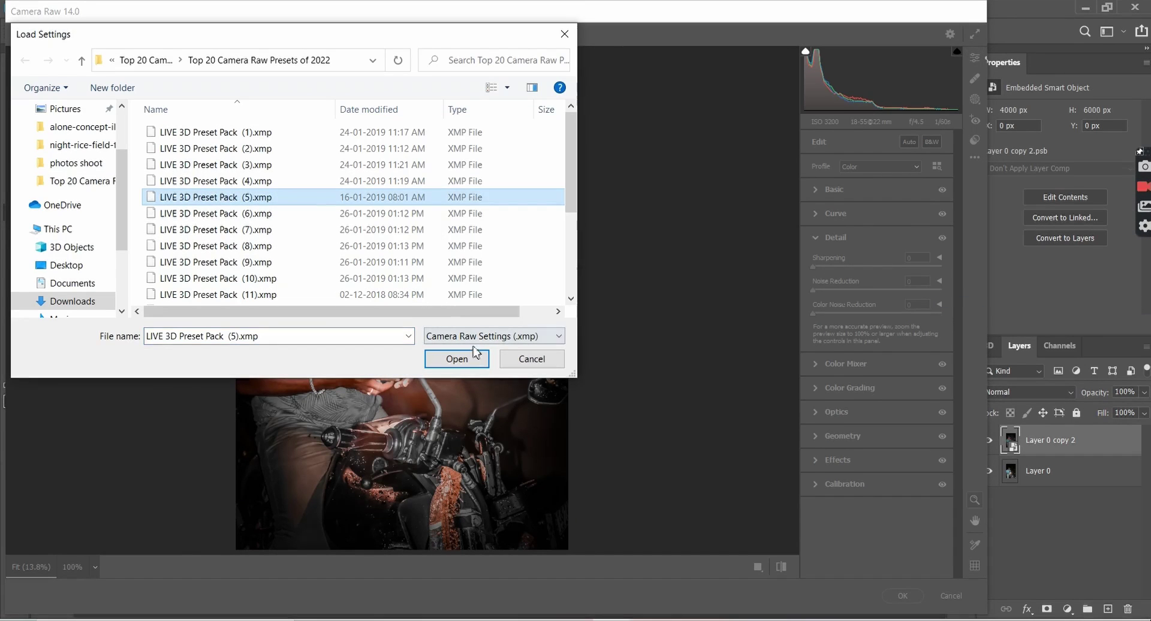
{"action": "left_click", "coordinate": [459, 357]}
{"action": "left_click", "coordinate": [974, 158]}
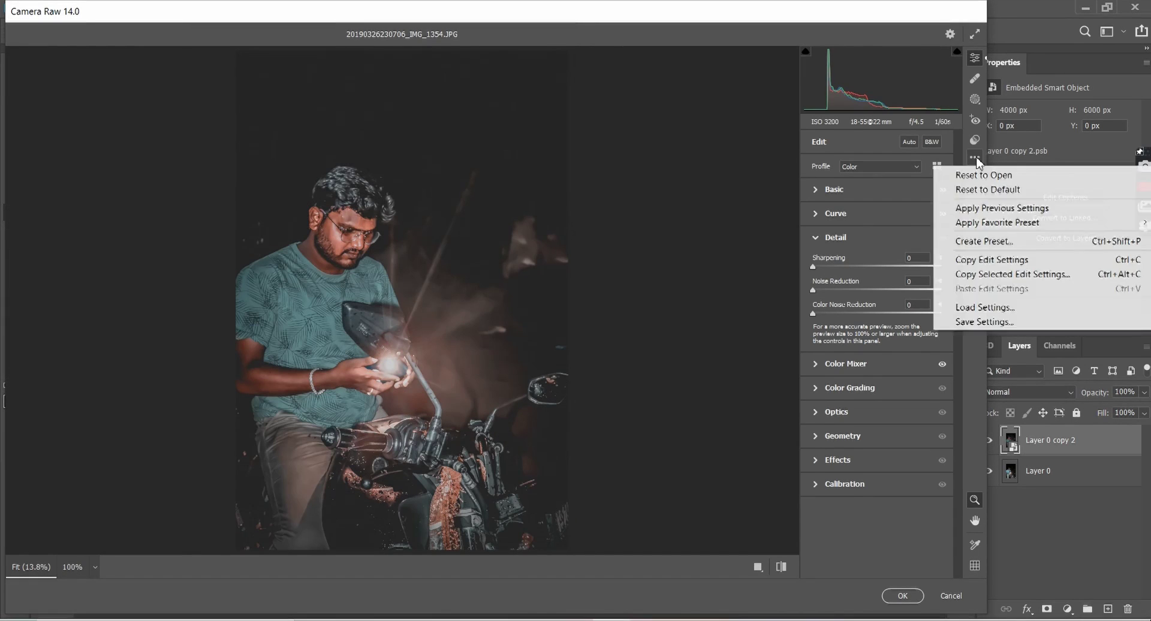
Load LIVE 3D Preset Pack (9), then an orange-teal preset.
{"action": "left_click", "coordinate": [986, 311]}
{"action": "left_click", "coordinate": [273, 217]}
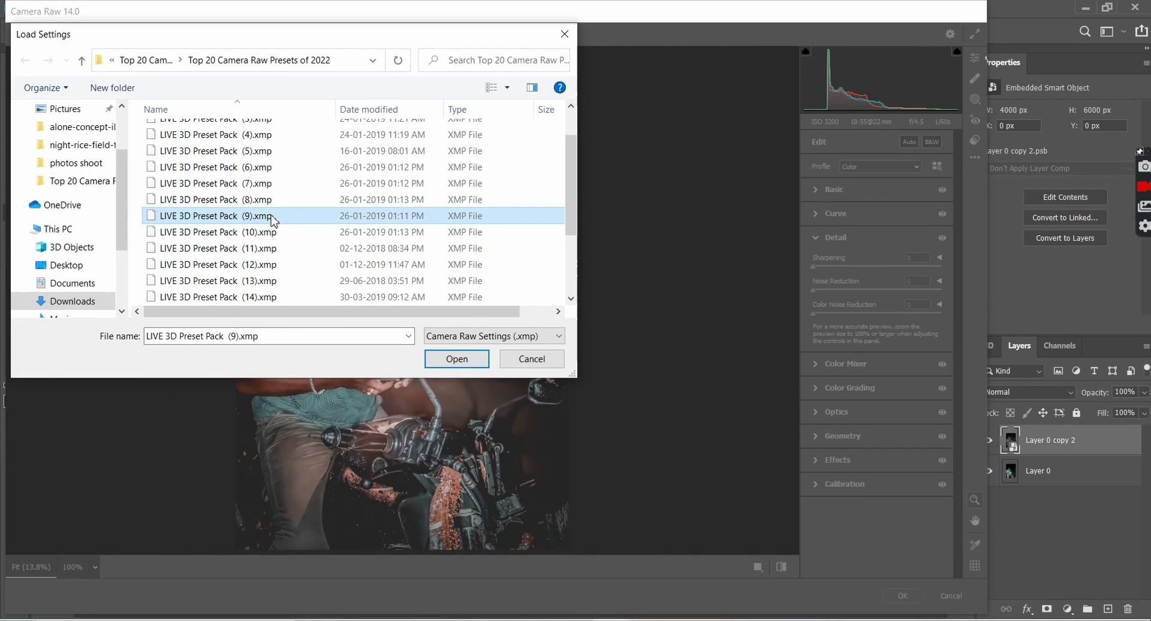
{"action": "double_click", "coordinate": [274, 219]}
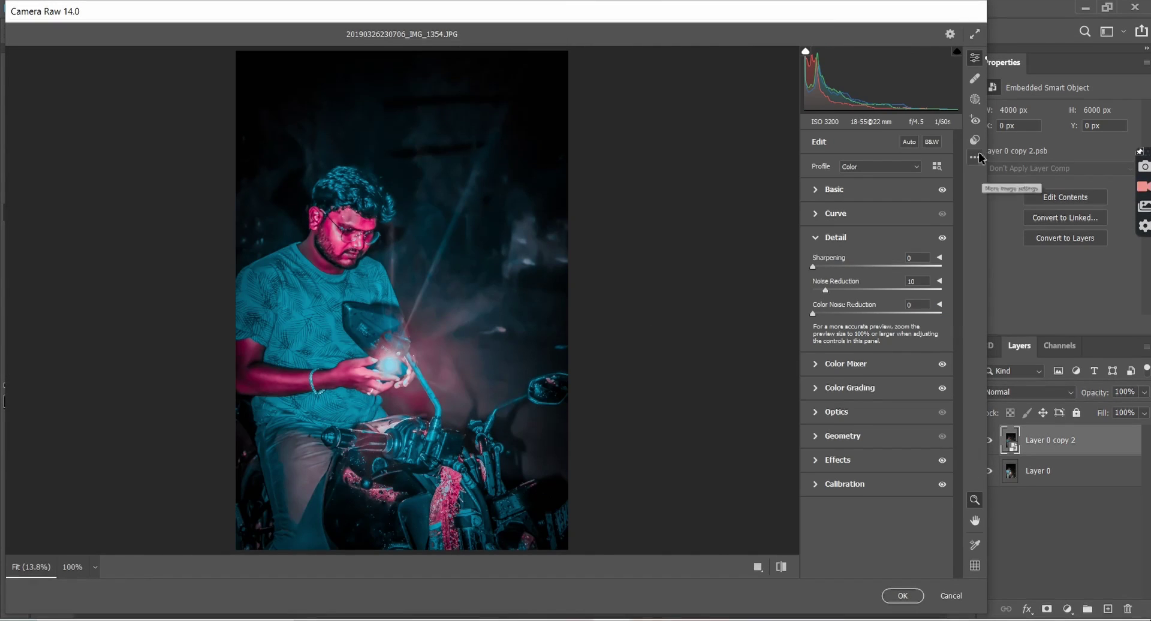
{"action": "left_click", "coordinate": [975, 158]}
{"action": "left_click", "coordinate": [1006, 308]}
{"action": "left_click", "coordinate": [252, 282]}
{"action": "left_click", "coordinate": [451, 357]}
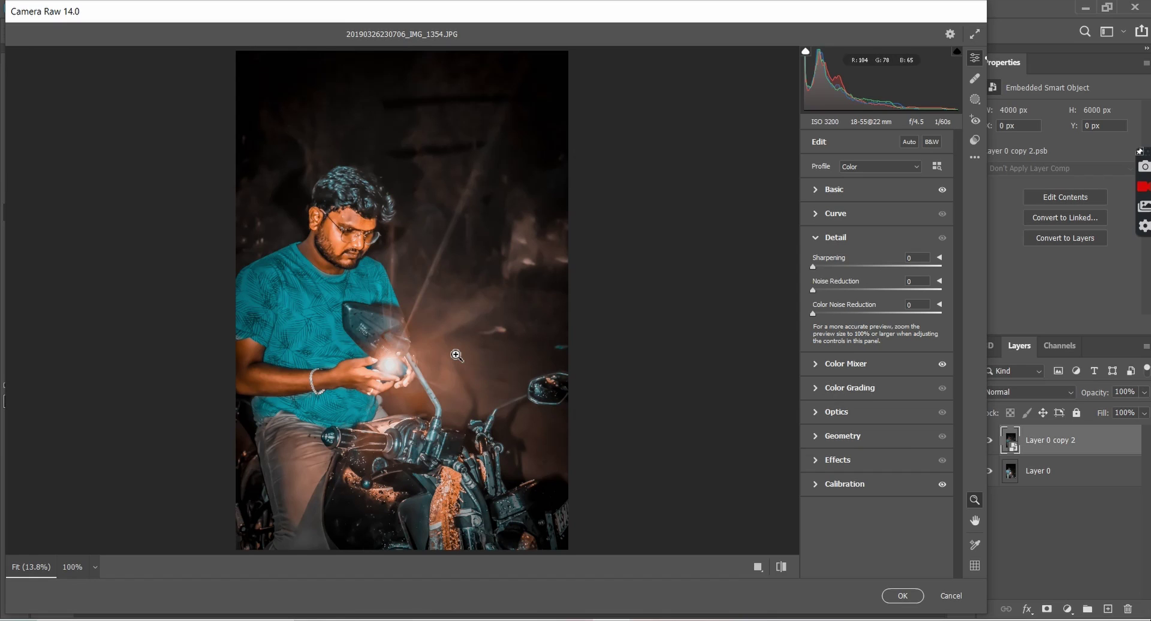
Try a teal-pink preset and LIVE 3D Preset Pack (13), zooming in to inspect the result.
{"action": "left_click", "coordinate": [974, 158]}
{"action": "left_click", "coordinate": [1006, 307]}
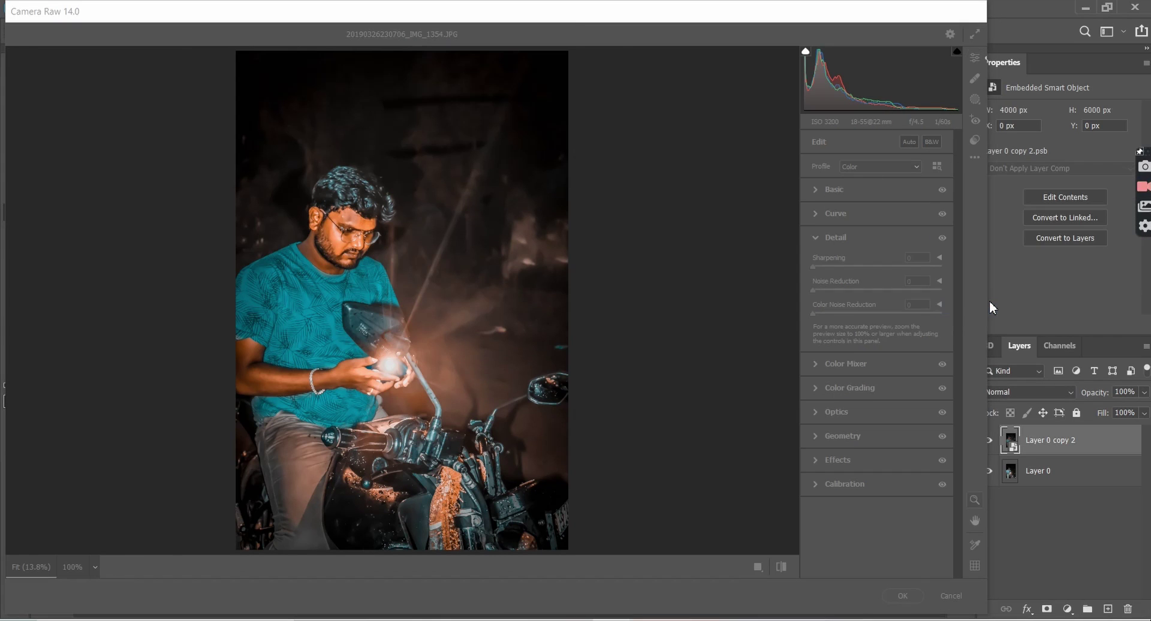
{"action": "scroll", "coordinate": [407, 274], "scroll_direction": "down", "scroll_amount": 2}
{"action": "left_click", "coordinate": [410, 279]}
{"action": "left_click", "coordinate": [457, 358]}
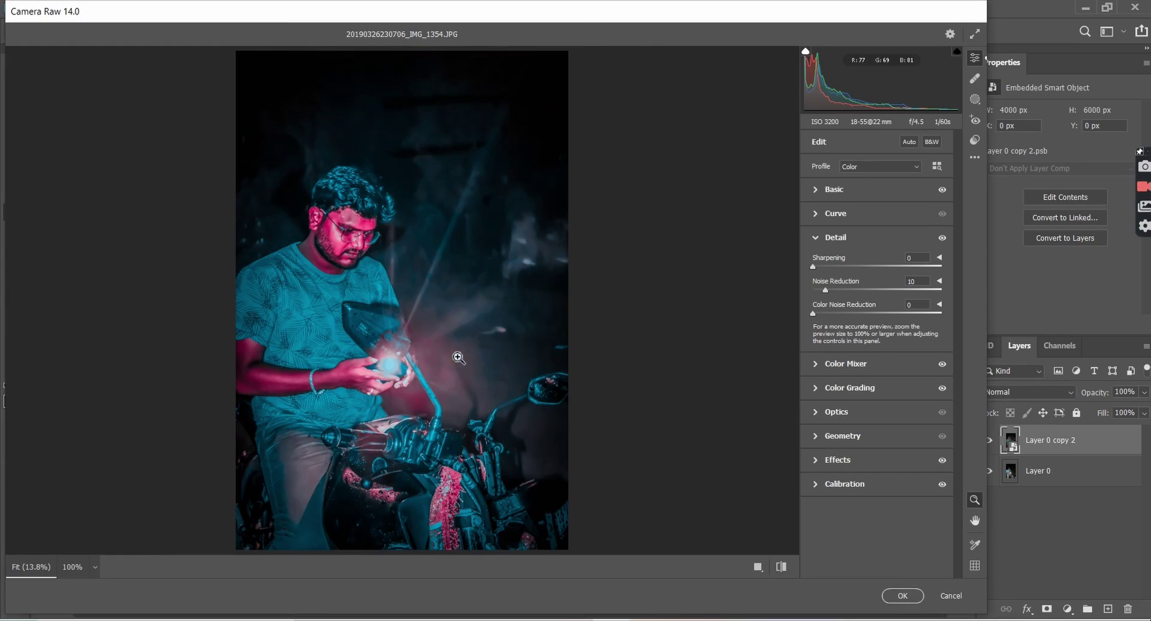
{"action": "left_click", "coordinate": [975, 157]}
{"action": "left_click", "coordinate": [959, 305]}
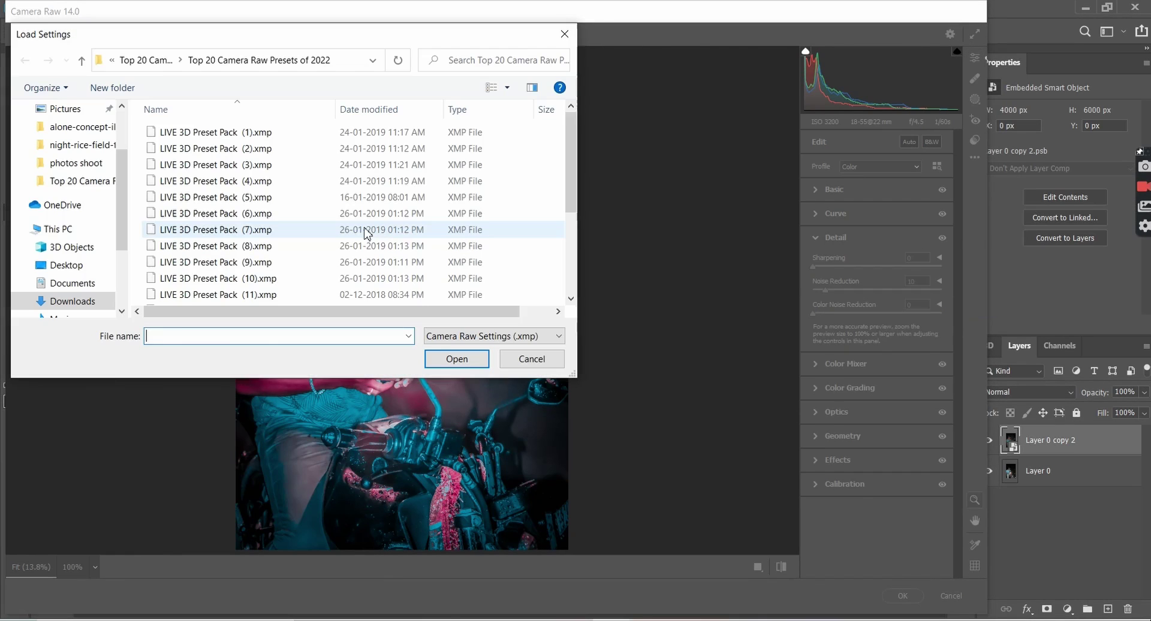
{"action": "left_click", "coordinate": [357, 232]}
{"action": "left_click", "coordinate": [460, 358]}
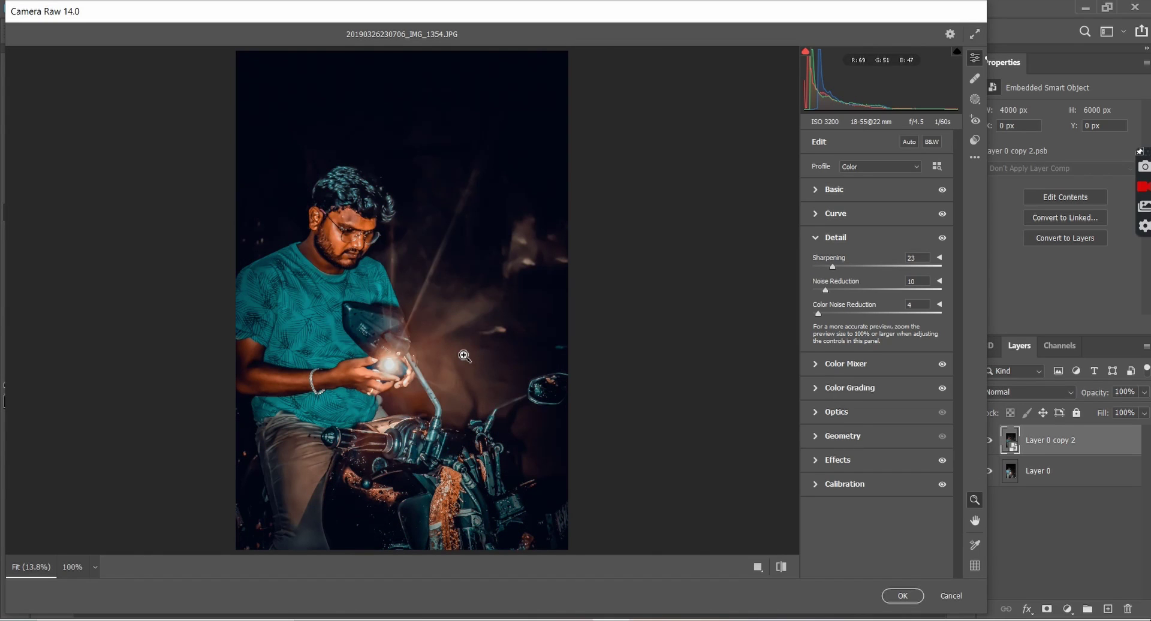
{"action": "left_click", "coordinate": [464, 356]}
{"action": "left_click", "coordinate": [418, 280]}
Try LIVE 3D Preset Pack (14), (3) and (4) in turn.
{"action": "left_click", "coordinate": [975, 157]}
{"action": "left_click", "coordinate": [987, 308]}
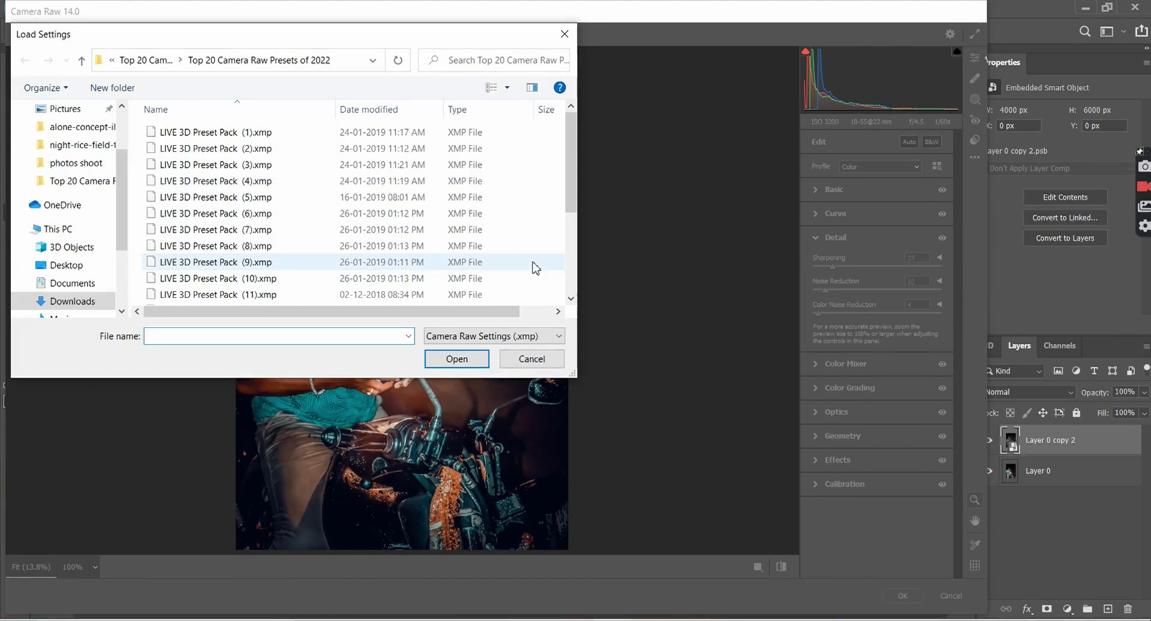
{"action": "left_click", "coordinate": [451, 247]}
{"action": "left_click", "coordinate": [460, 358]}
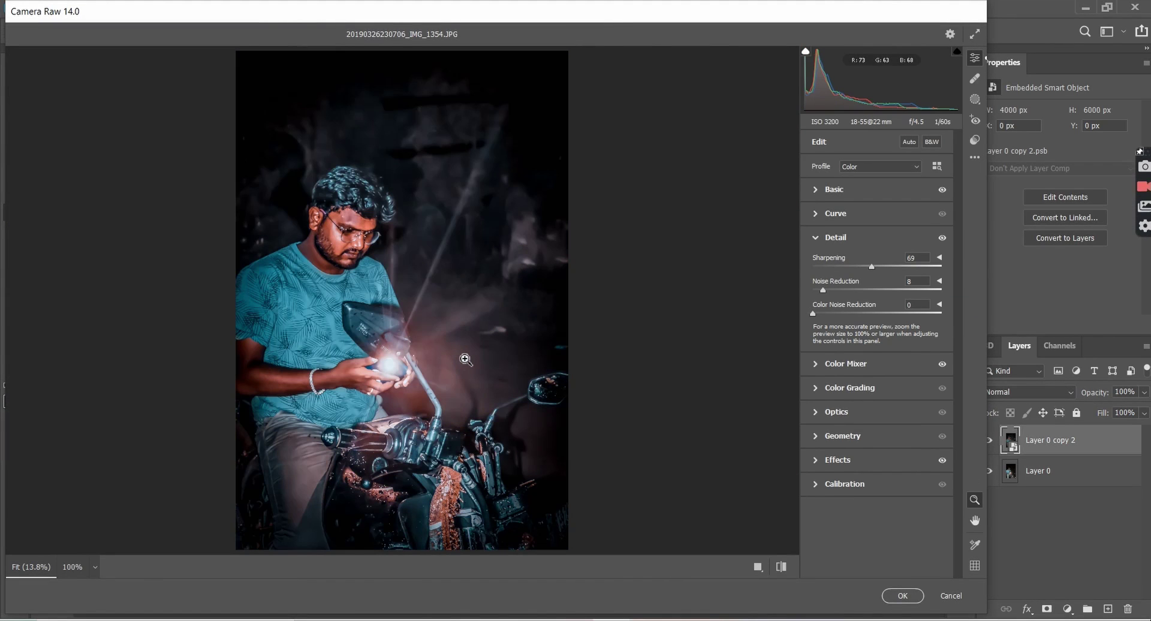
{"action": "left_click", "coordinate": [975, 157]}
{"action": "left_click", "coordinate": [987, 308]}
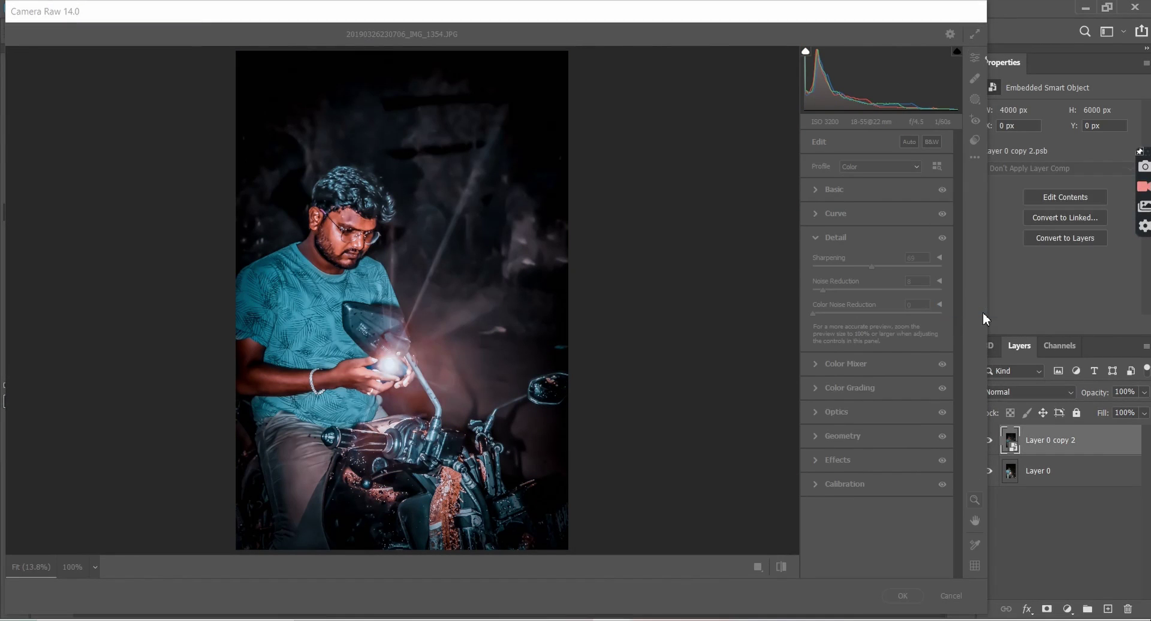
{"action": "left_click", "coordinate": [336, 164]}
{"action": "left_click", "coordinate": [455, 358]}
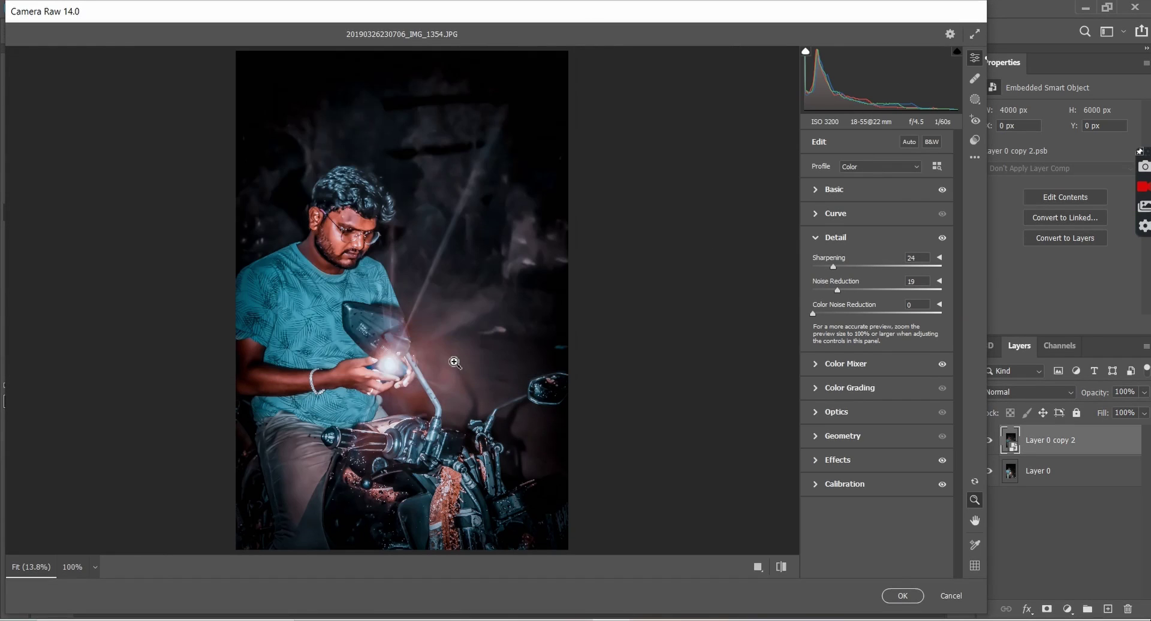
{"action": "left_click", "coordinate": [975, 157]}
{"action": "left_click", "coordinate": [988, 303]}
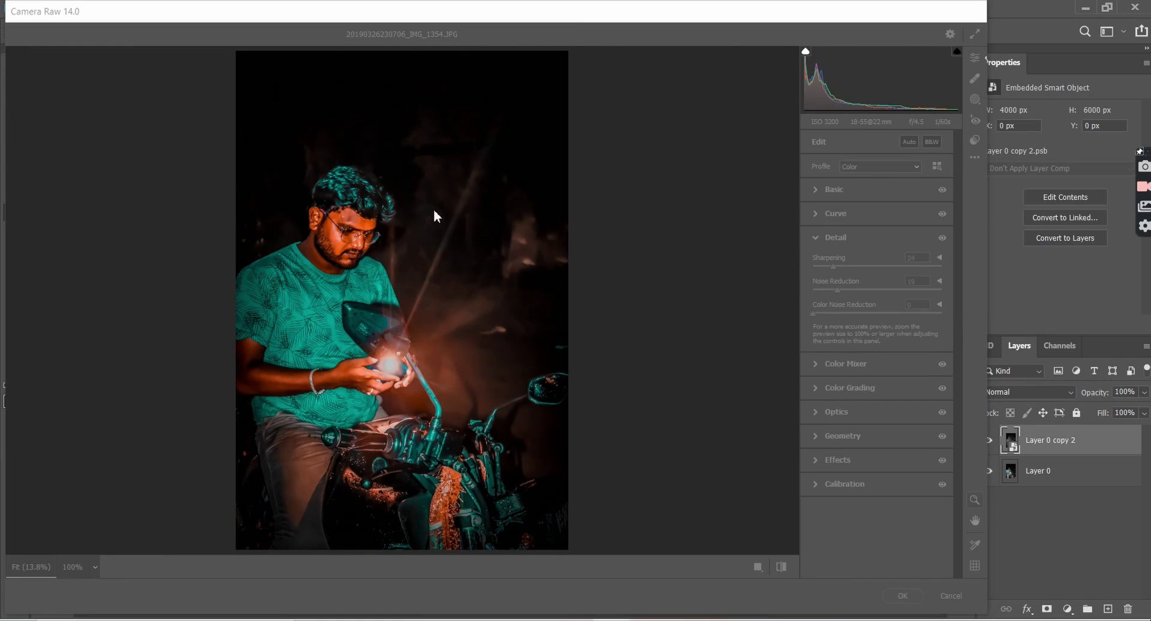
{"action": "left_click", "coordinate": [336, 181]}
{"action": "left_click", "coordinate": [455, 358]}
Apply LIVE 3D Preset Pack (2) as the final grade and commit it to the layer.
{"action": "left_click", "coordinate": [974, 157]}
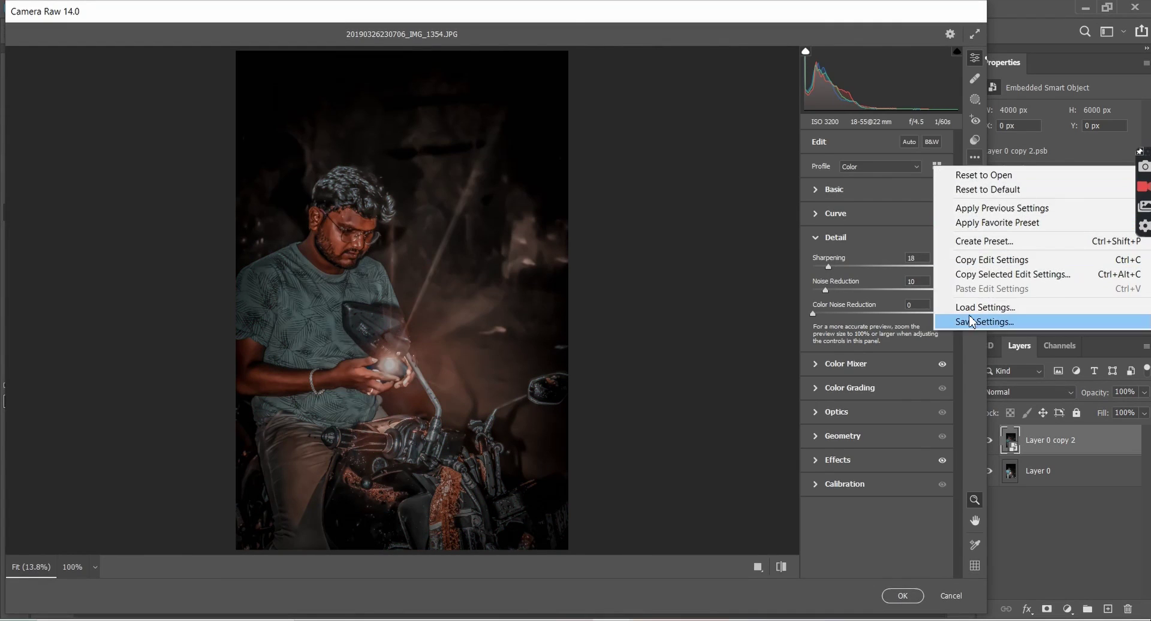
{"action": "left_click", "coordinate": [987, 303]}
{"action": "left_click", "coordinate": [264, 148]}
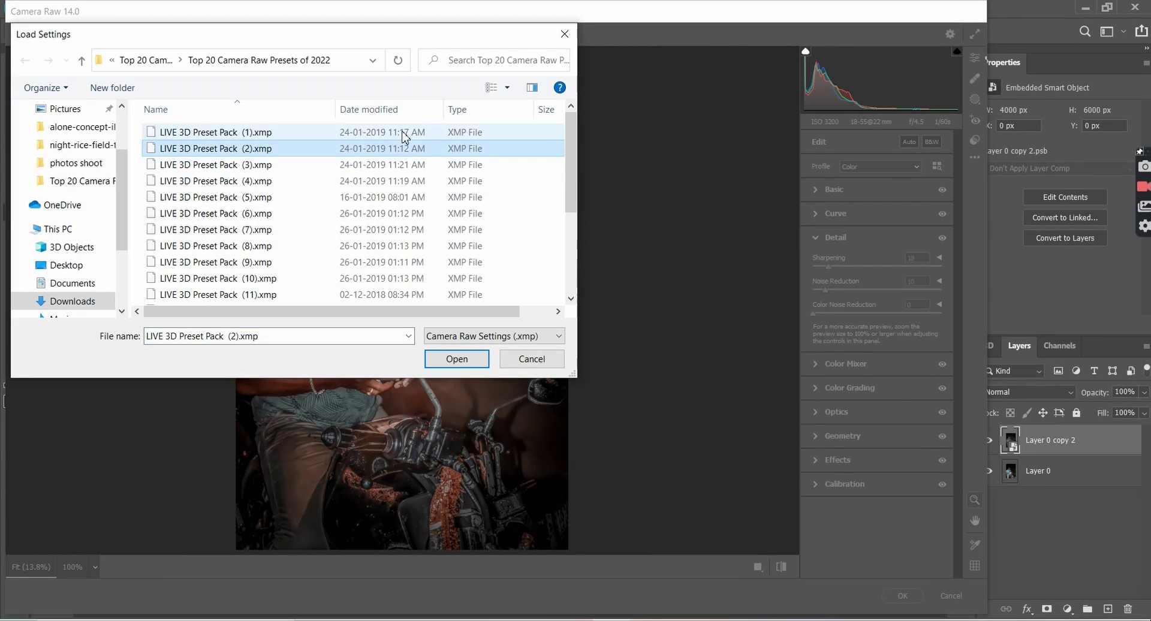
{"action": "left_click", "coordinate": [456, 358]}
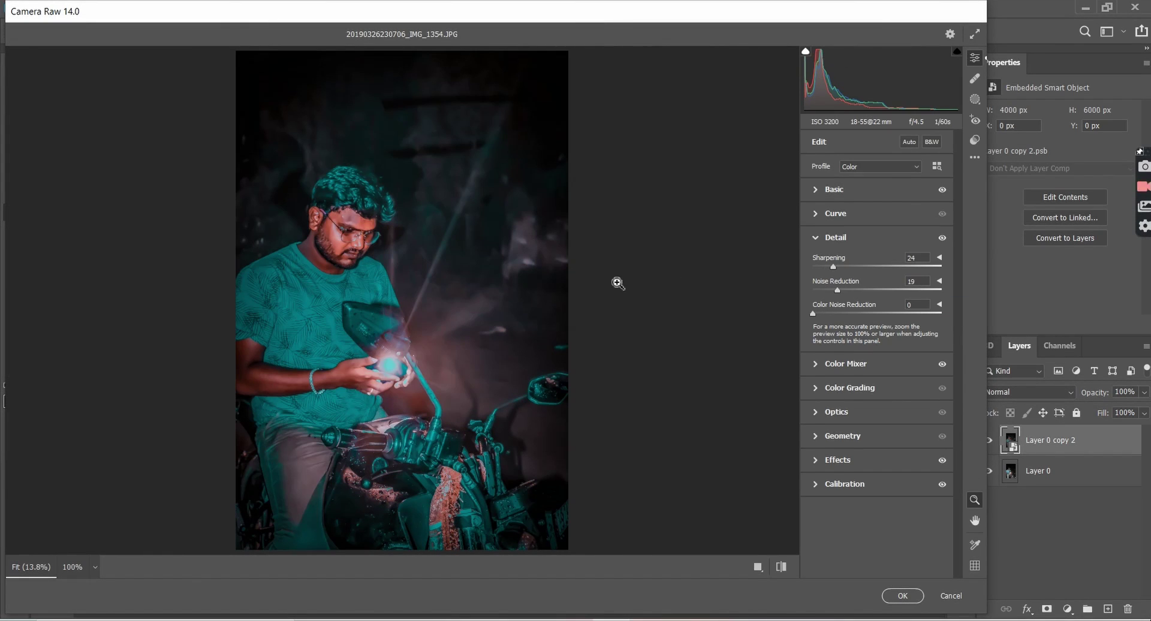
{"action": "left_click", "coordinate": [974, 157]}
{"action": "left_click", "coordinate": [987, 303]}
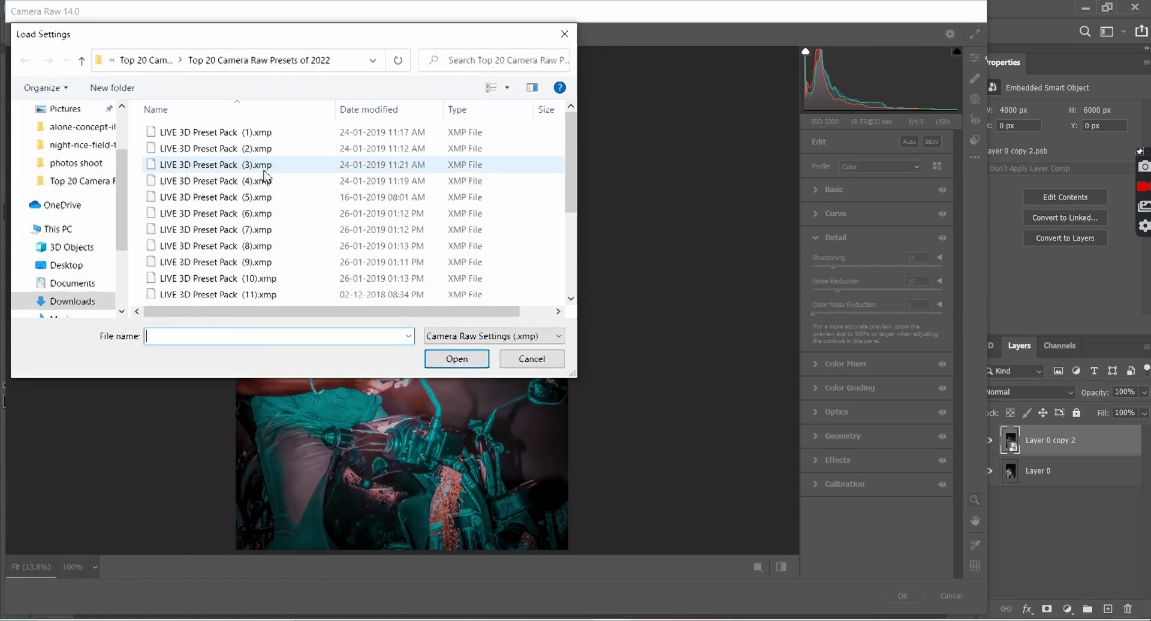
{"action": "left_click", "coordinate": [277, 150]}
{"action": "left_click", "coordinate": [446, 360]}
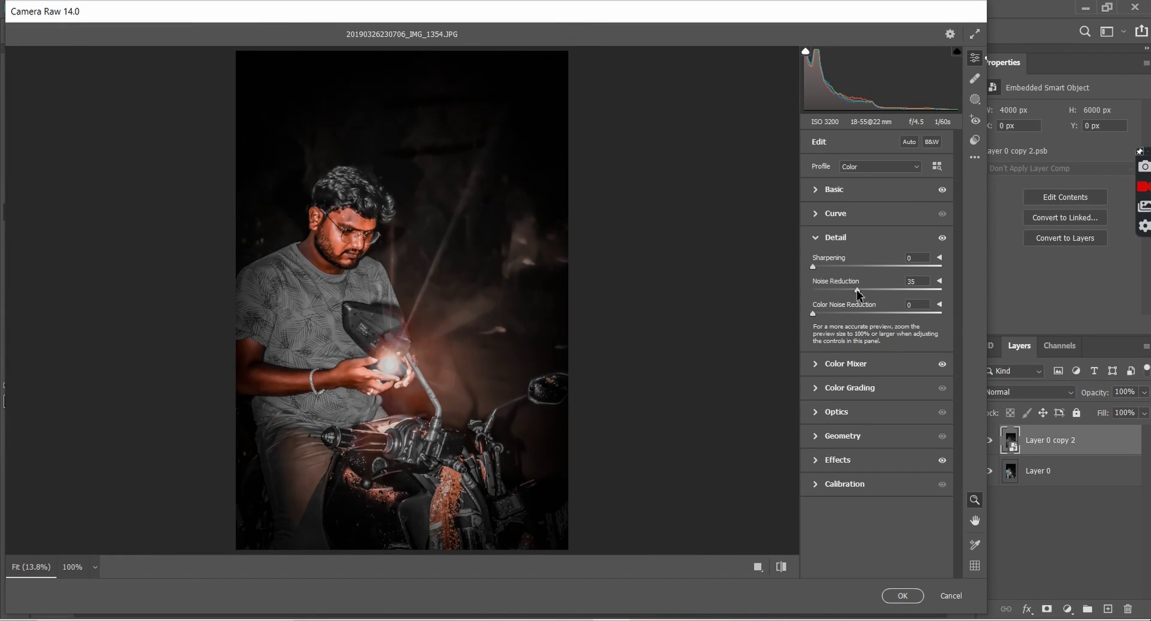
{"action": "left_click", "coordinate": [898, 596]}
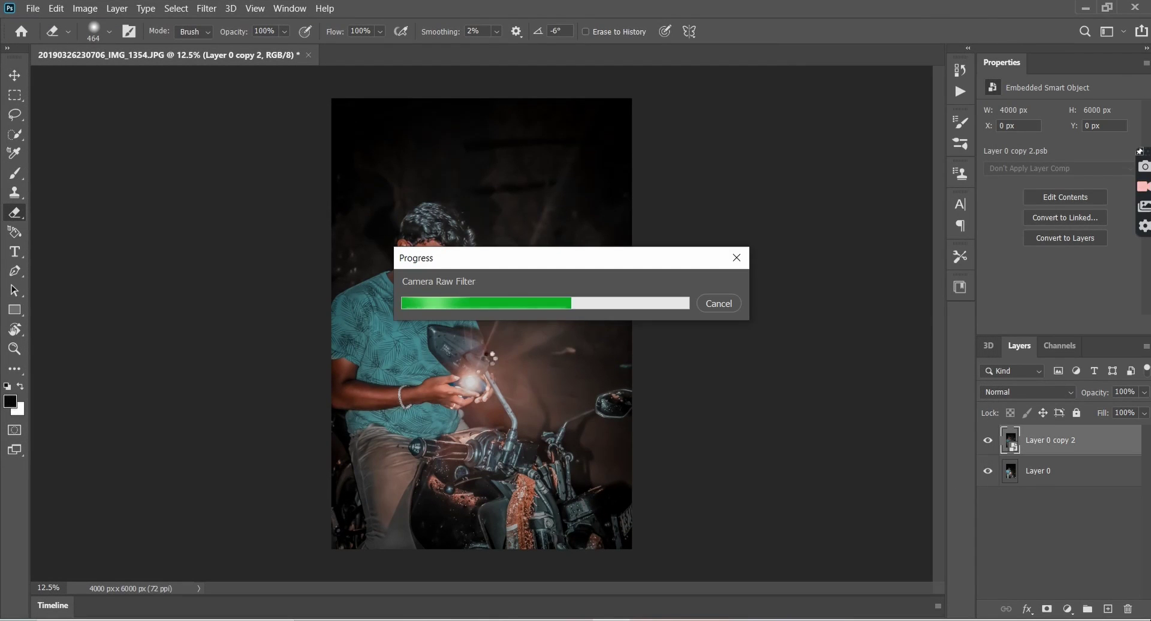
{"action": "left_click", "coordinate": [489, 358]}
Rasterize the layer and give Layer 0 copy 2 a white Stroke layer style.
{"action": "left_click", "coordinate": [589, 259]}
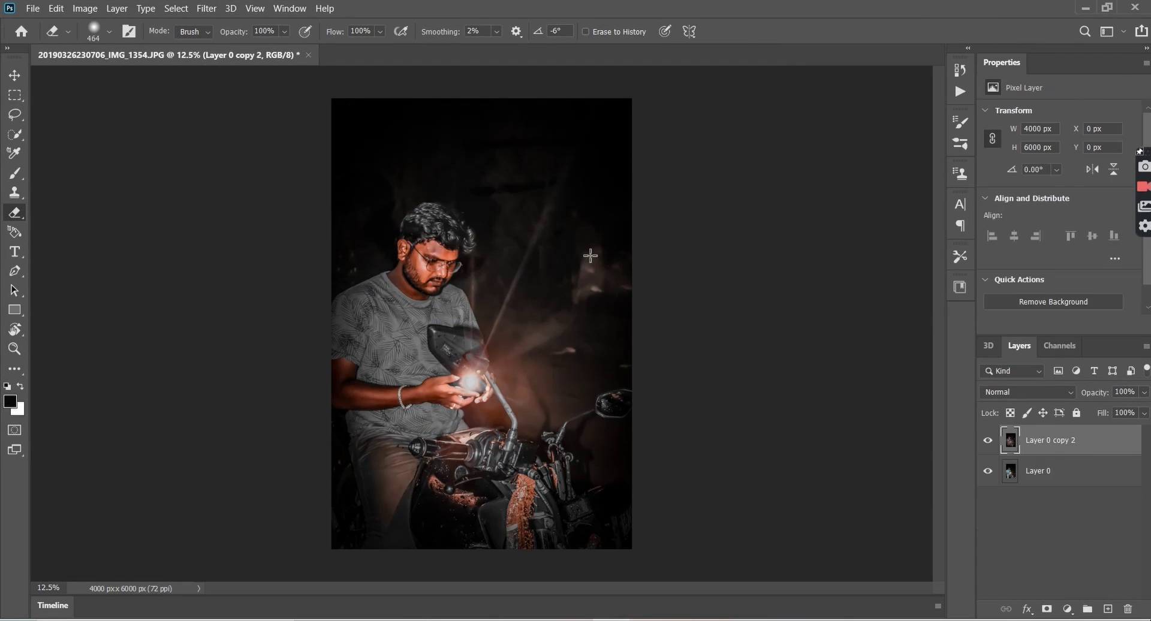
{"action": "left_click", "coordinate": [17, 76]}
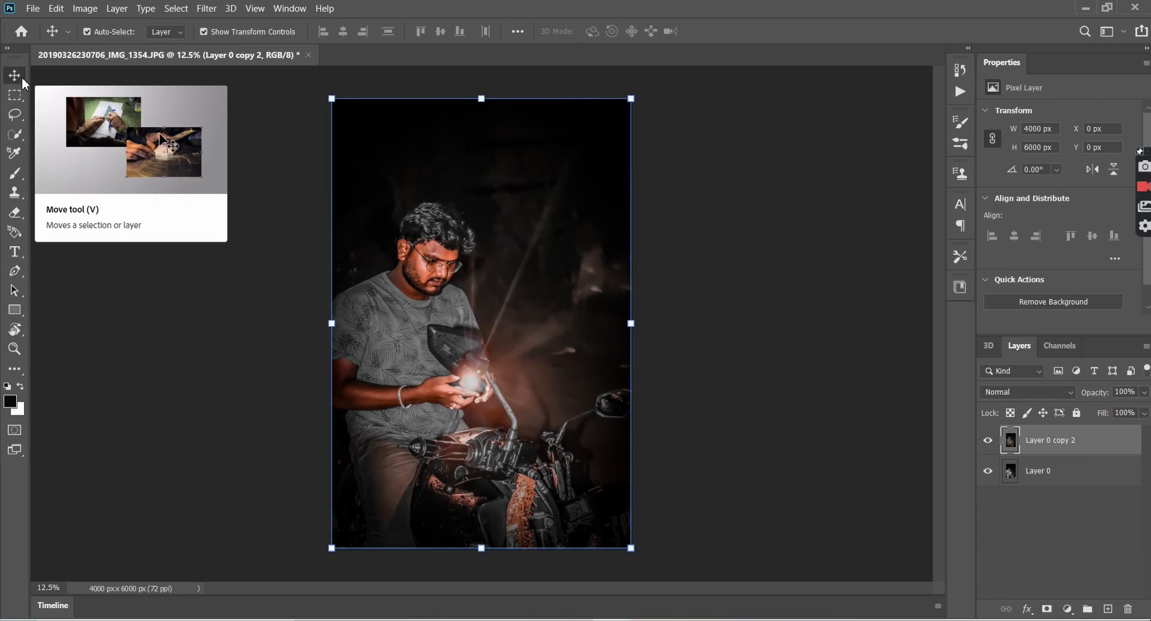
{"action": "right_click", "coordinate": [1103, 440]}
{"action": "left_click", "coordinate": [917, 10]}
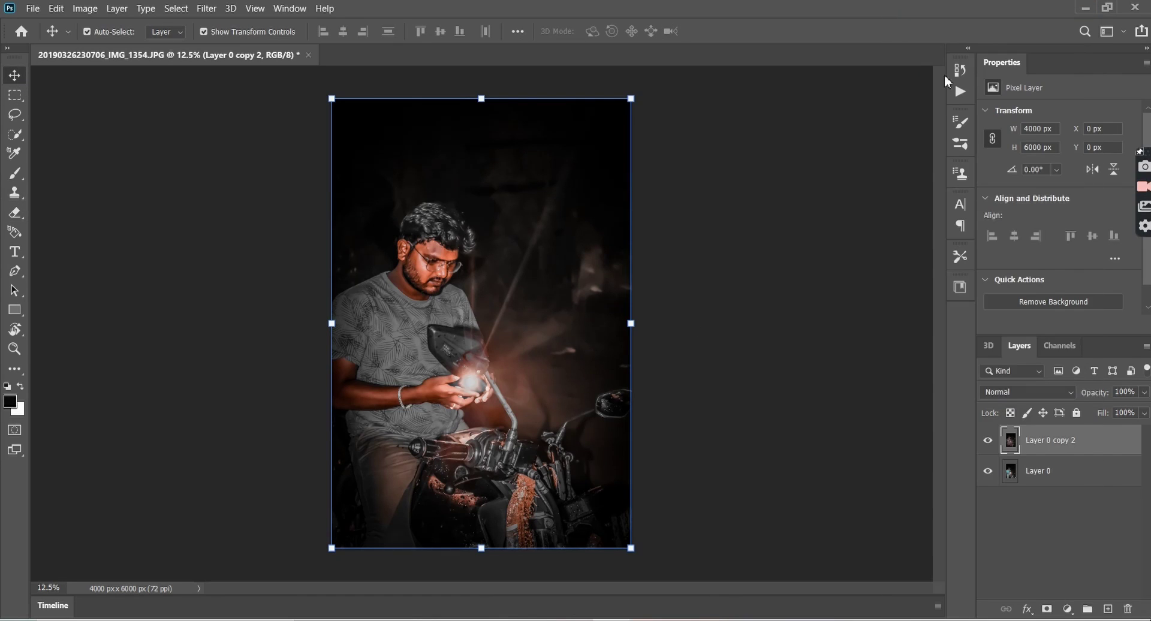
{"action": "left_click", "coordinate": [608, 182]}
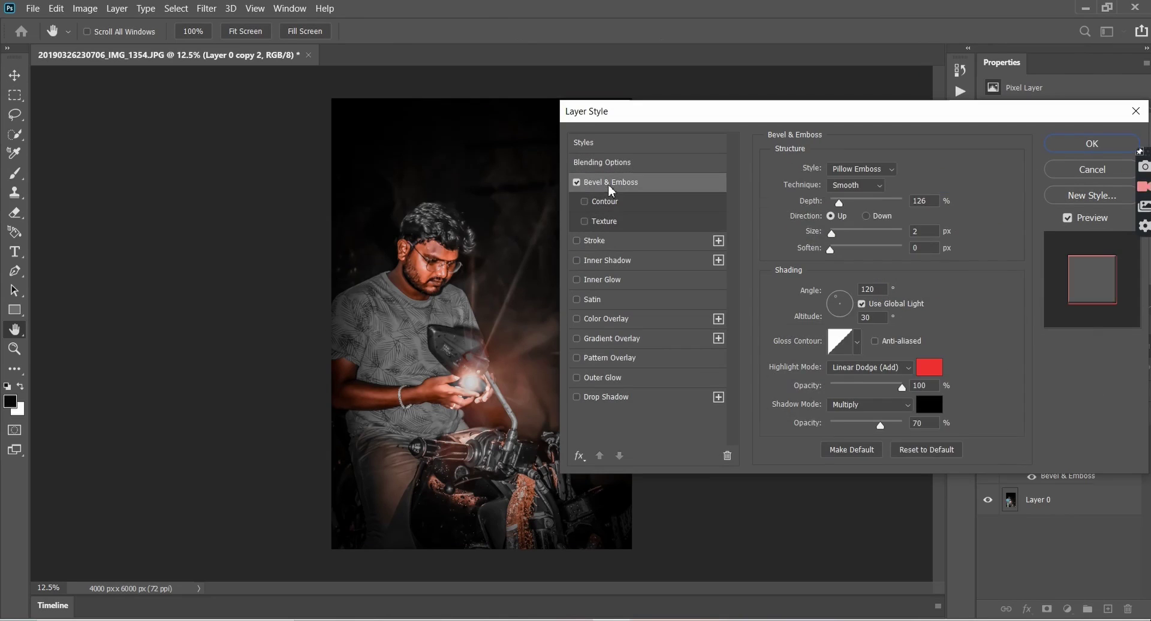
{"action": "left_click", "coordinate": [576, 182]}
{"action": "left_click", "coordinate": [606, 241]}
{"action": "left_click", "coordinate": [1091, 144]}
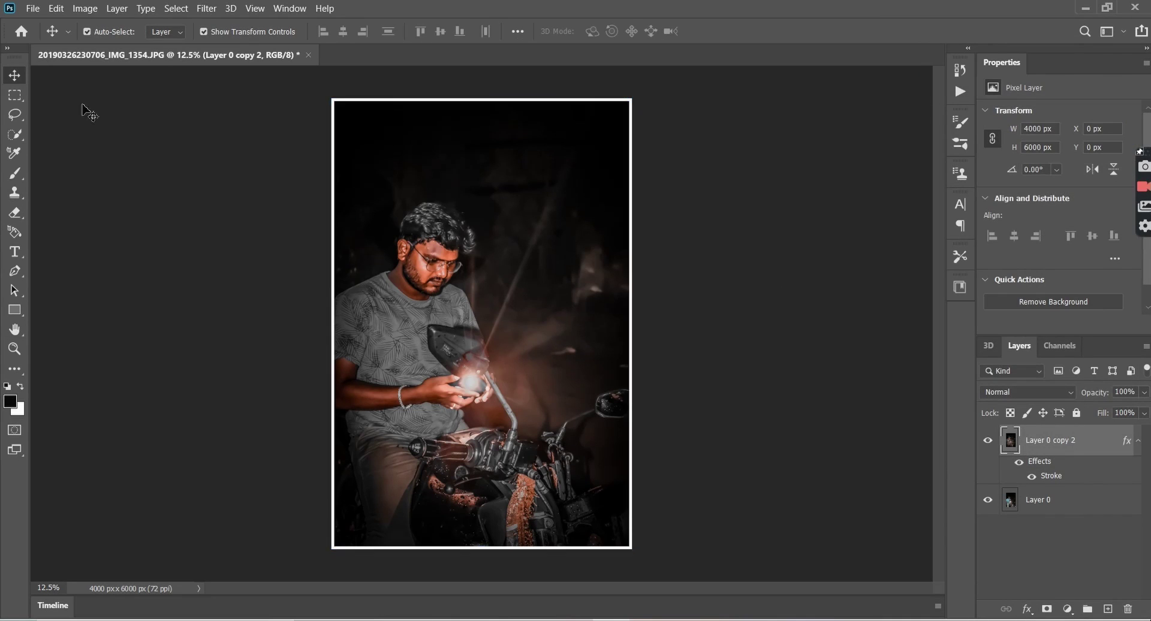
Undo the trial enlargement and convert Layer 0 copy 2 into a smart object.
{"action": "left_click_drag", "start_coordinate": [679, 71], "coordinate": [652, 70]}
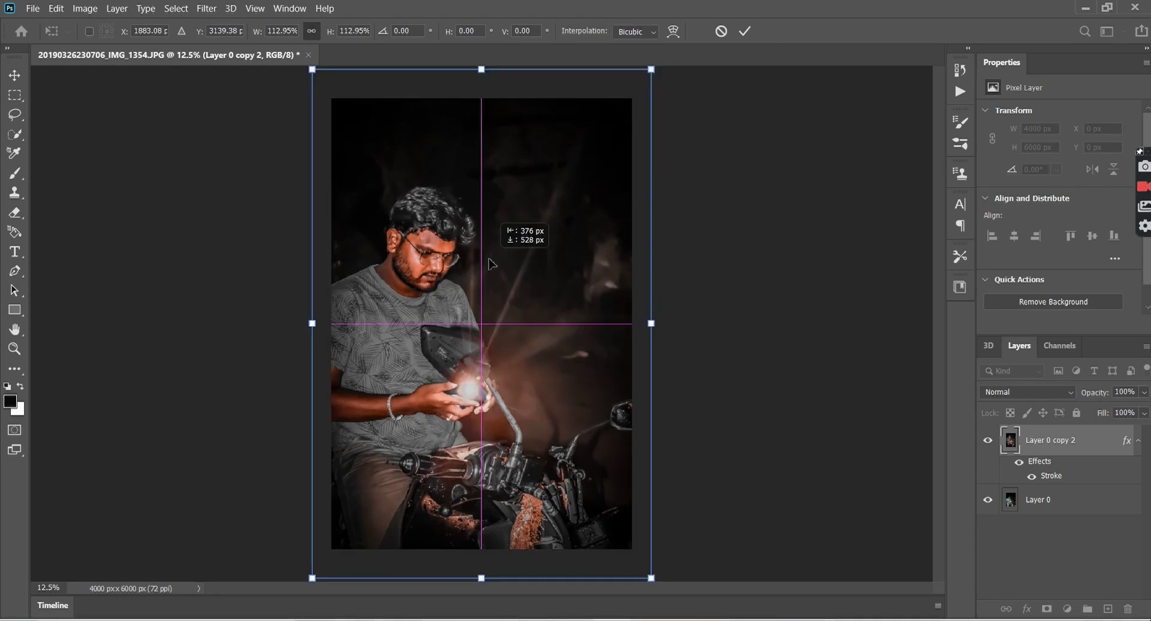
{"action": "key", "text": "ctrl+z"}
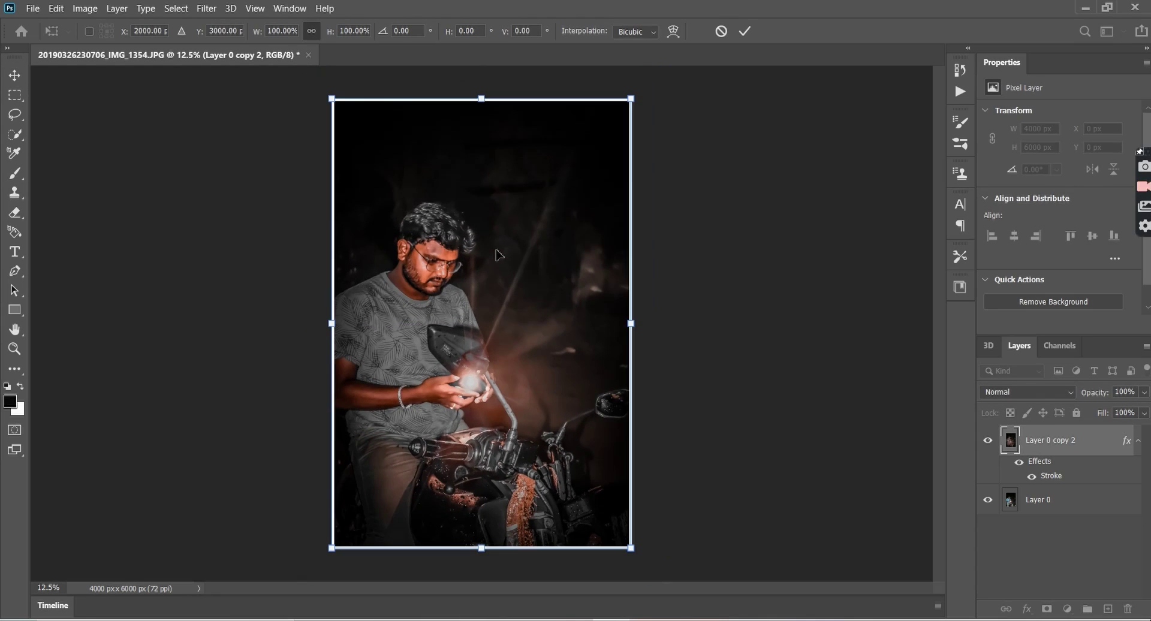
{"action": "key", "text": "Return"}
{"action": "right_click", "coordinate": [1036, 476]}
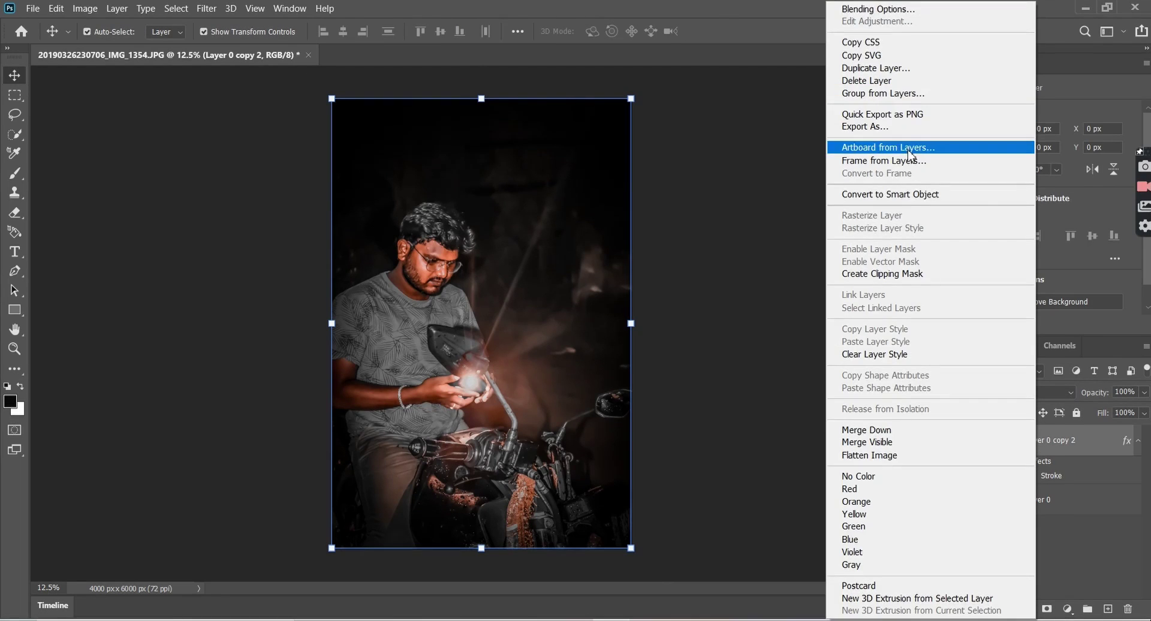
{"action": "left_click", "coordinate": [906, 192]}
Enlarge and reposition the Layer 0 copy 2 smart object with Free Transform.
{"action": "key", "text": "ctrl+t"}
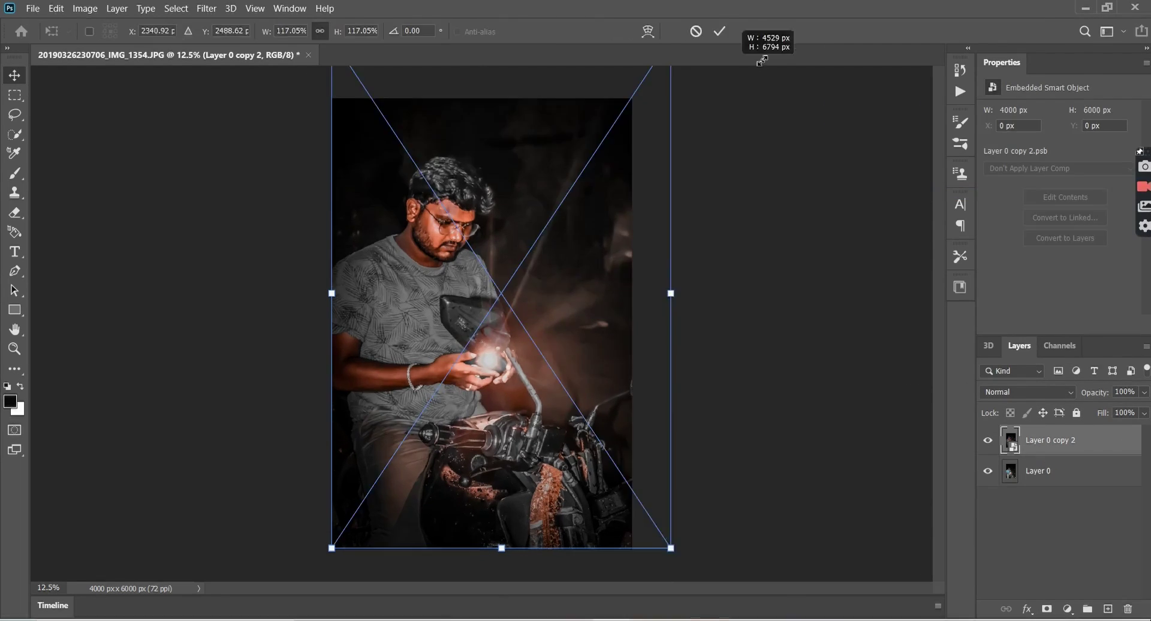
{"action": "left_click_drag", "start_coordinate": [630, 98], "coordinate": [698, 3]}
{"action": "mouse_move", "coordinate": [581, 238]}
{"action": "left_mouse_down"}
{"action": "mouse_move", "coordinate": [546, 299]}
{"action": "mouse_move", "coordinate": [560, 360]}
{"action": "mouse_move", "coordinate": [575, 264]}
{"action": "mouse_move", "coordinate": [568, 281]}
{"action": "mouse_move", "coordinate": [588, 299]}
{"action": "mouse_move", "coordinate": [576, 299]}
{"action": "left_mouse_up"}
{"action": "key", "text": "Return"}
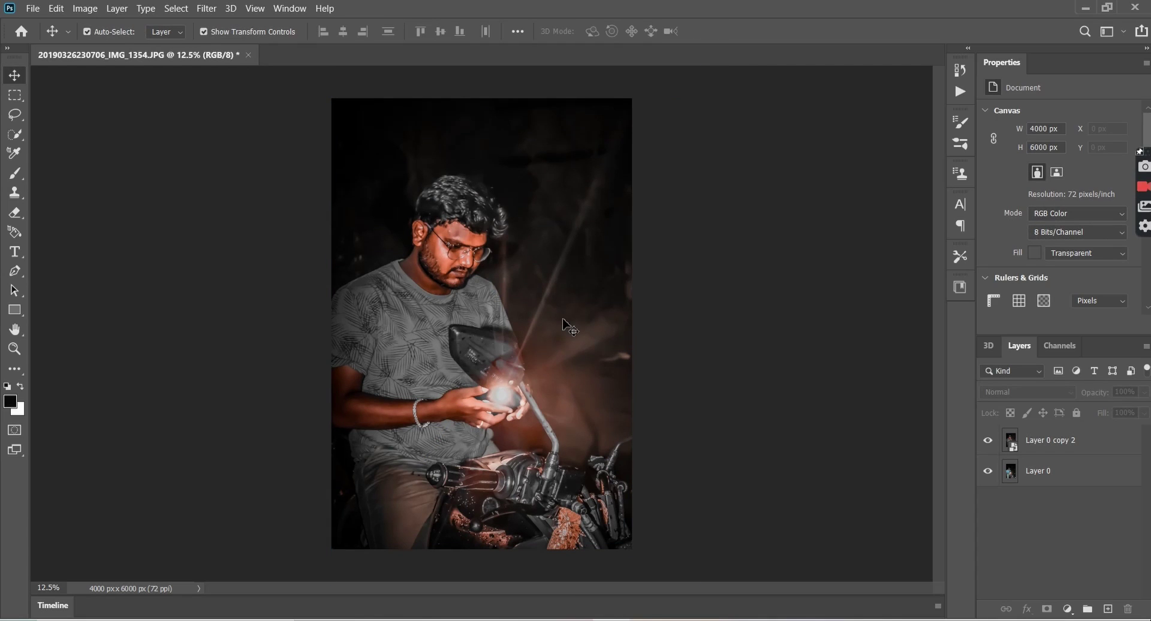
Shrink Layer 0 copy 2 to 95.94% and centre it on the canvas.
{"action": "left_click", "coordinate": [442, 370]}
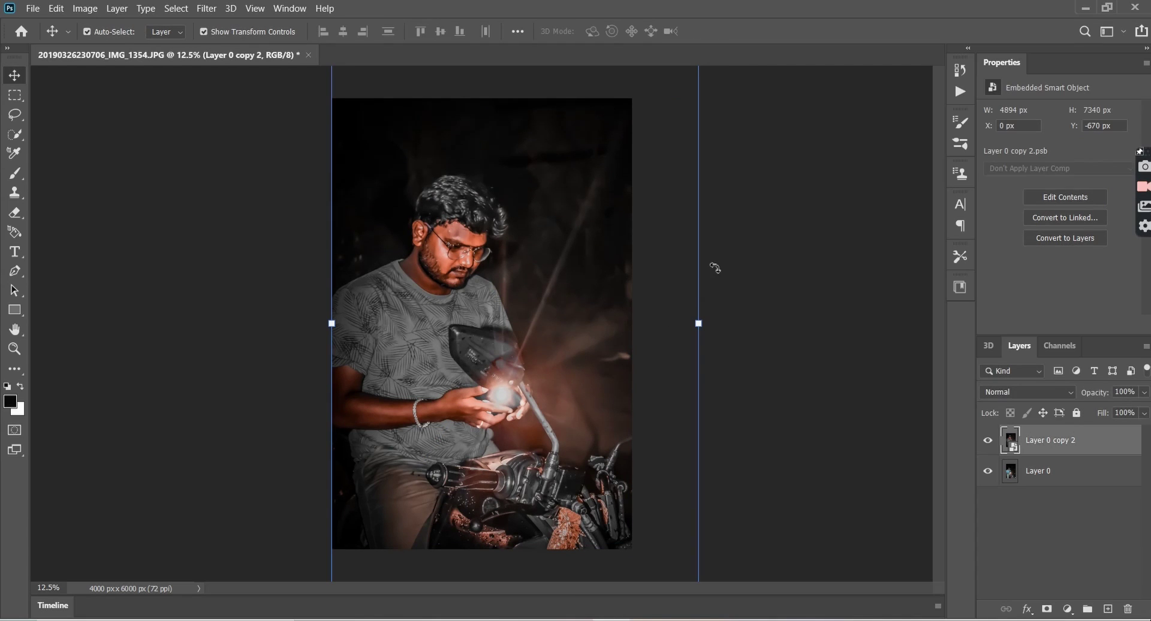
{"action": "left_click_drag", "start_coordinate": [634, 231], "coordinate": [625, 399]}
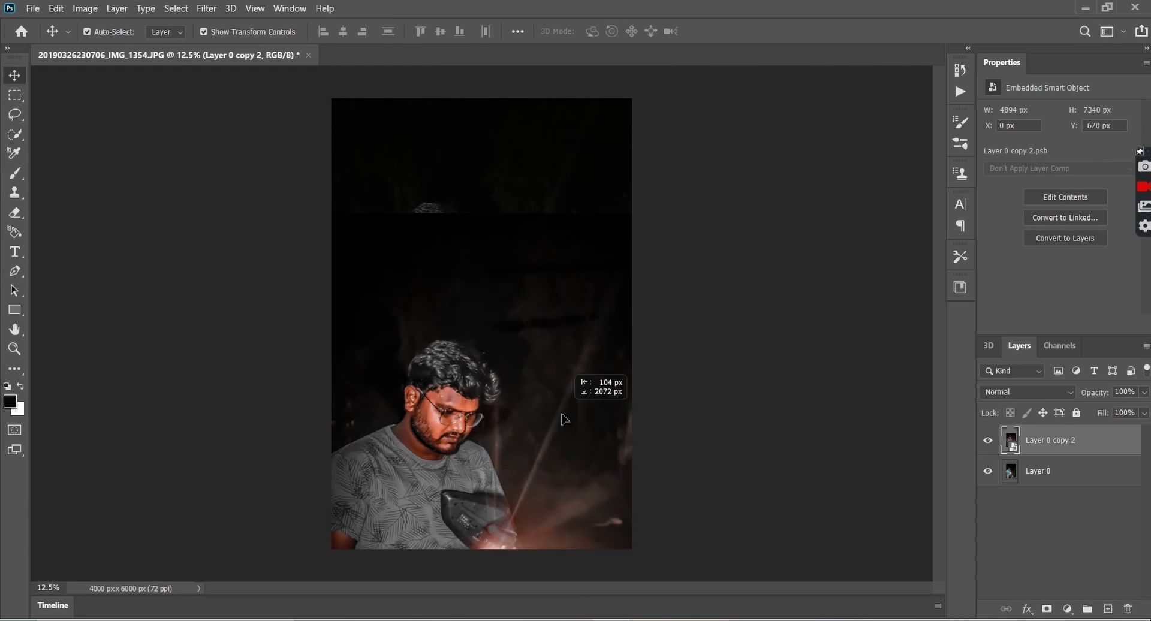
{"action": "left_click_drag", "start_coordinate": [690, 220], "coordinate": [604, 334]}
{"action": "mouse_move", "coordinate": [532, 339]}
{"action": "left_mouse_down"}
{"action": "mouse_move", "coordinate": [546, 149]}
{"action": "mouse_move", "coordinate": [532, 180]}
{"action": "mouse_move", "coordinate": [545, 187]}
{"action": "left_mouse_up"}
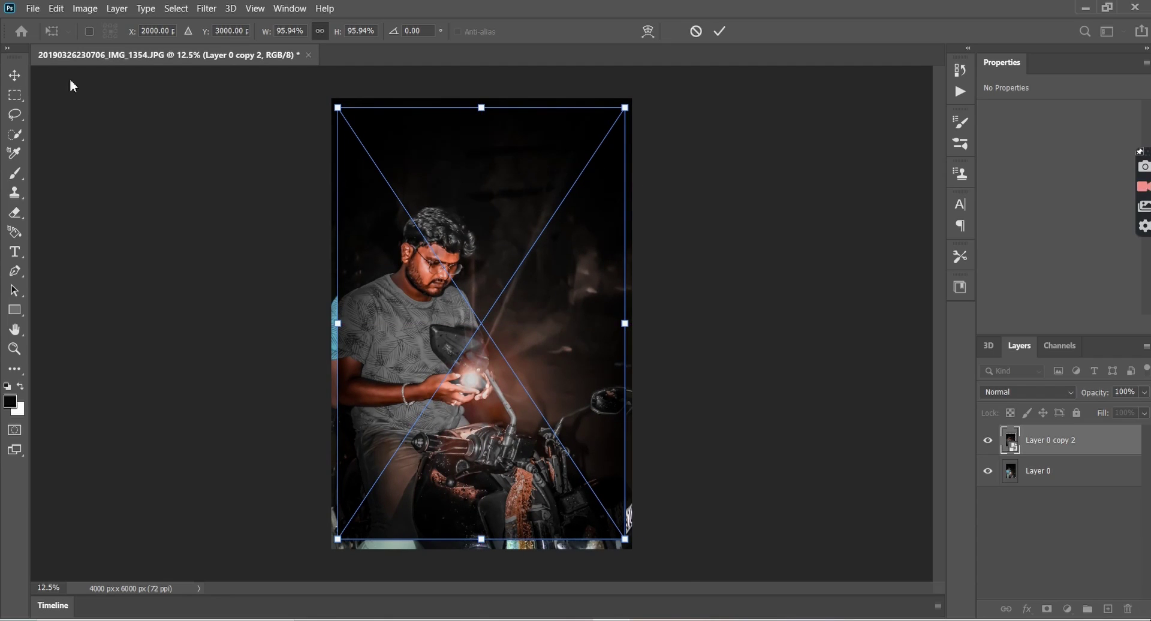
{"action": "key", "text": "Return"}
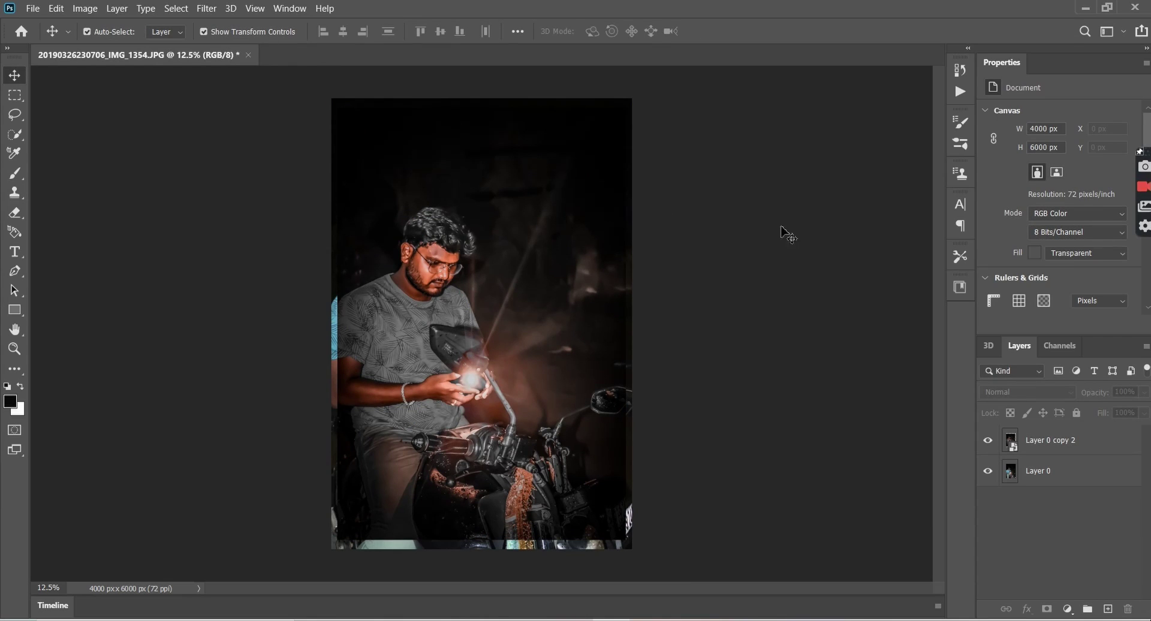
Add a 103 px white inside Stroke to Layer 0 copy 2.
{"action": "right_click", "coordinate": [1021, 440]}
{"action": "left_click", "coordinate": [965, 12]}
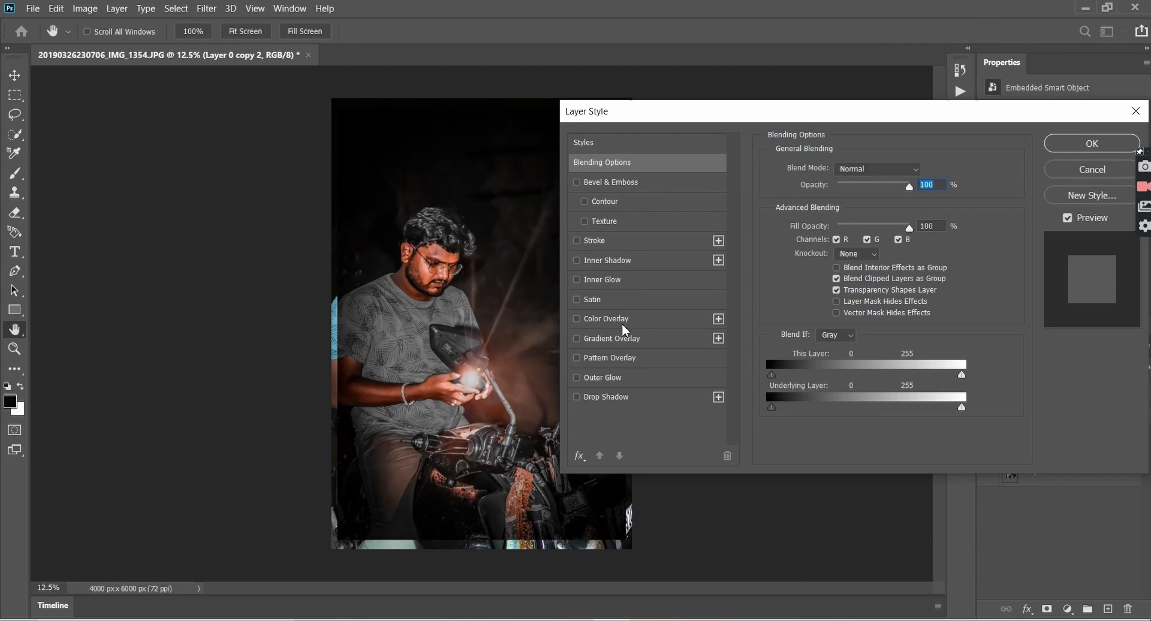
{"action": "left_click", "coordinate": [628, 240]}
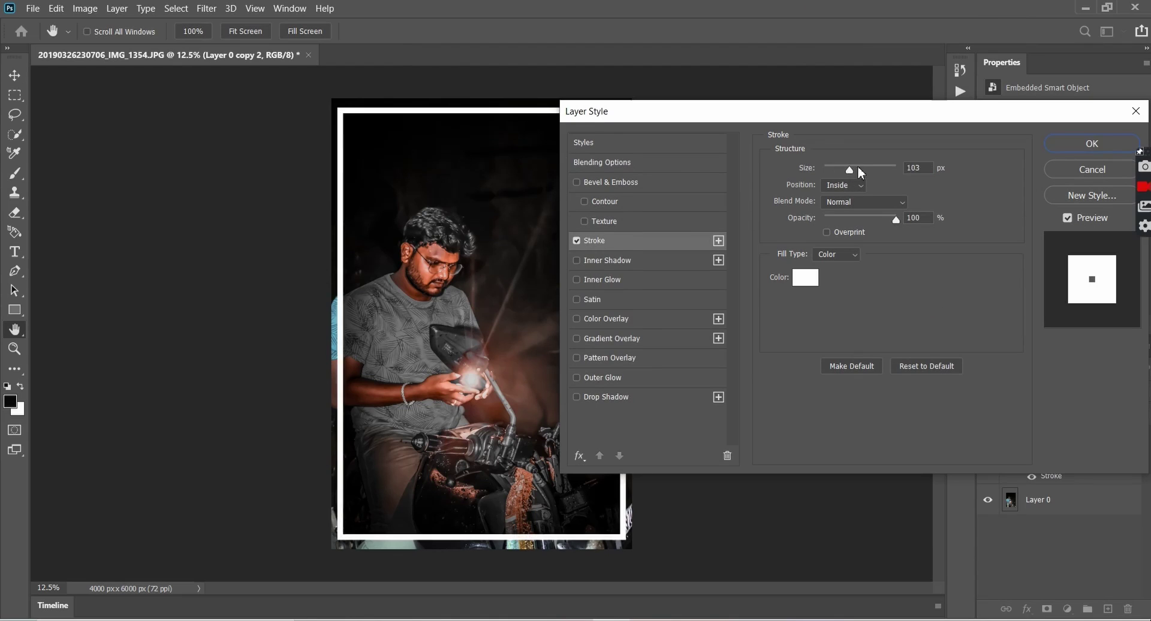
{"action": "left_click_drag", "start_coordinate": [840, 163], "coordinate": [846, 168]}
{"action": "left_click", "coordinate": [1091, 144]}
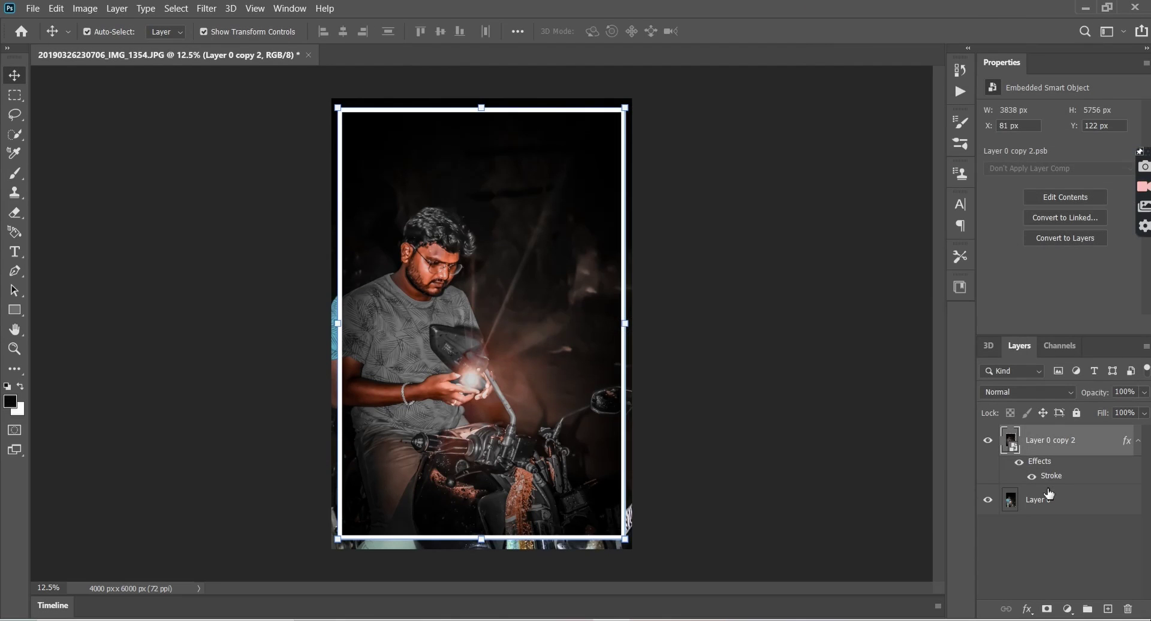
Give Layer 0 a #000000 Color Overlay to make a black mat.
{"action": "left_click", "coordinate": [1046, 497]}
{"action": "right_click", "coordinate": [1043, 499]}
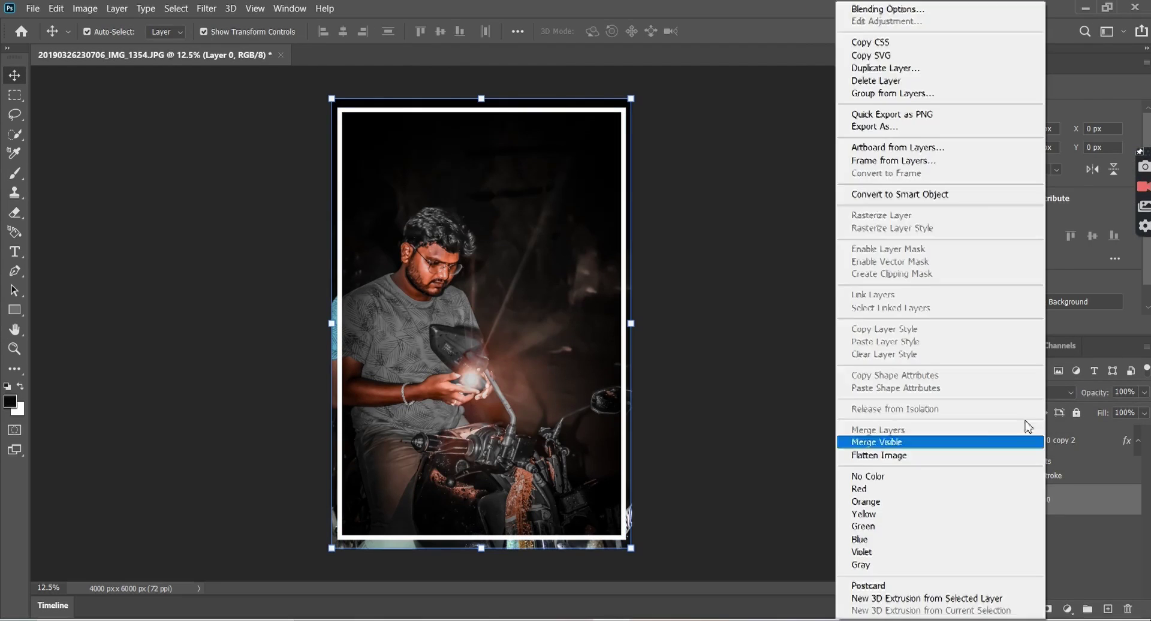
{"action": "left_click", "coordinate": [951, 9]}
{"action": "left_click", "coordinate": [635, 318]}
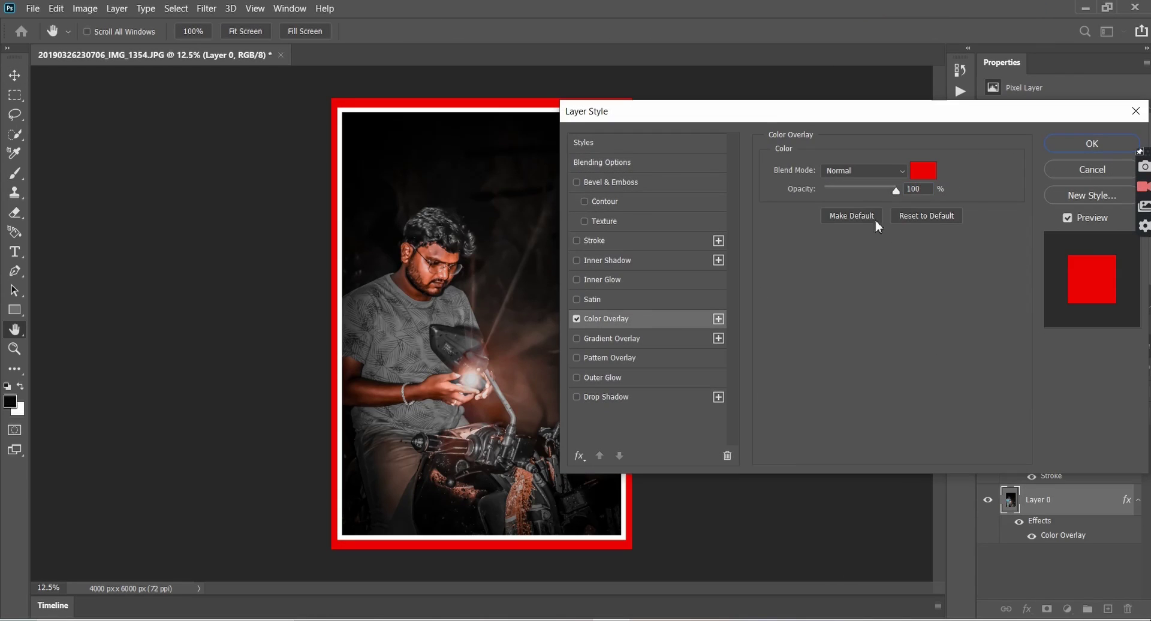
{"action": "left_click", "coordinate": [920, 175]}
{"action": "type", "text": "000000"}
{"action": "left_click", "coordinate": [1094, 131]}
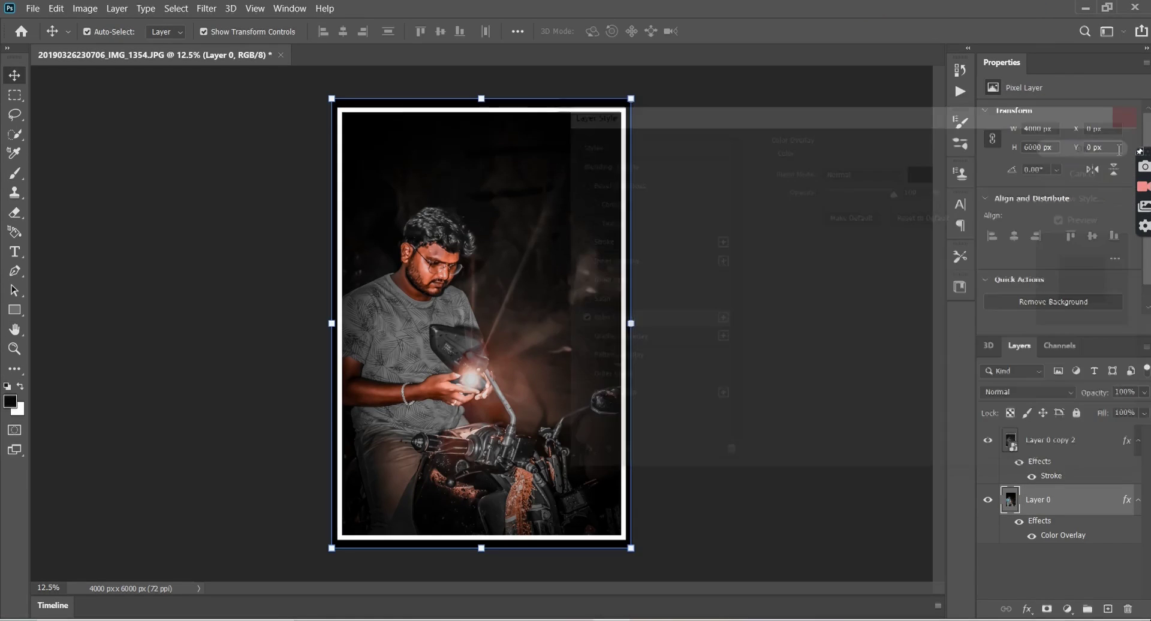
{"action": "left_click", "coordinate": [760, 272]}
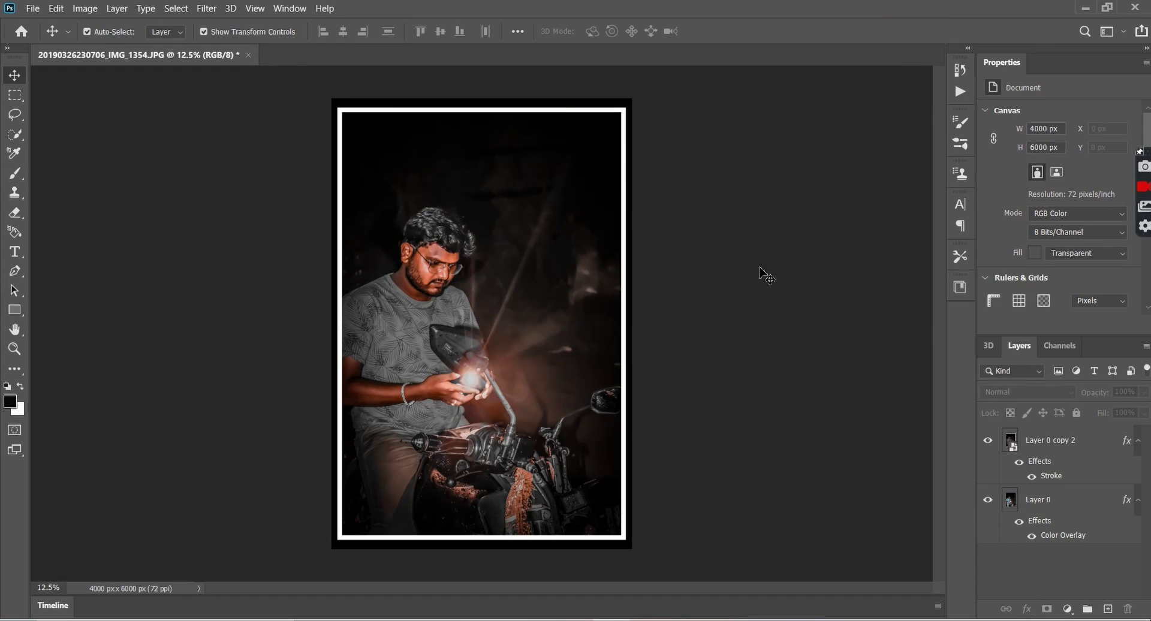
Save a copy to this computer with JPEG chosen as the file format.
{"action": "left_click", "coordinate": [32, 8]}
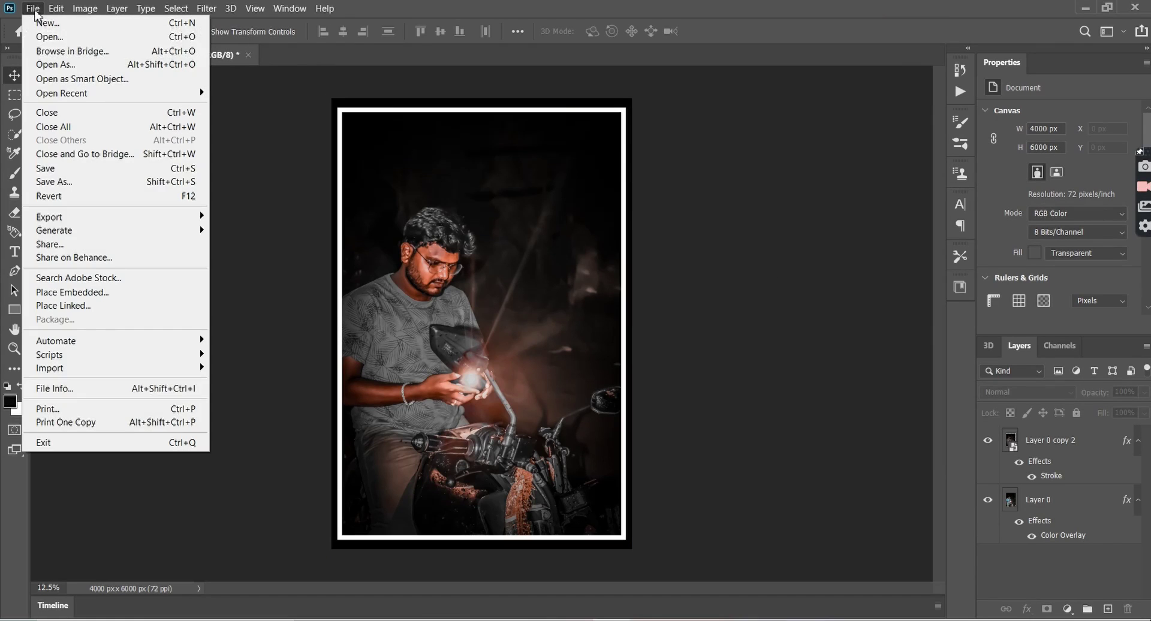
{"action": "left_click", "coordinate": [245, 217]}
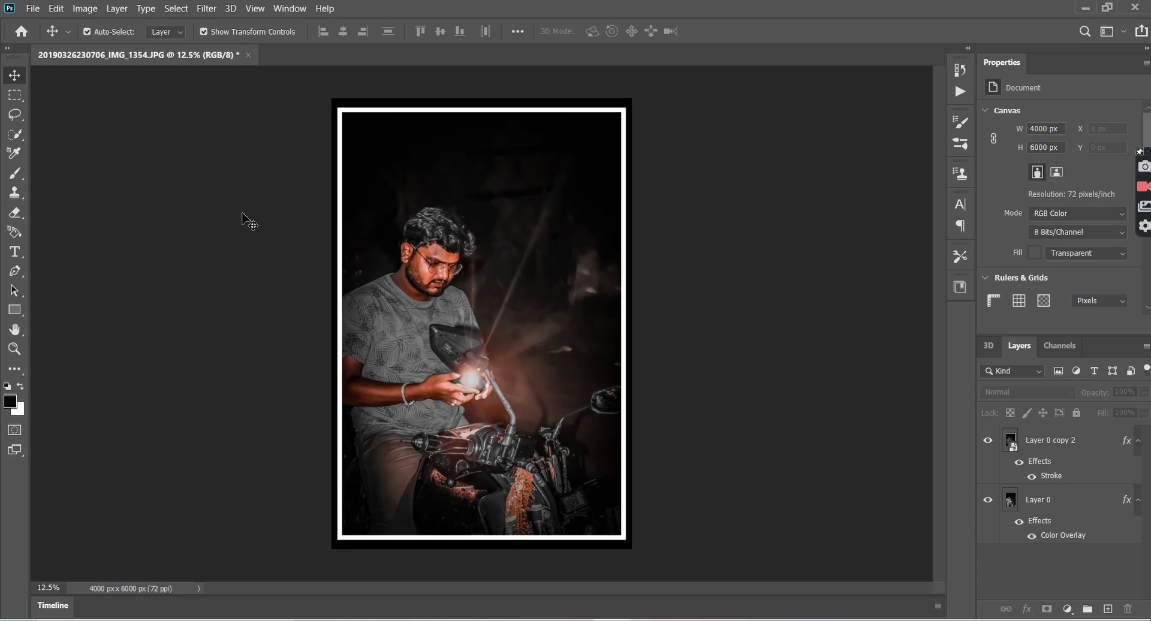
{"action": "left_click", "coordinate": [30, 6]}
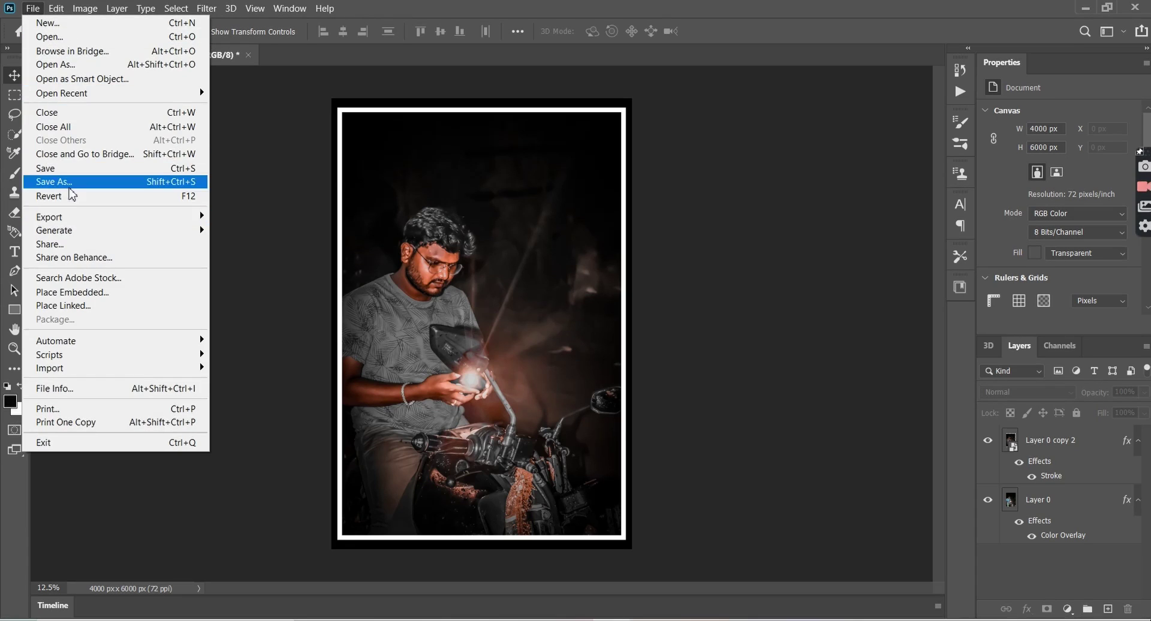
{"action": "left_click", "coordinate": [51, 182]}
{"action": "left_click", "coordinate": [655, 442]}
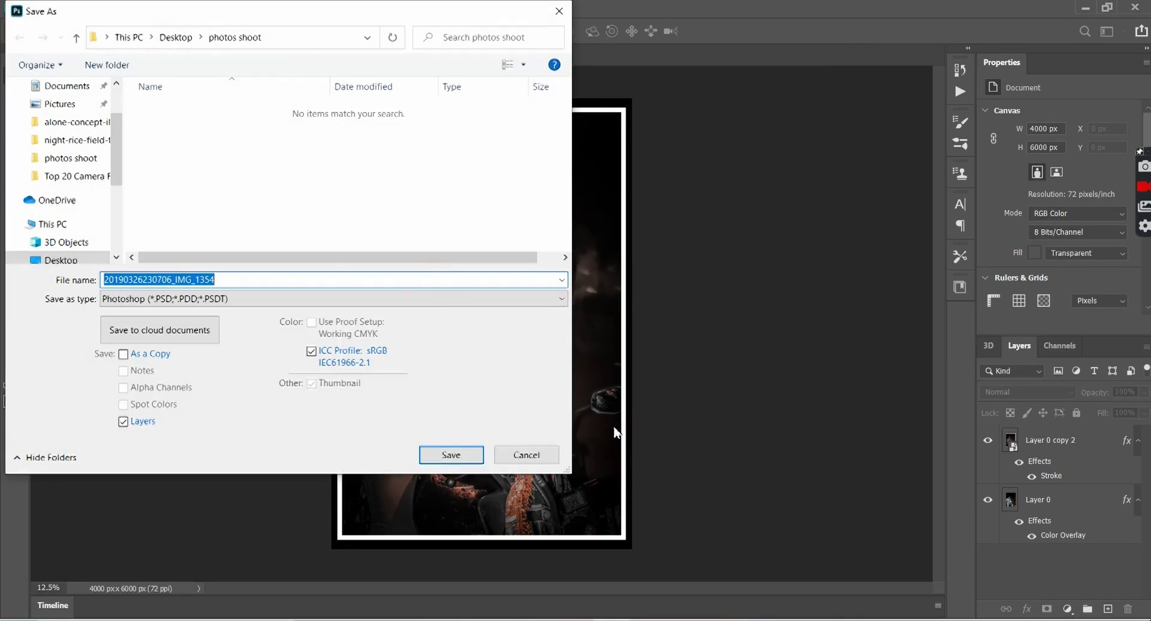
{"action": "left_click", "coordinate": [300, 299]}
{"action": "left_click", "coordinate": [184, 422]}
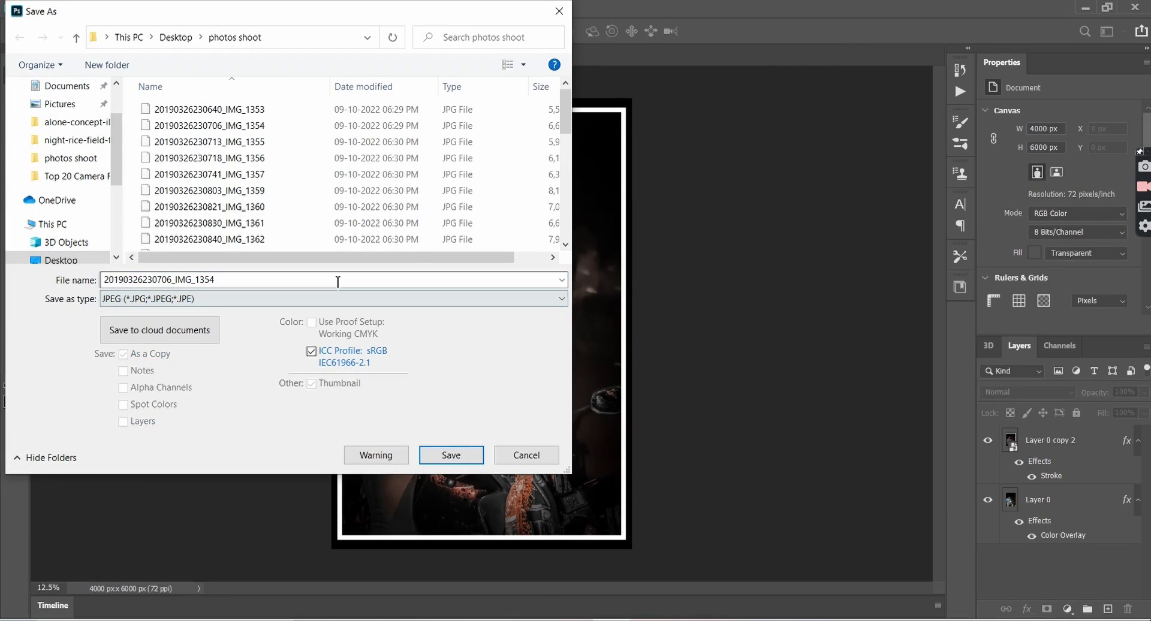
{"action": "left_click", "coordinate": [167, 40]}
{"action": "left_click", "coordinate": [448, 455]}
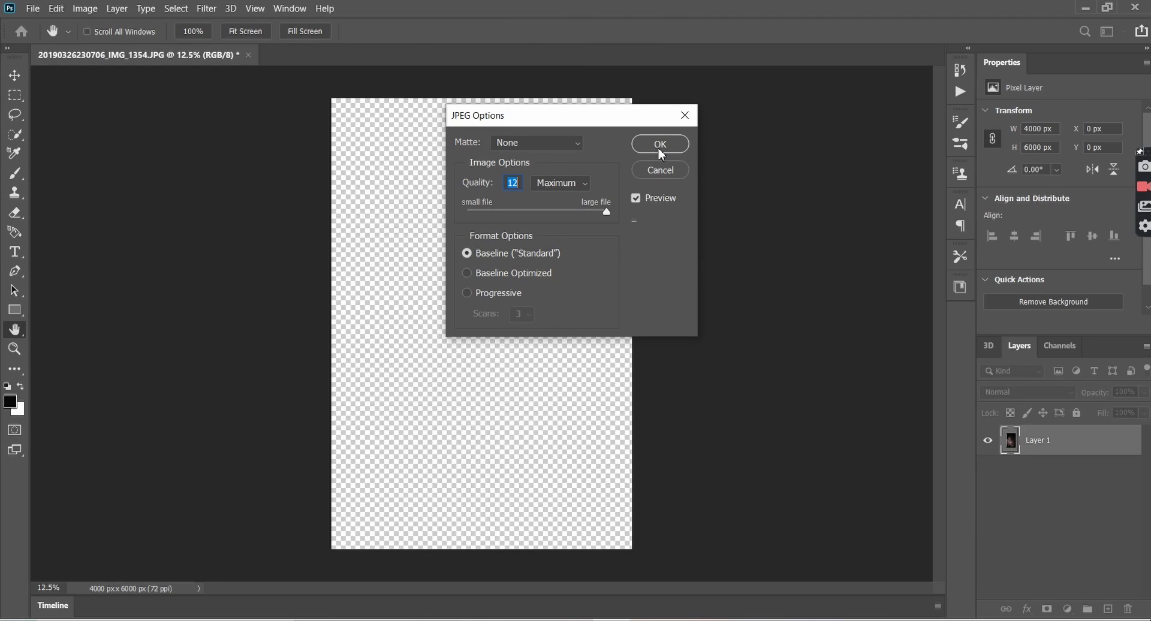
{"action": "left_click", "coordinate": [659, 151]}
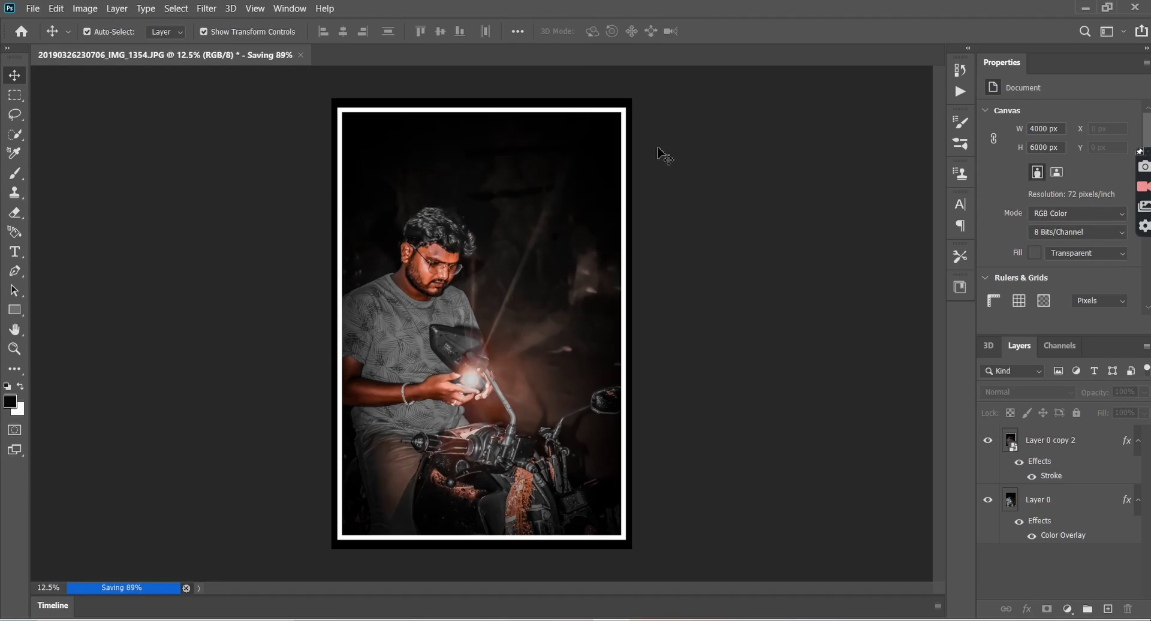
{"action": "key", "text": "ctrl+shift+s"}
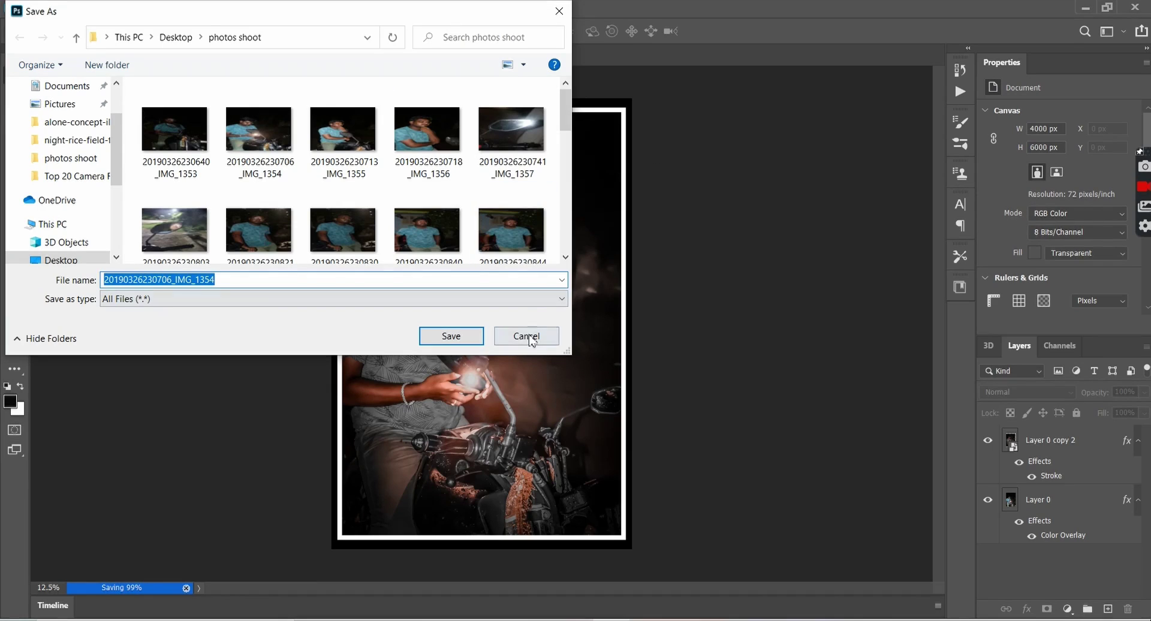
{"action": "left_click", "coordinate": [527, 336]}
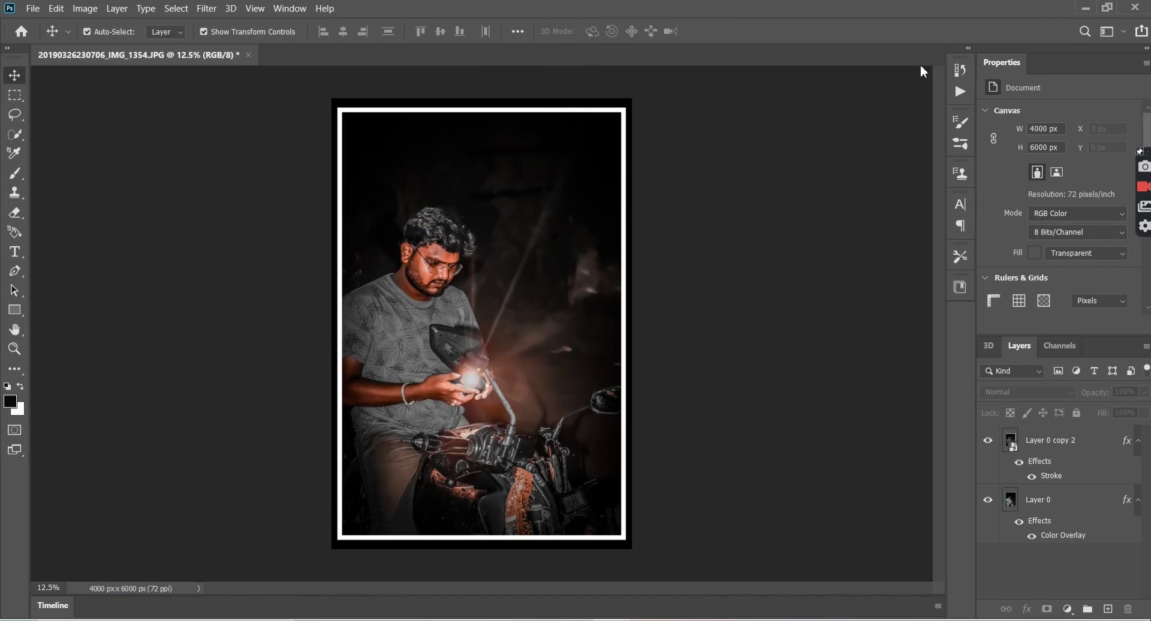
{"action": "left_click", "coordinate": [1077, 6]}
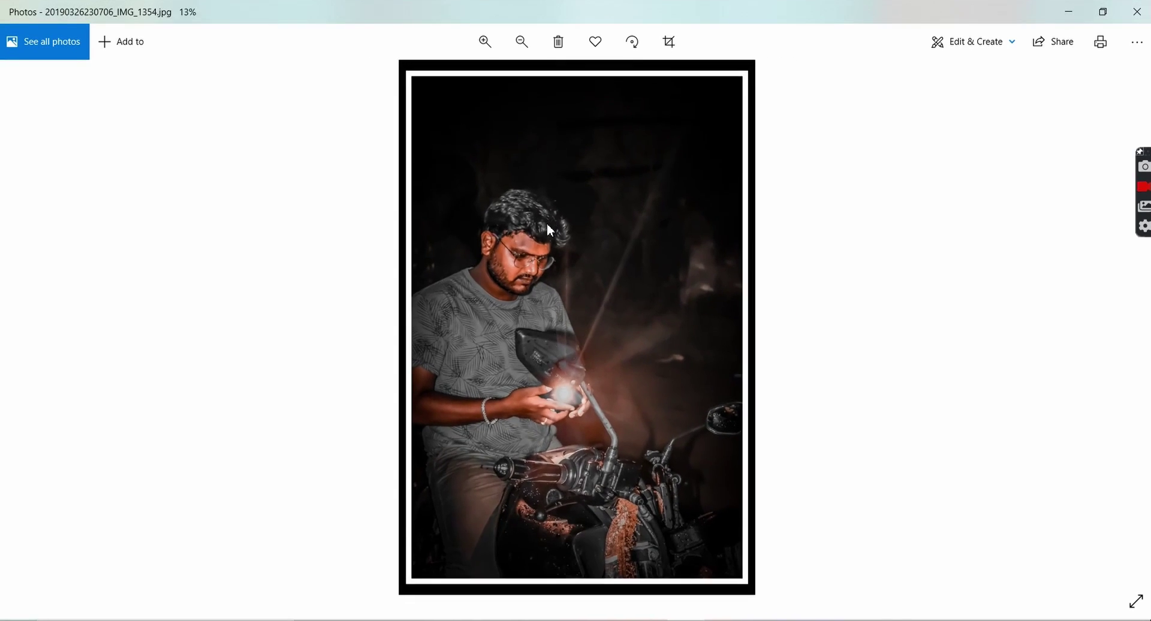